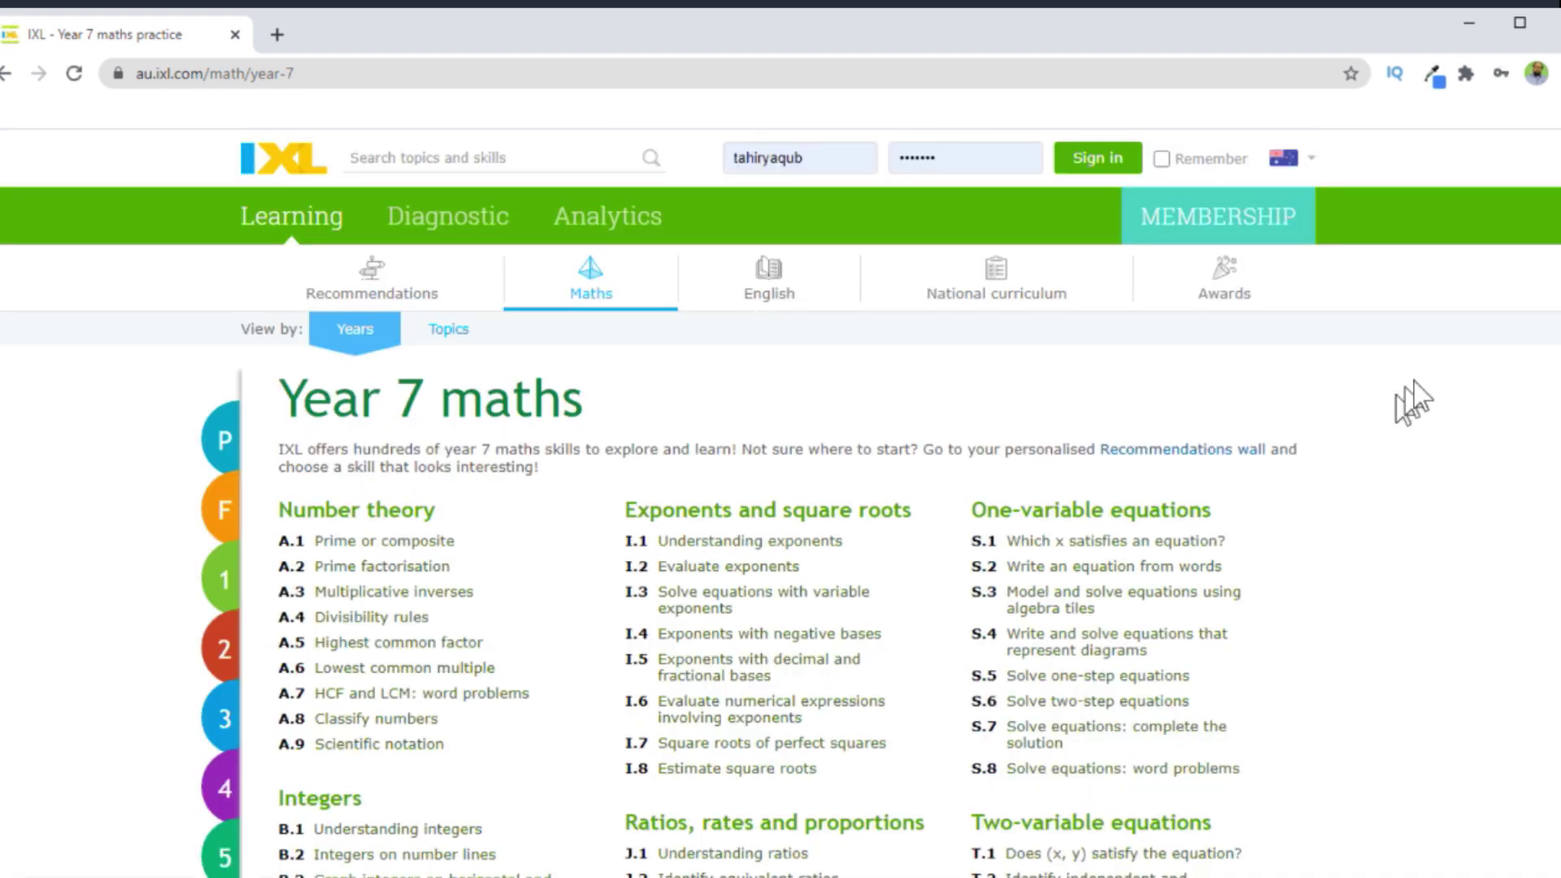
Answer two Multiply decimals questions with 0.09 and 2, then read the explanation
scroll(780, 504, "down", 1)
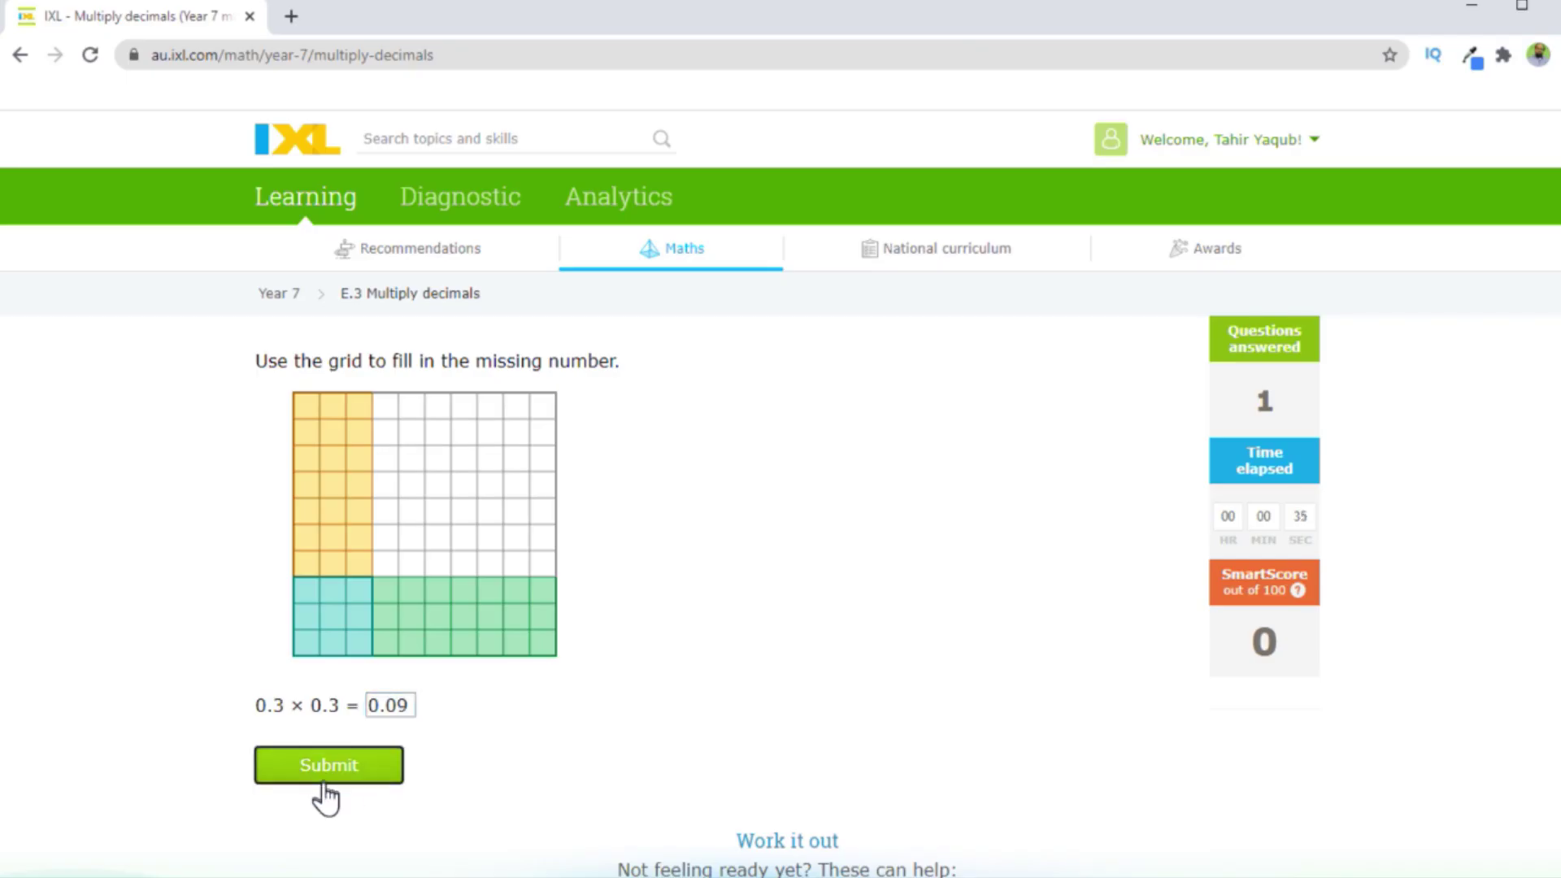
left_click(324, 779)
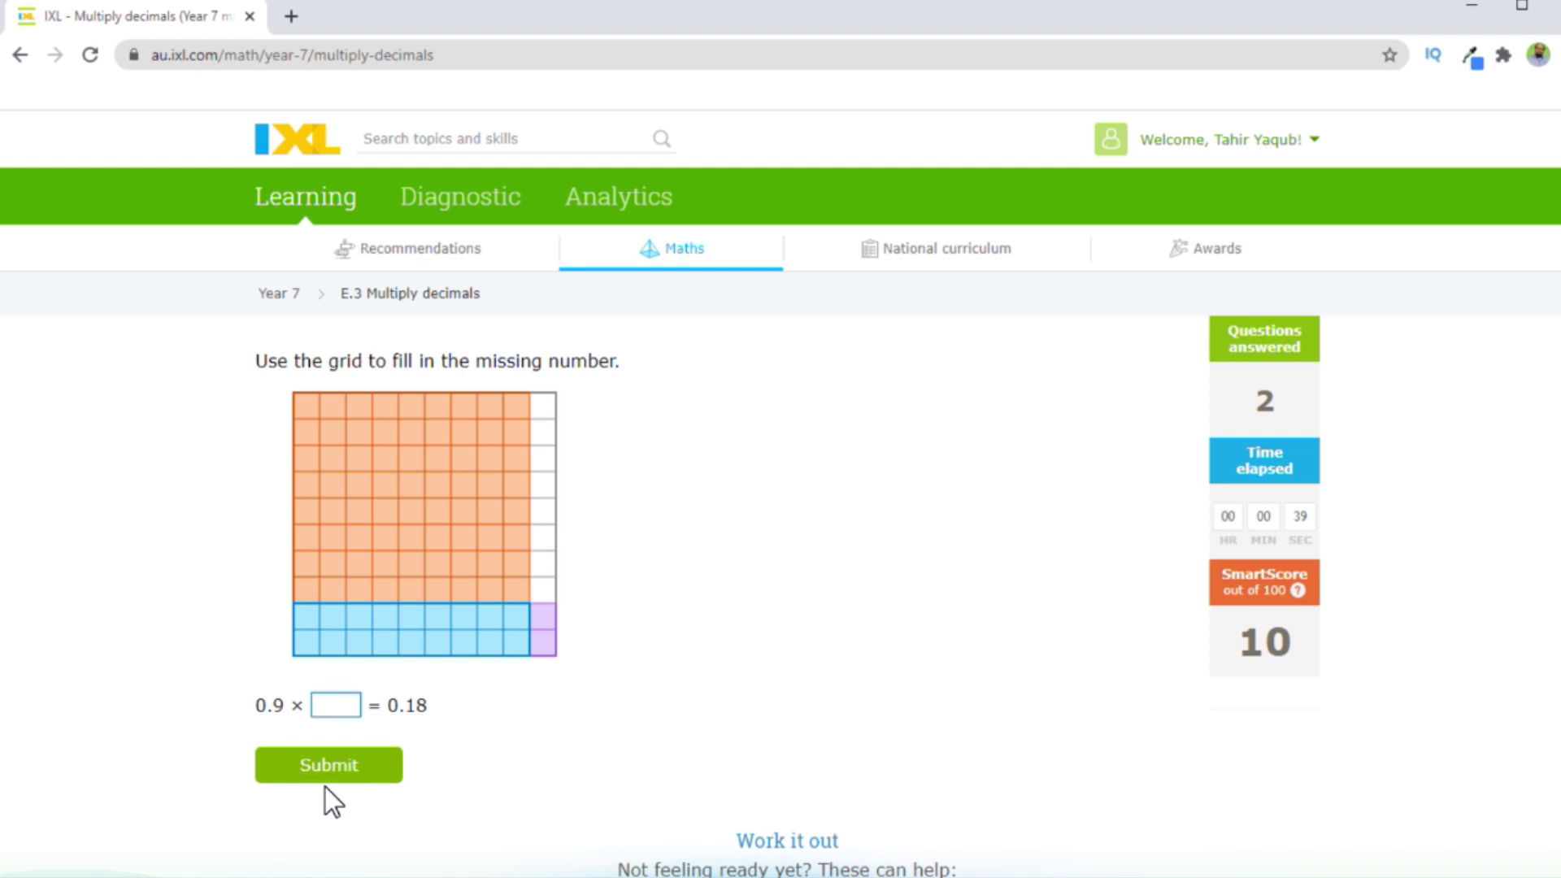
type("2")
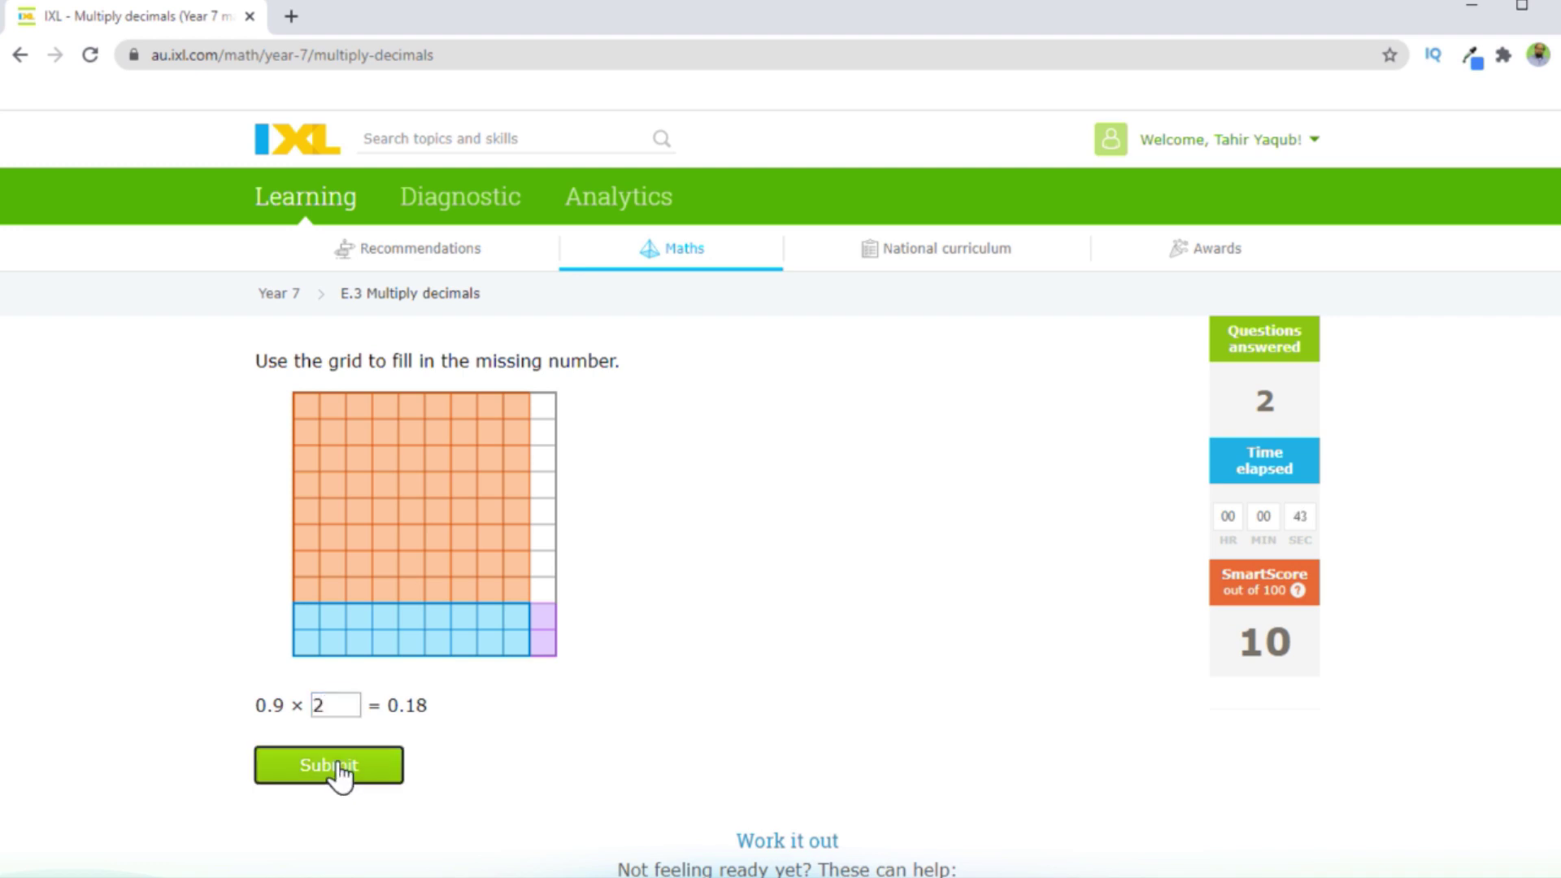
left_click(340, 772)
scroll(780, 488, "down", 3)
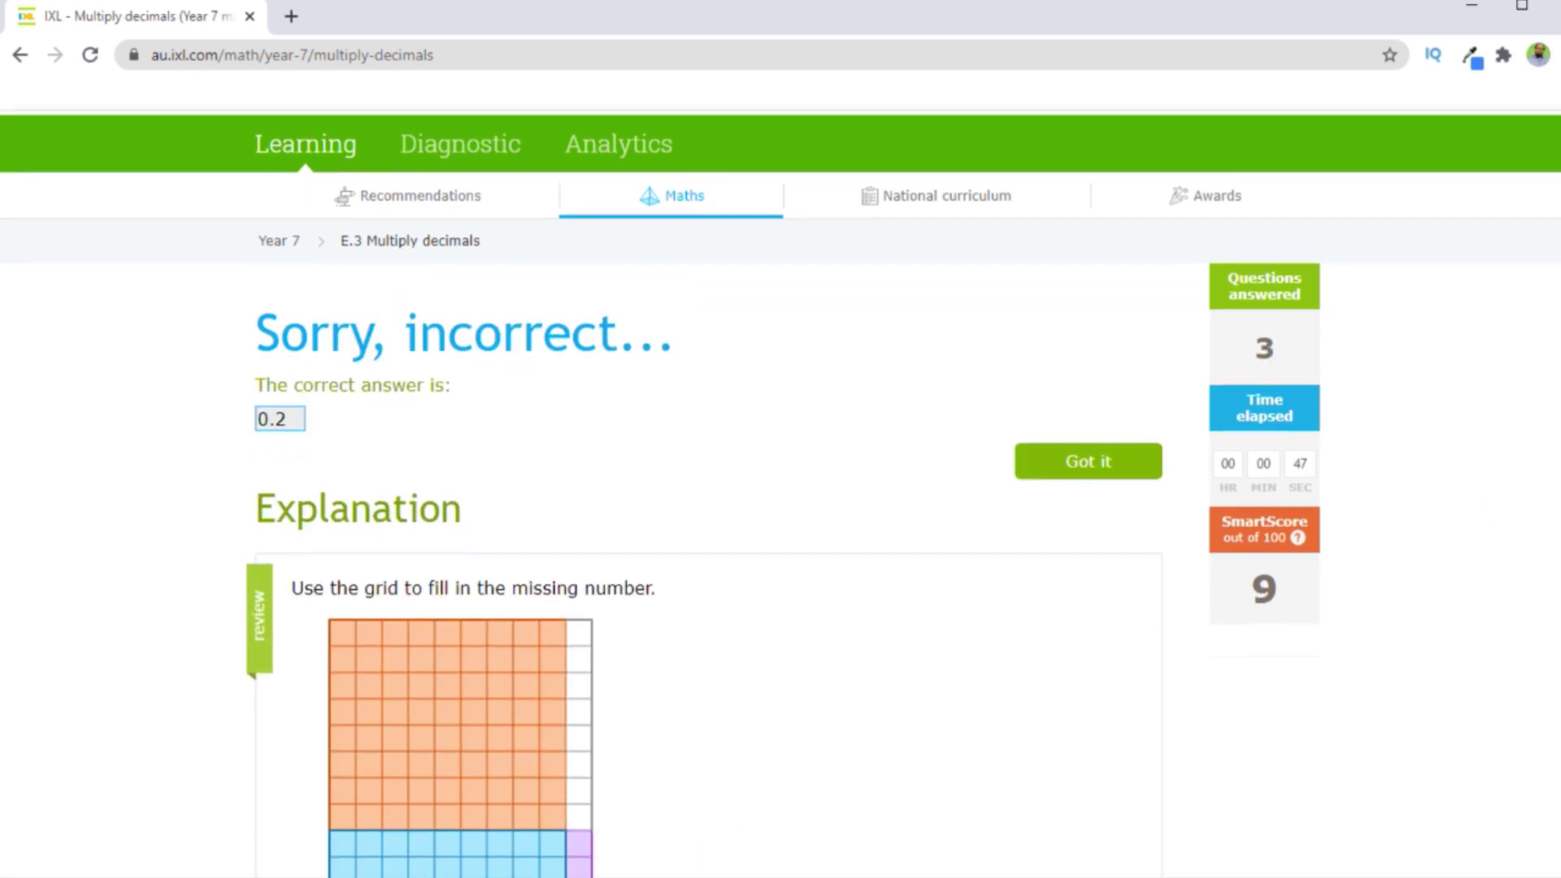
scroll(780, 488, "down", 5)
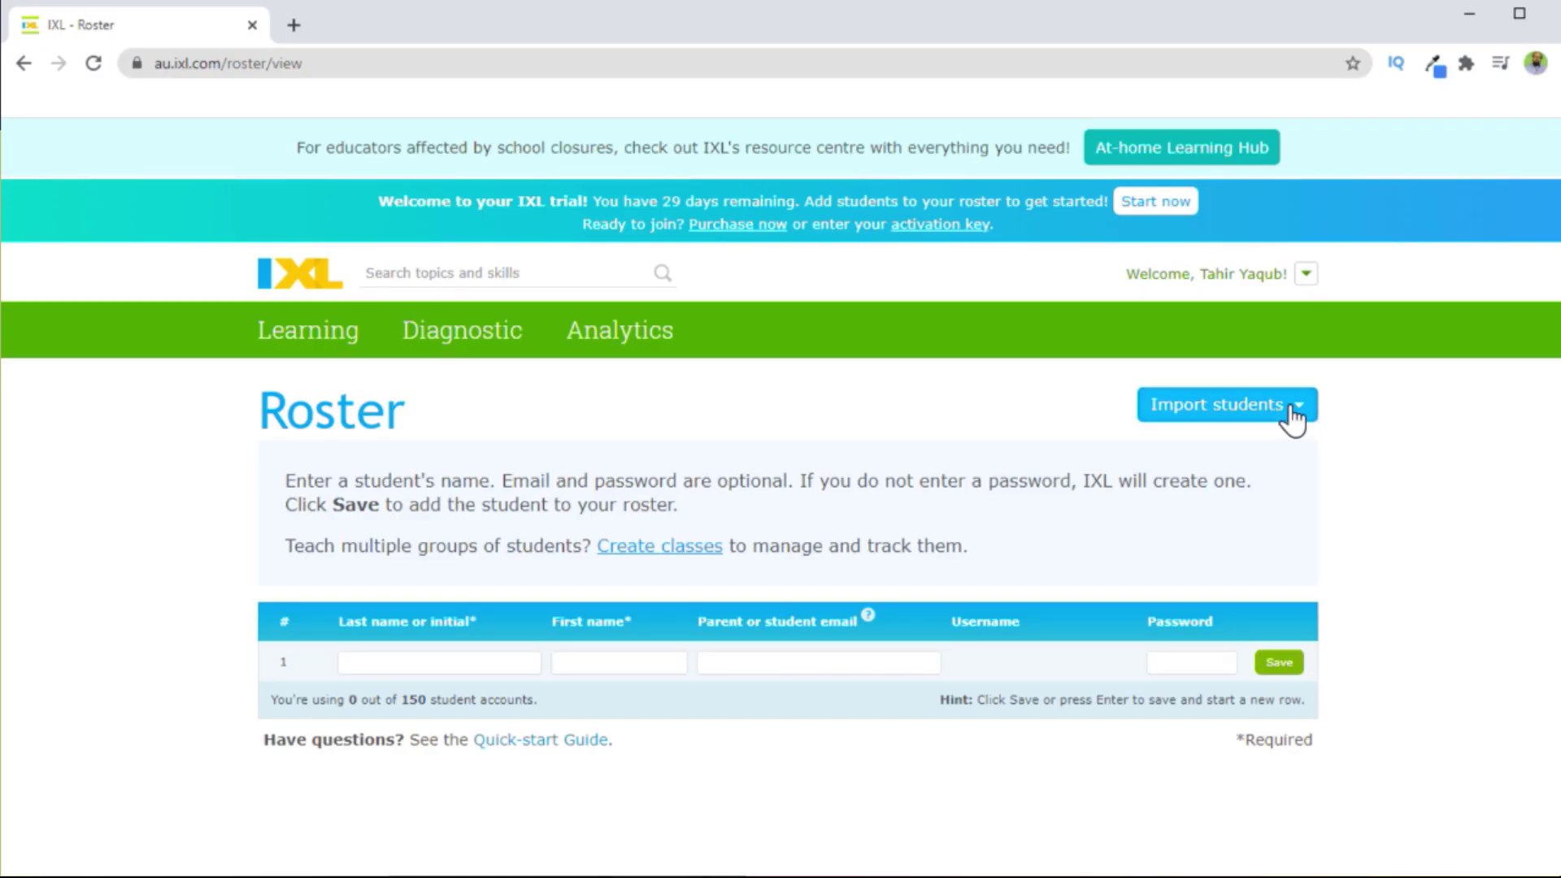
Choose to import students from Google Classroom and grant IXL access to the rosters
left_click(1292, 419)
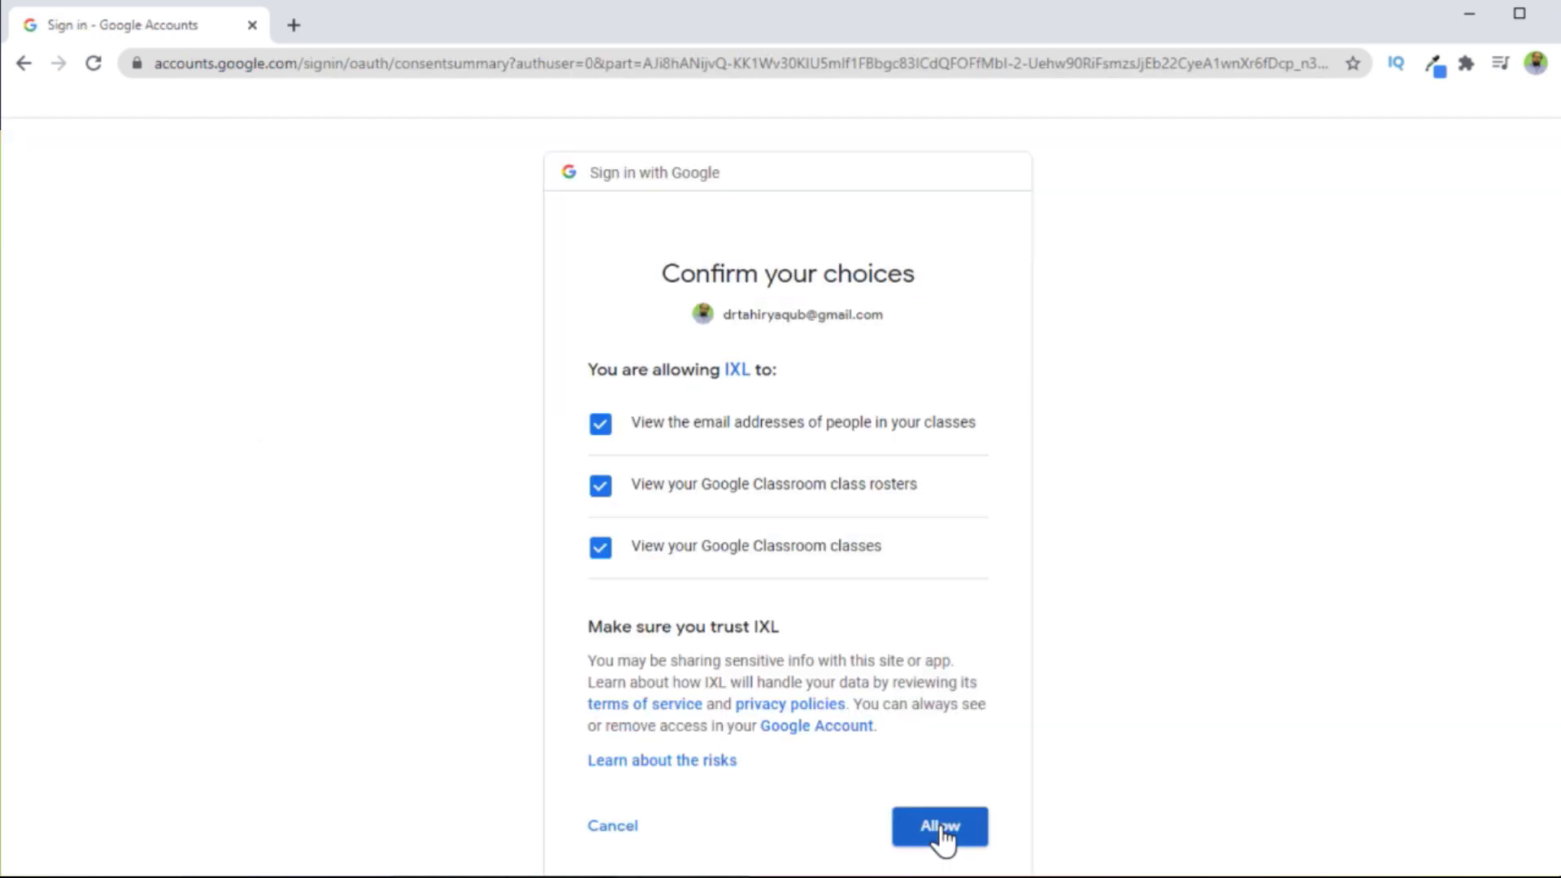
left_click(941, 829)
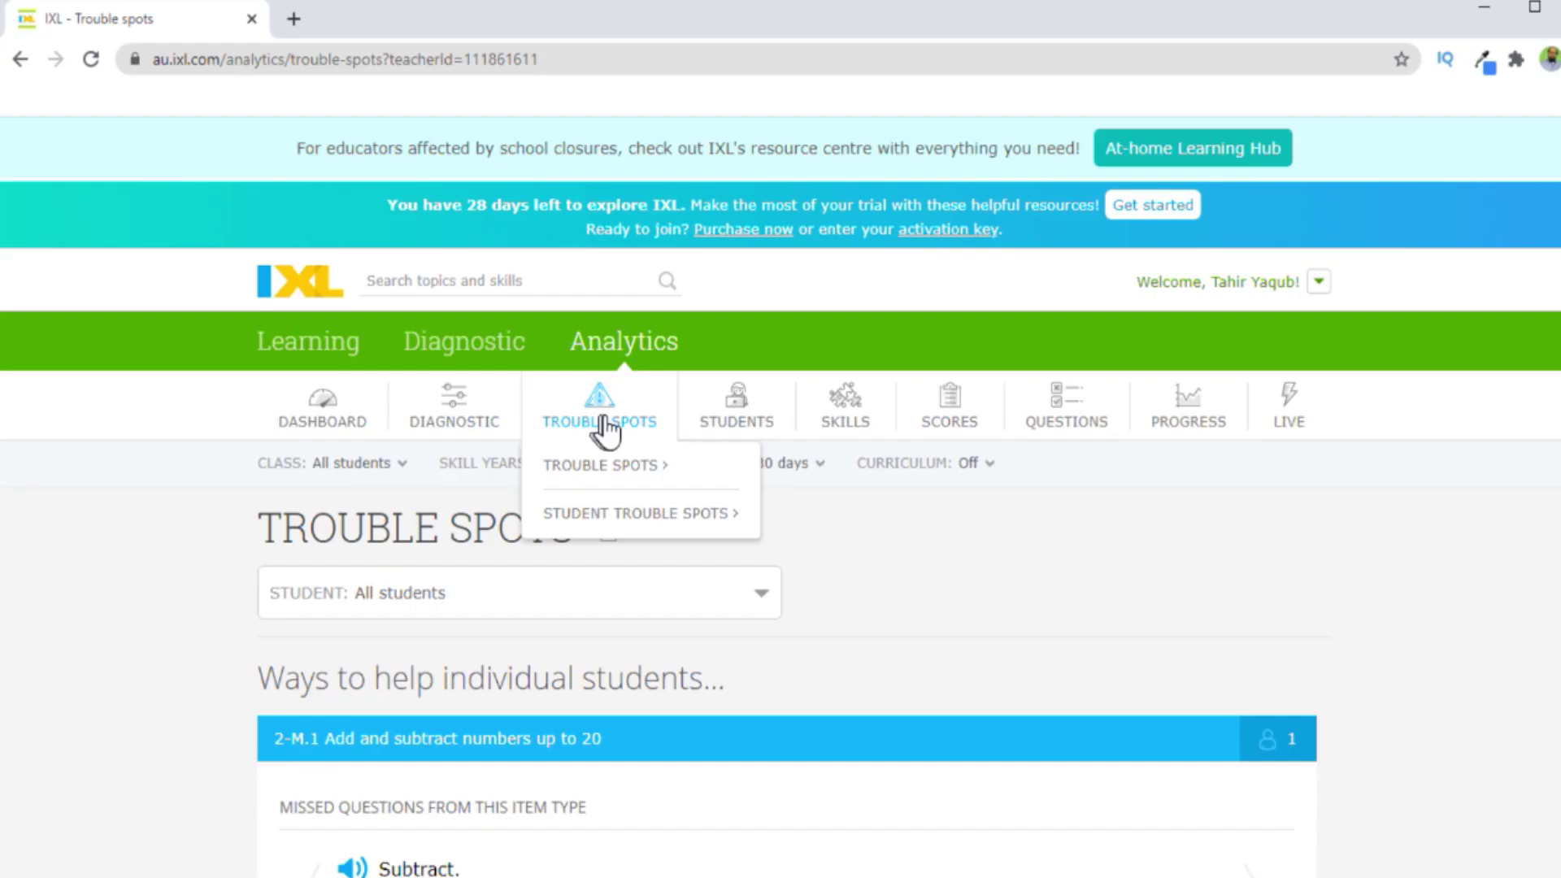
Filter Trouble Spots to a single student, scroll through their missed questions, then reopen the student list
left_click(490, 606)
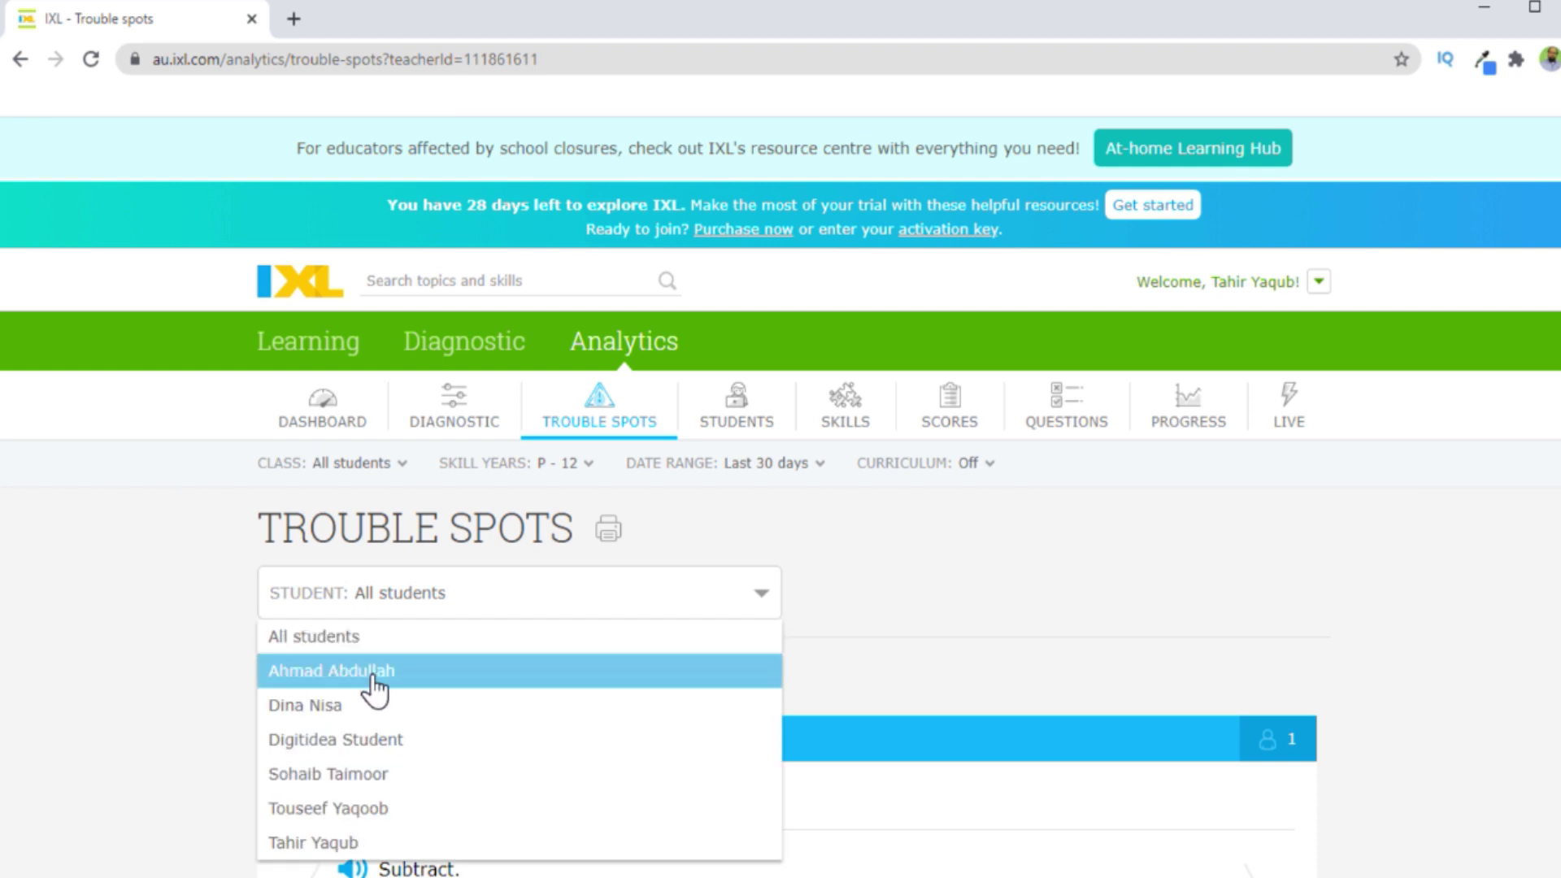
left_click(338, 706)
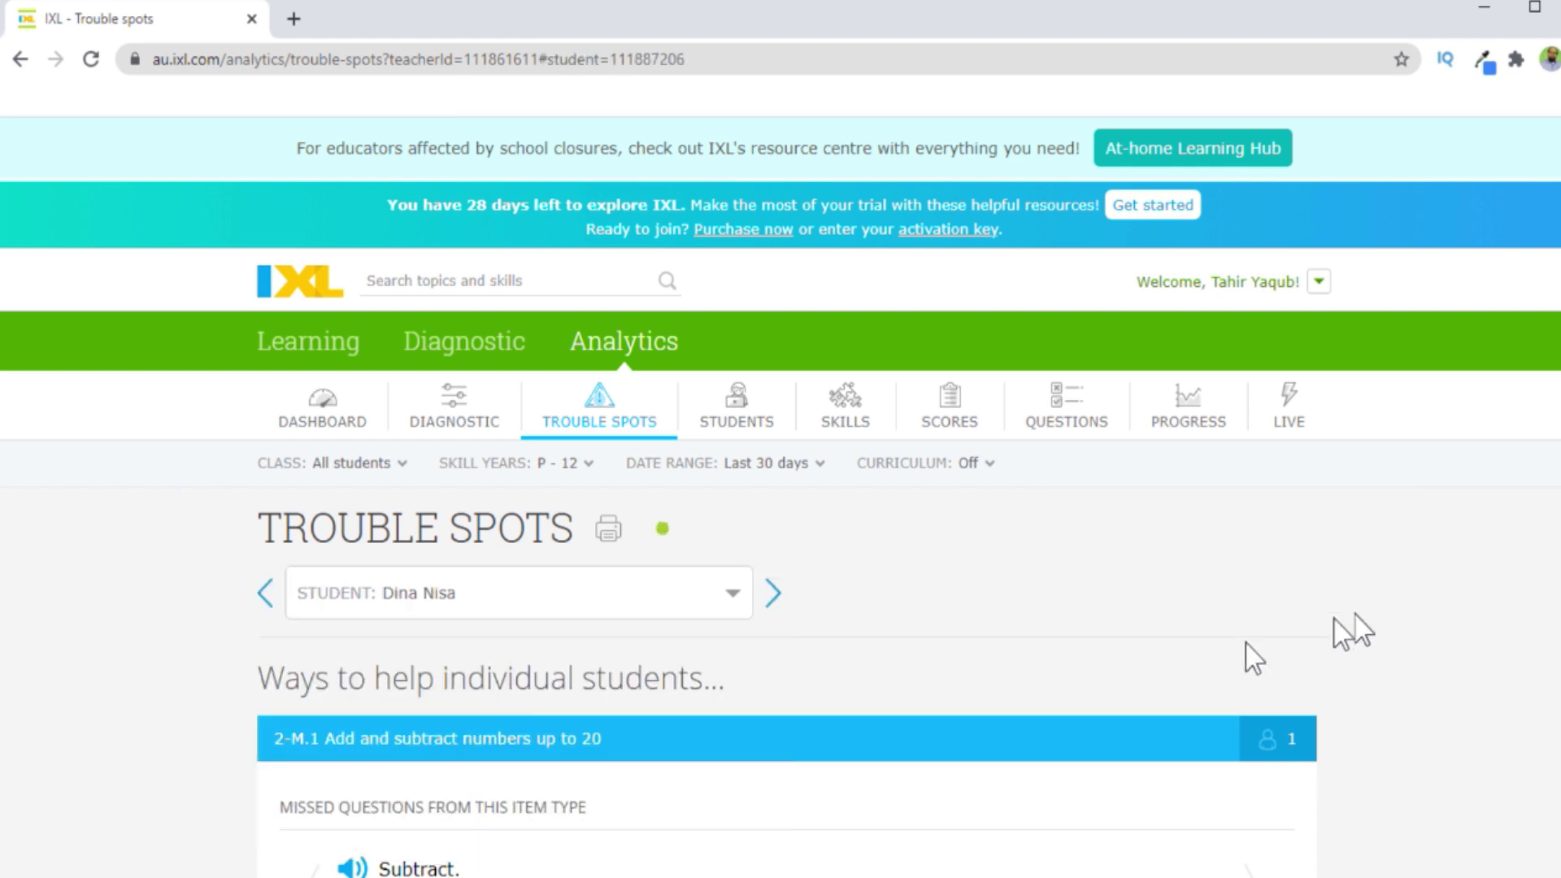
scroll(781, 493, "down", 5)
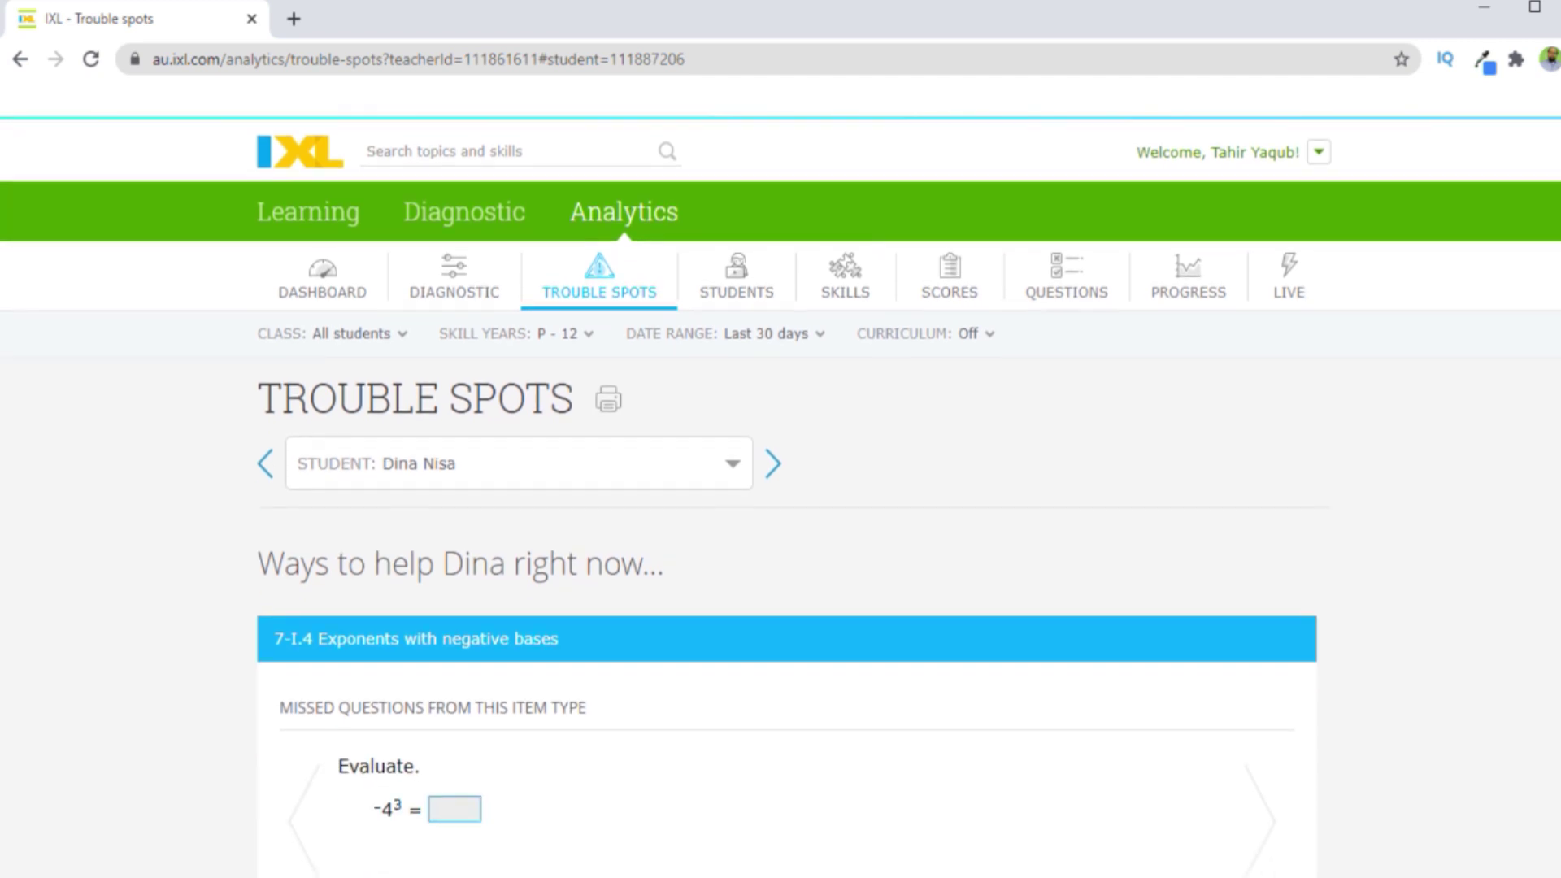
scroll(781, 496, "down", 3)
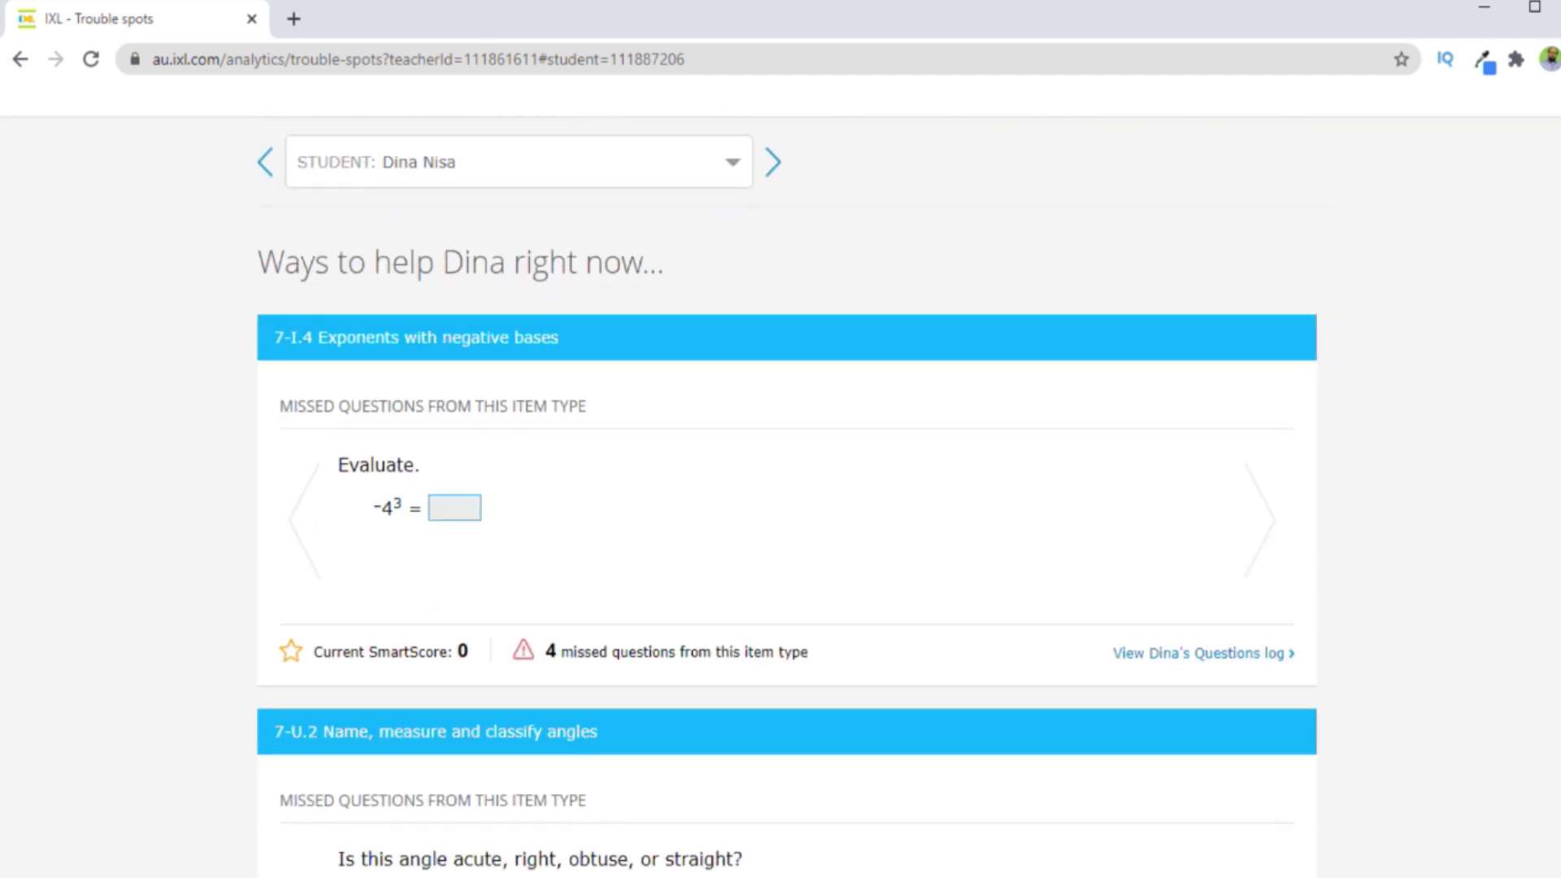
scroll(780, 496, "down", 4)
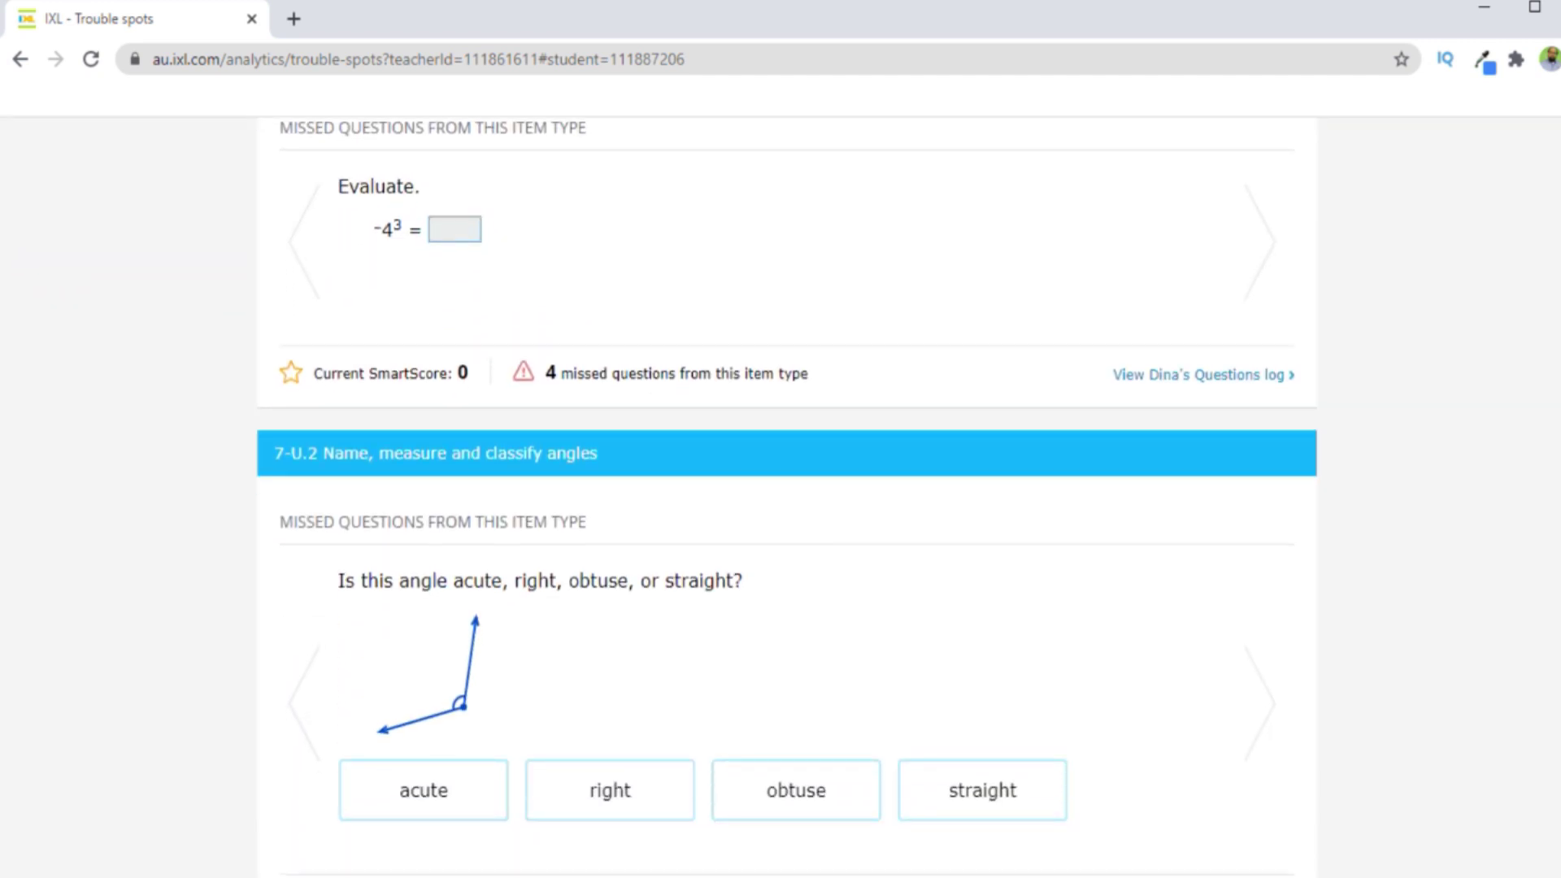
scroll(780, 496, "down", 8)
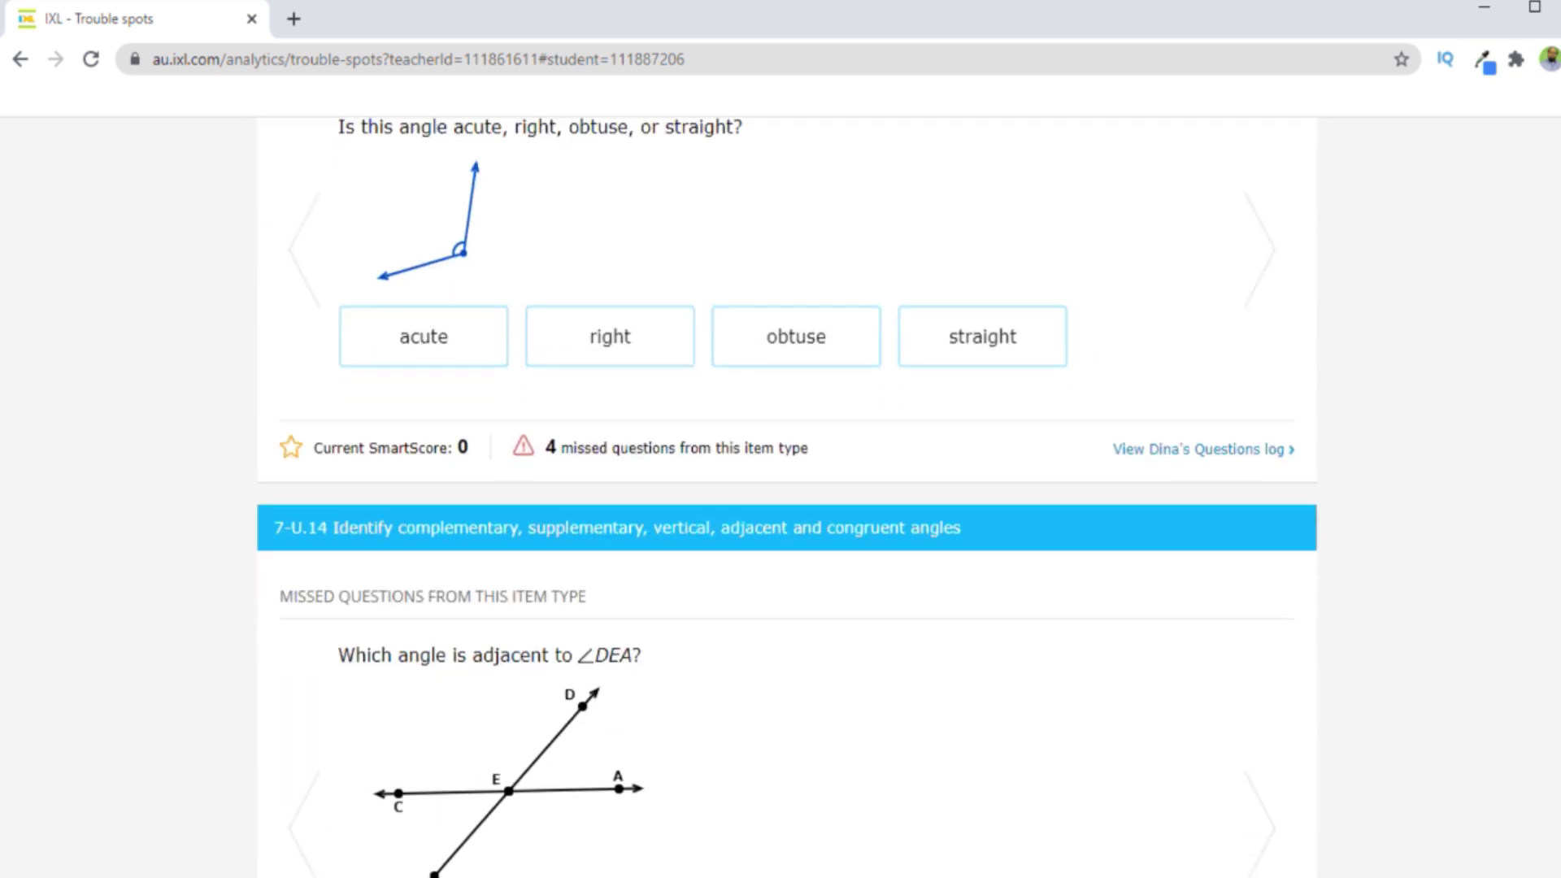
scroll(781, 496, "down", 15)
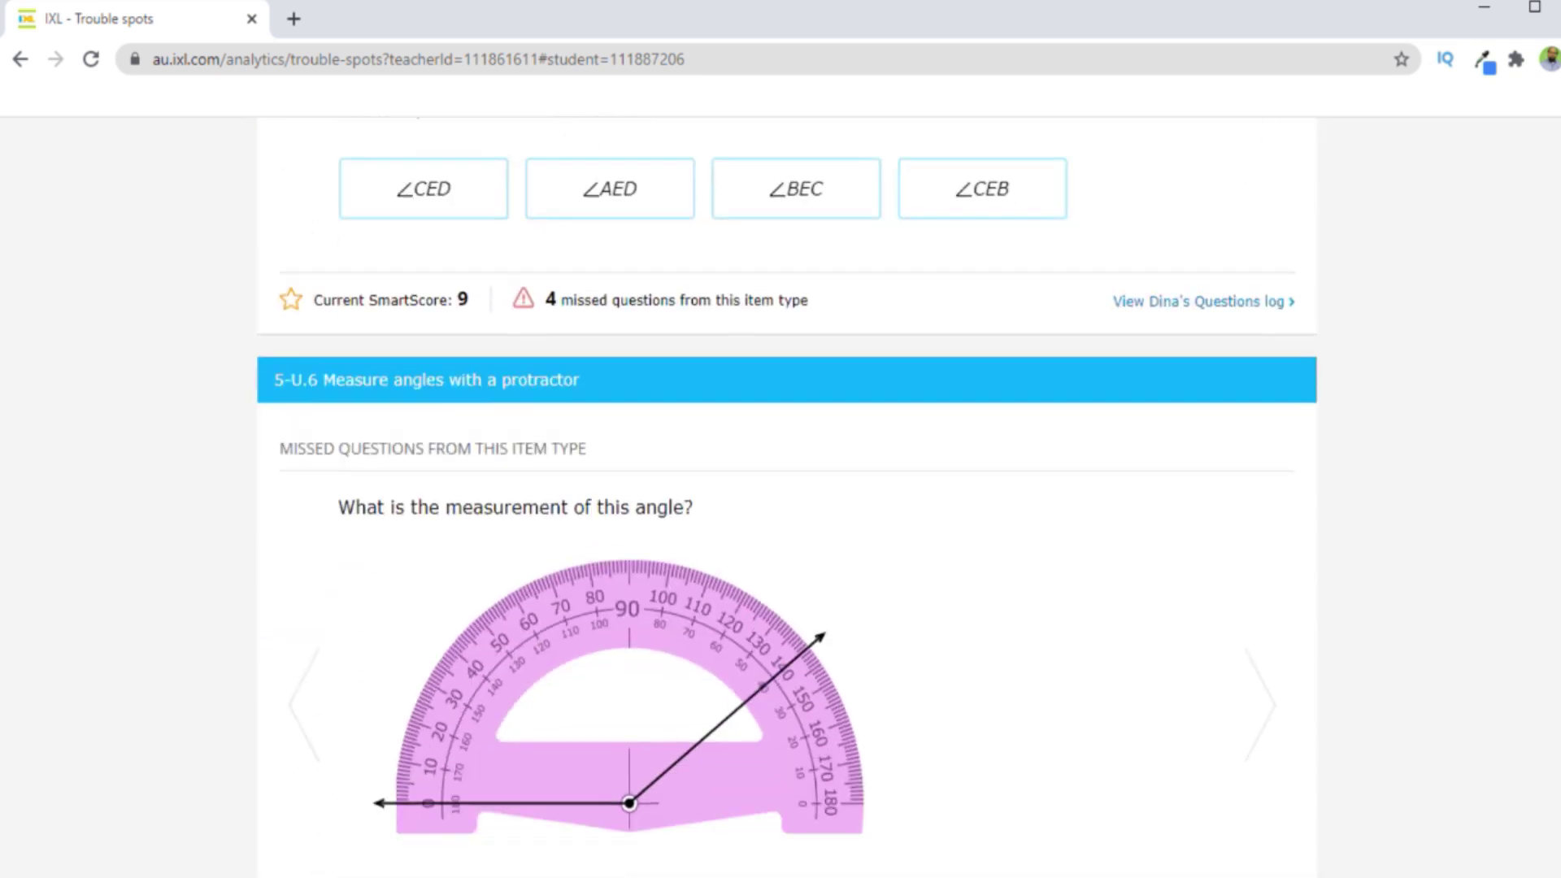
scroll(781, 496, "up", 20)
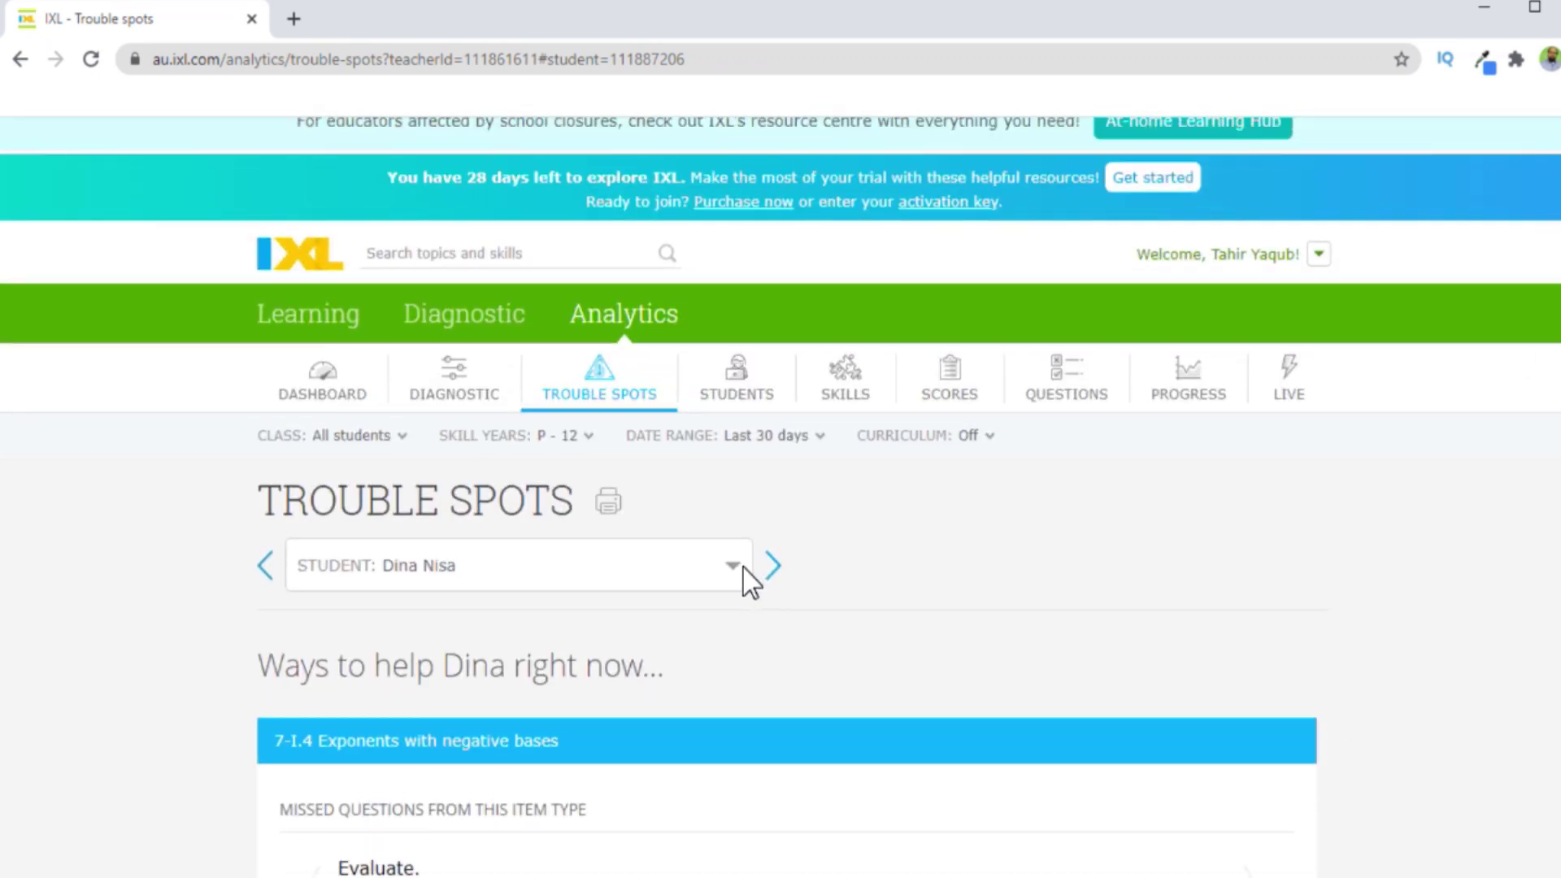
left_click(735, 567)
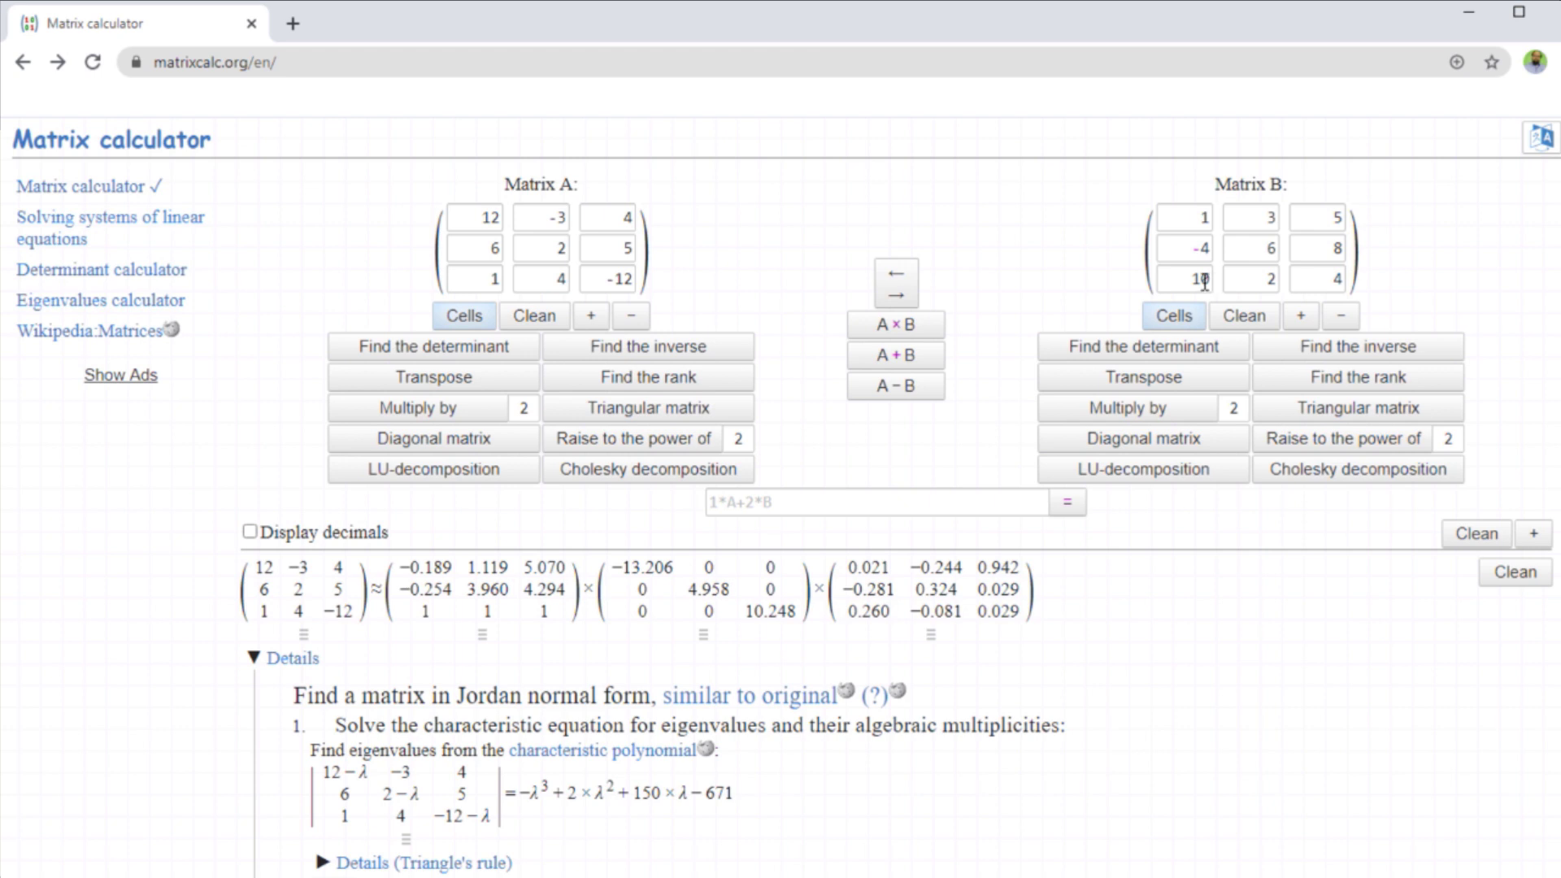
Compute A×B and expand the step-by-step matrix multiplication details
left_click(931, 329)
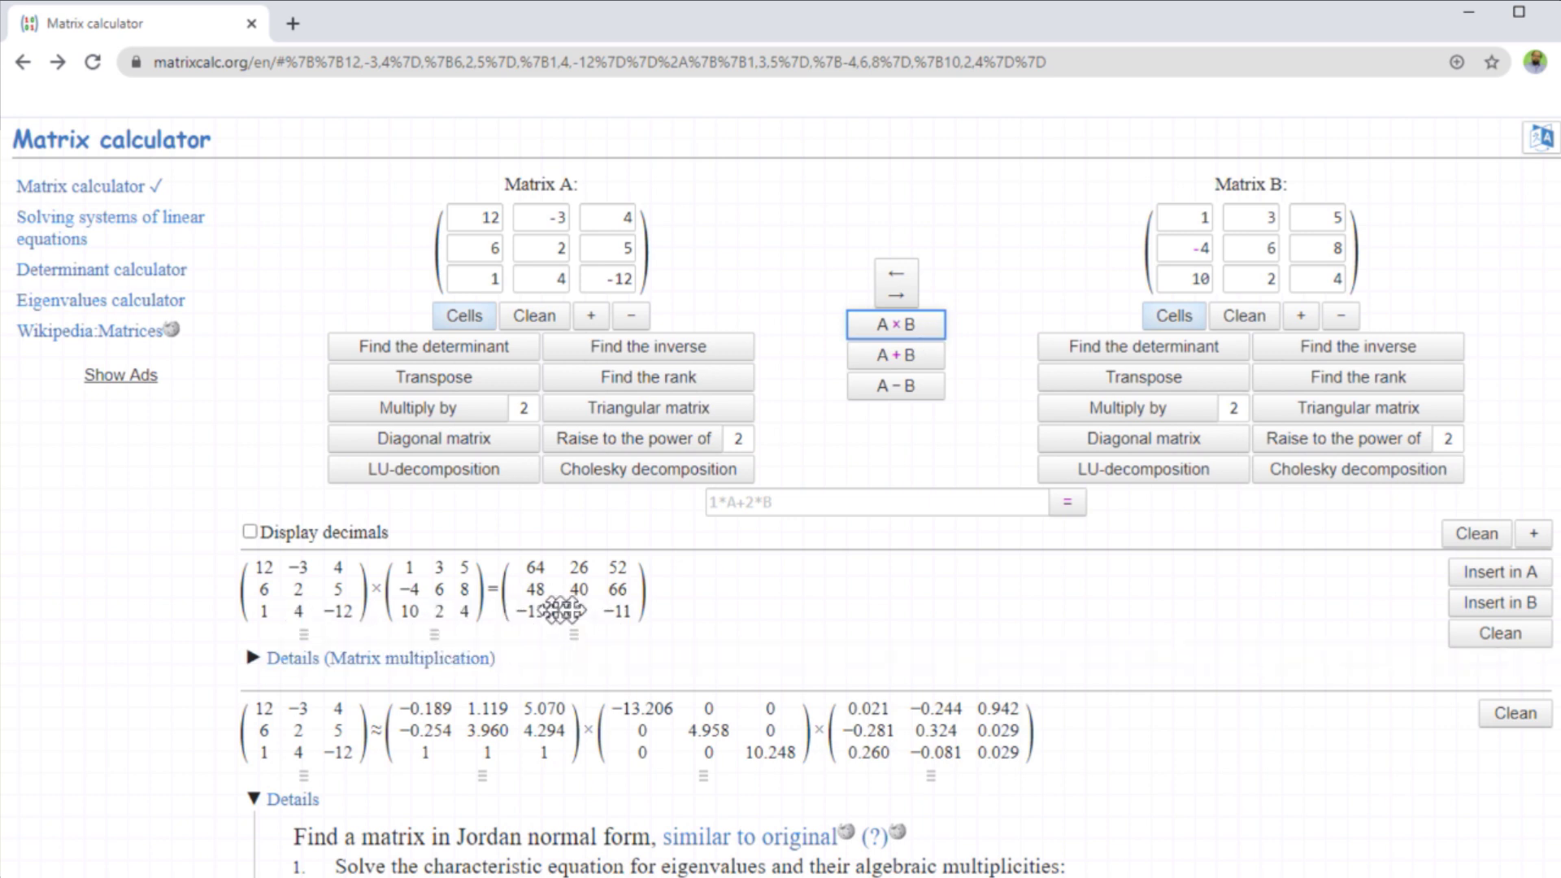
left_click(361, 660)
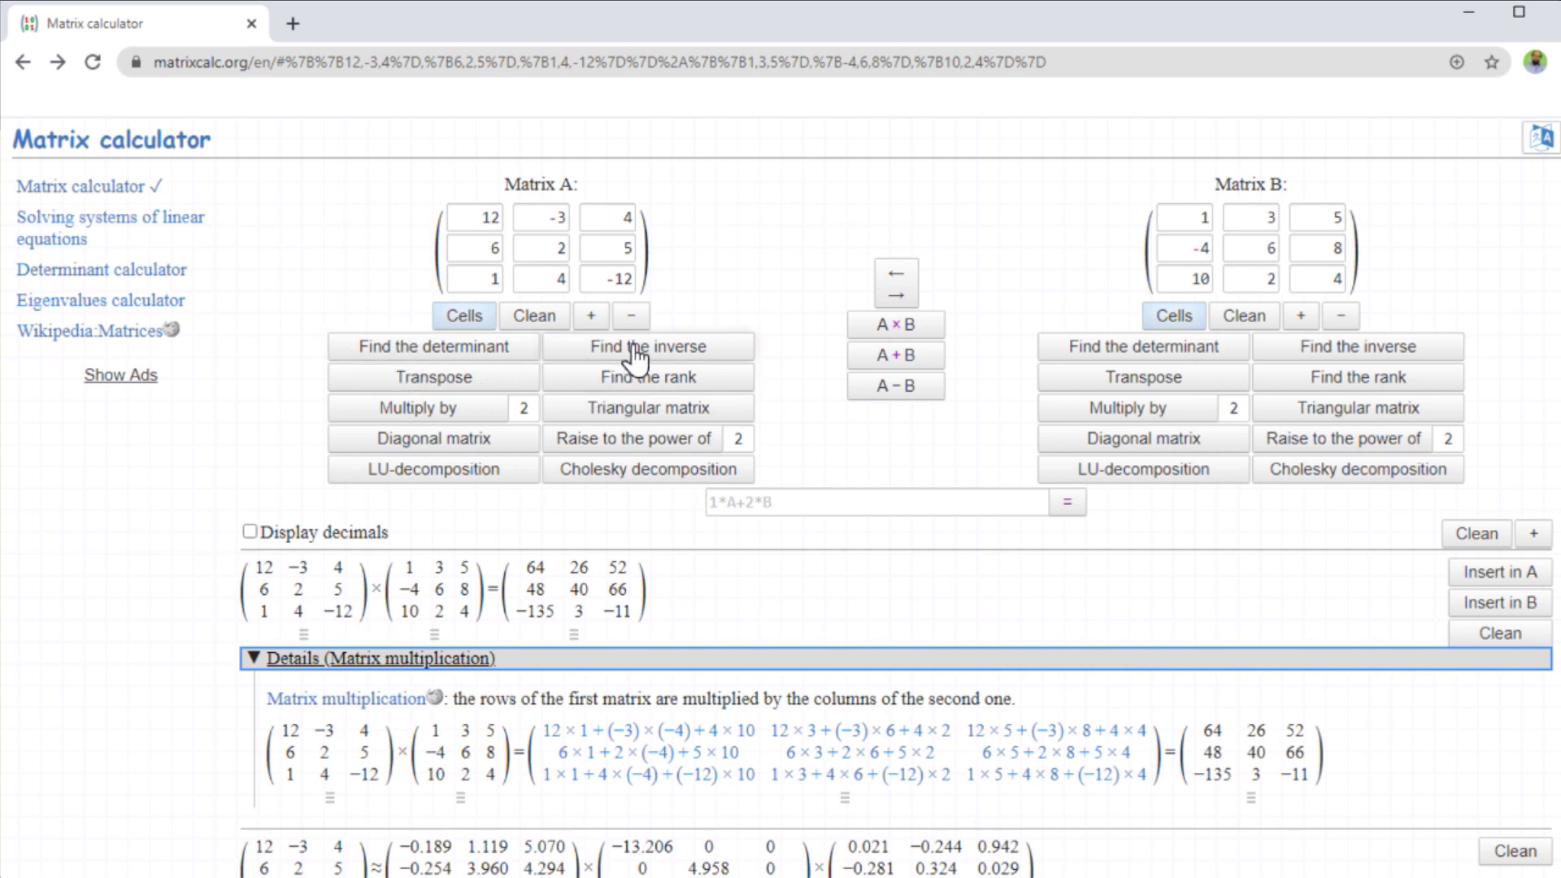
Transpose matrix A, then clear matrix B and grow it to an empty 5×5 grid
left_click(416, 382)
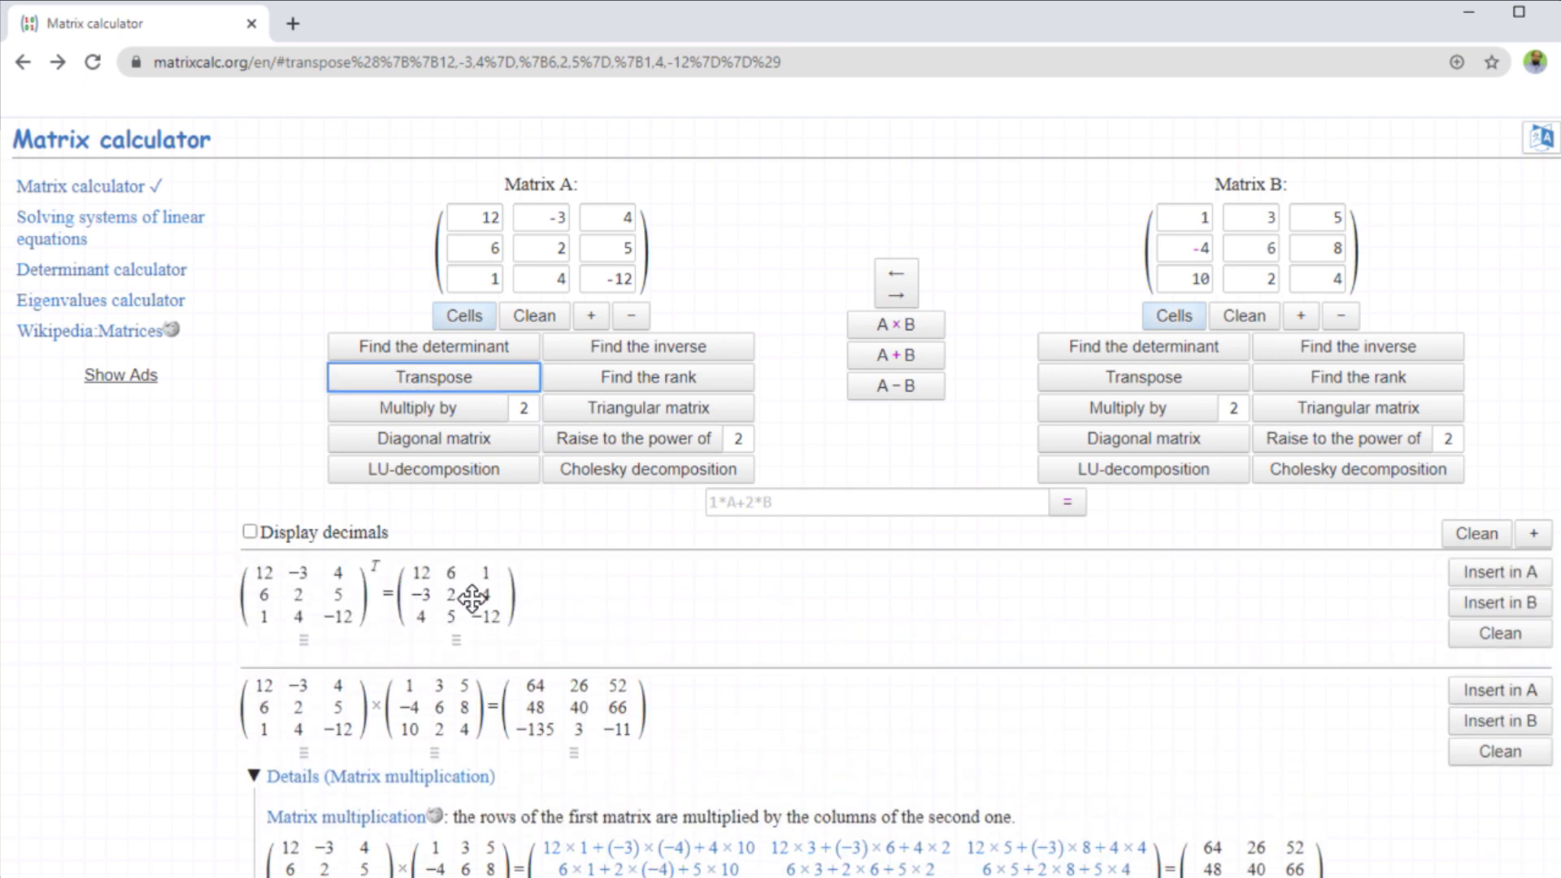
left_click(1251, 327)
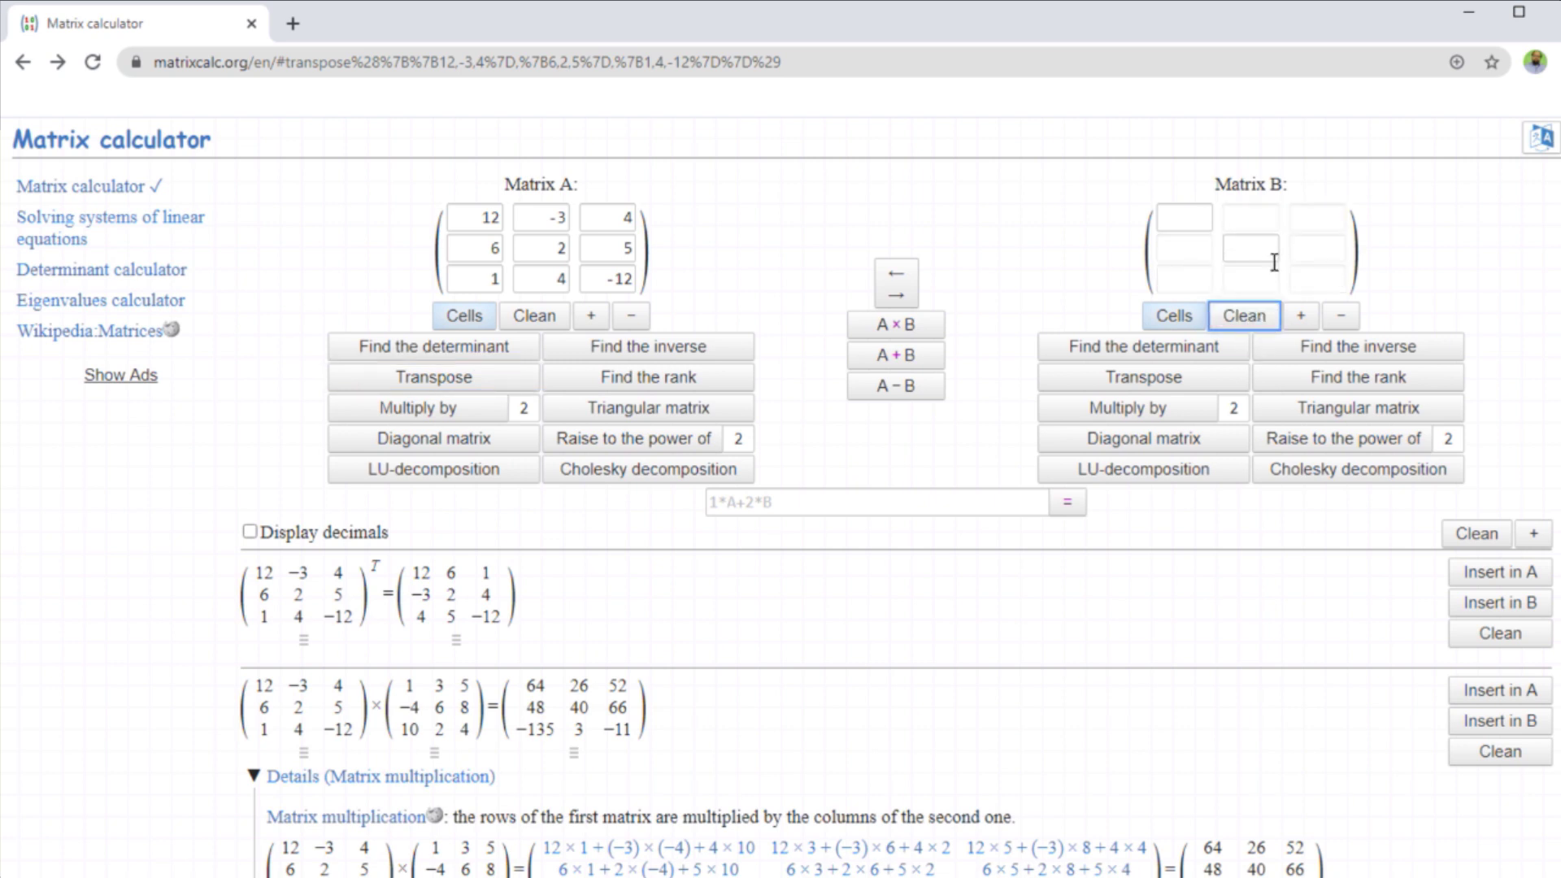
left_click(1340, 317)
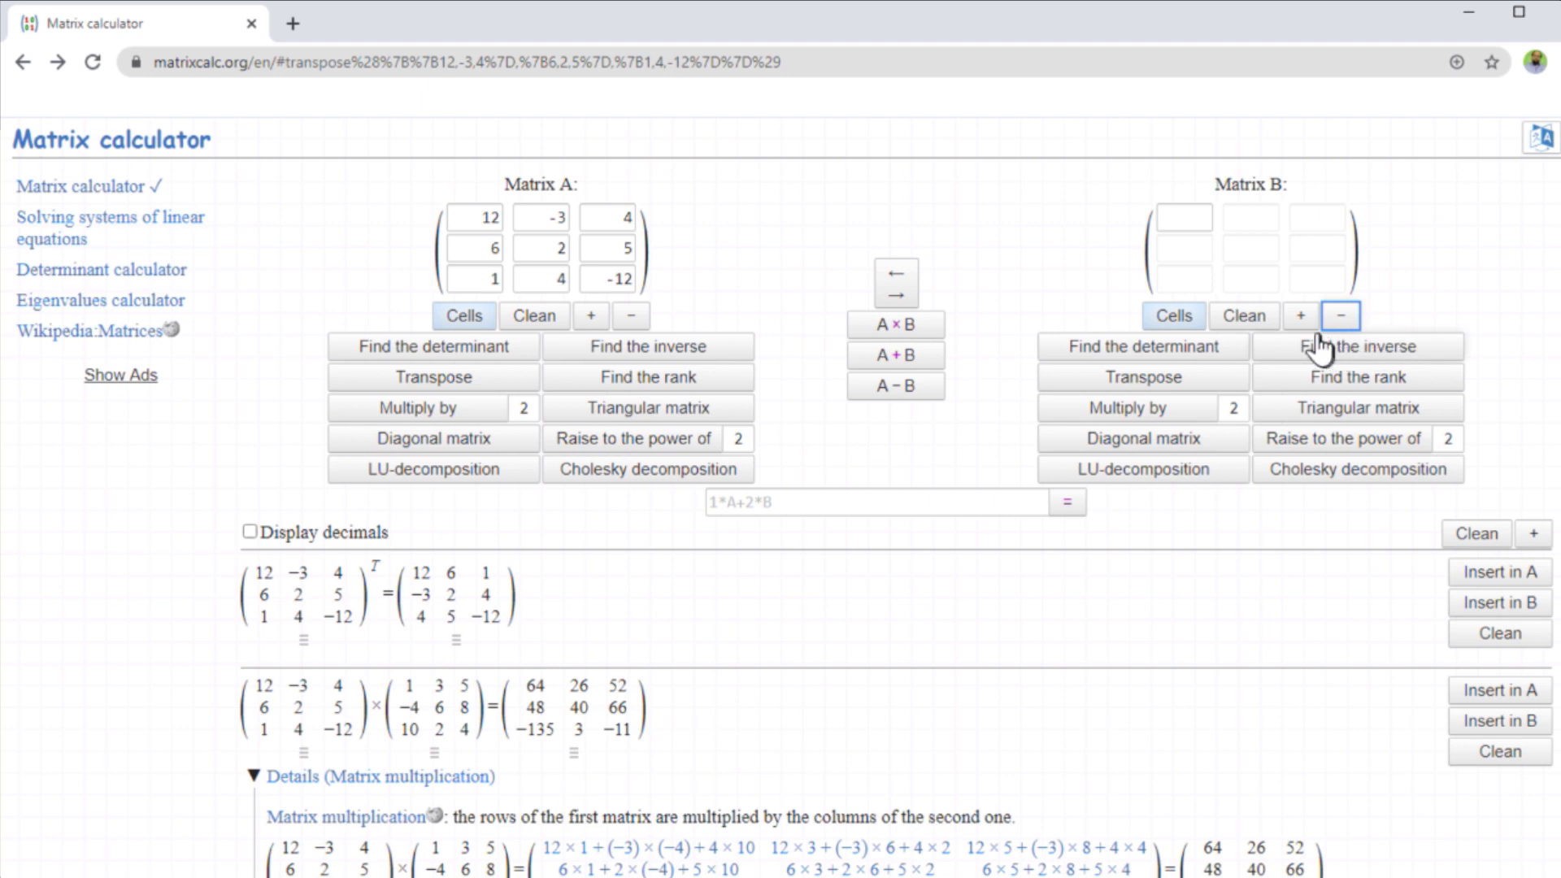
left_click(1301, 315)
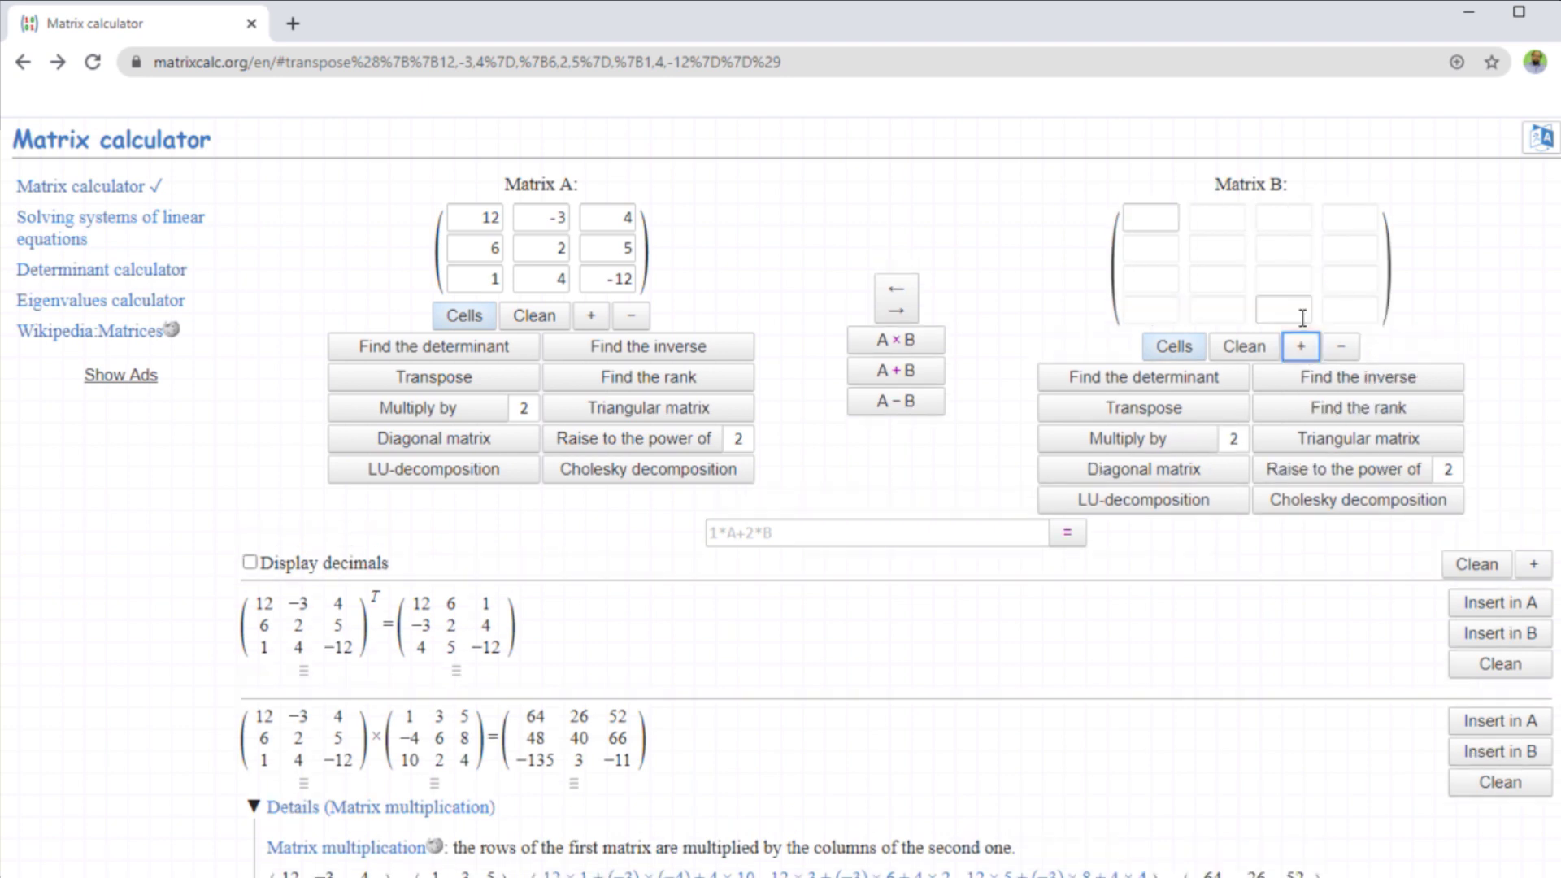
left_click(1300, 348)
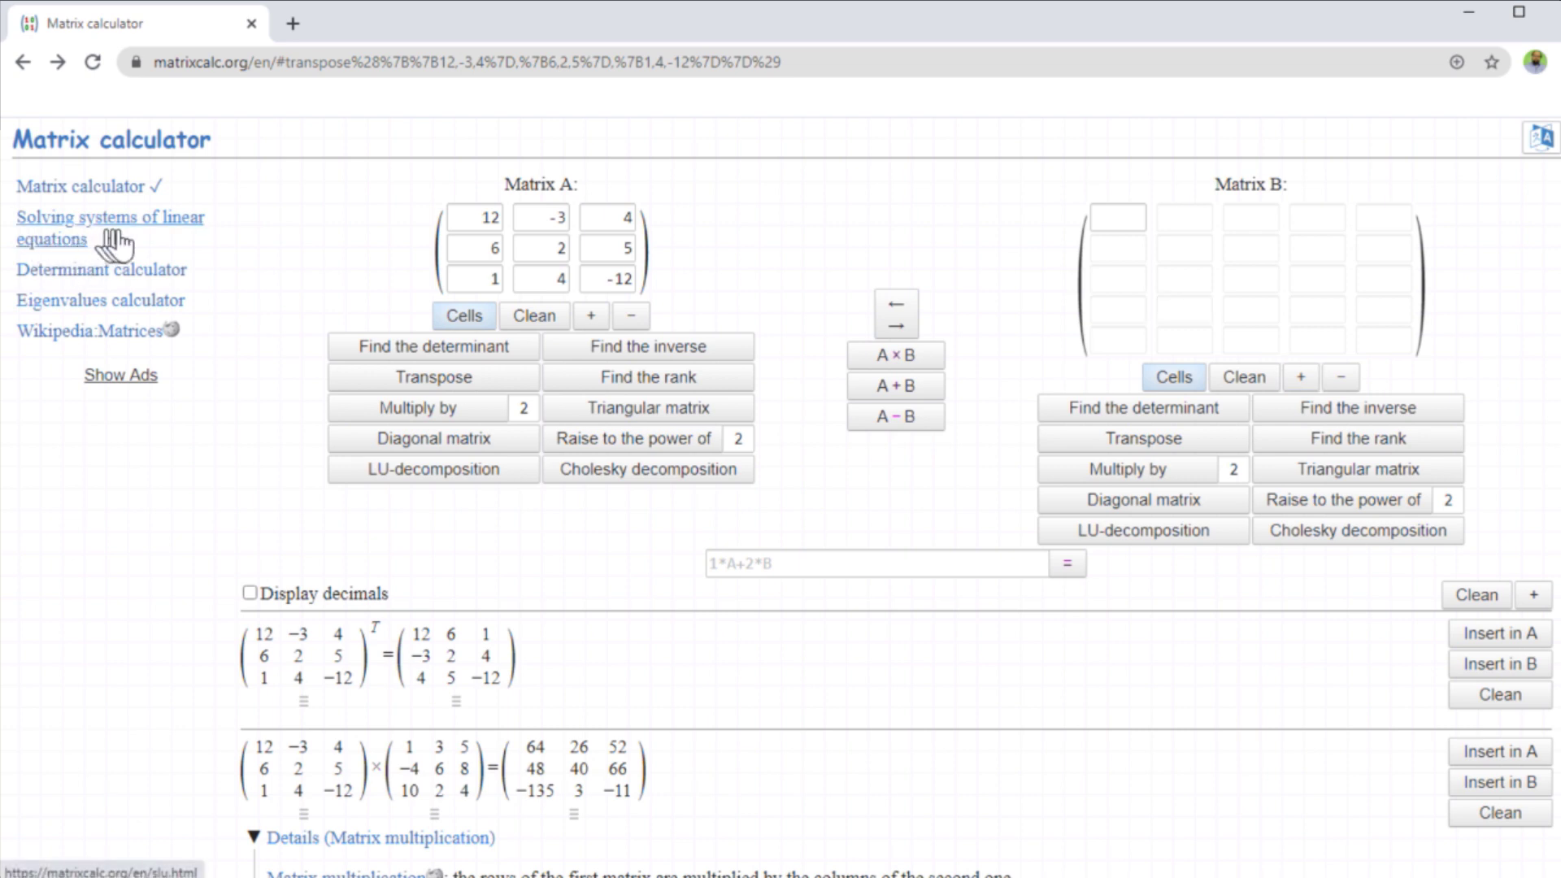
left_click(162, 238)
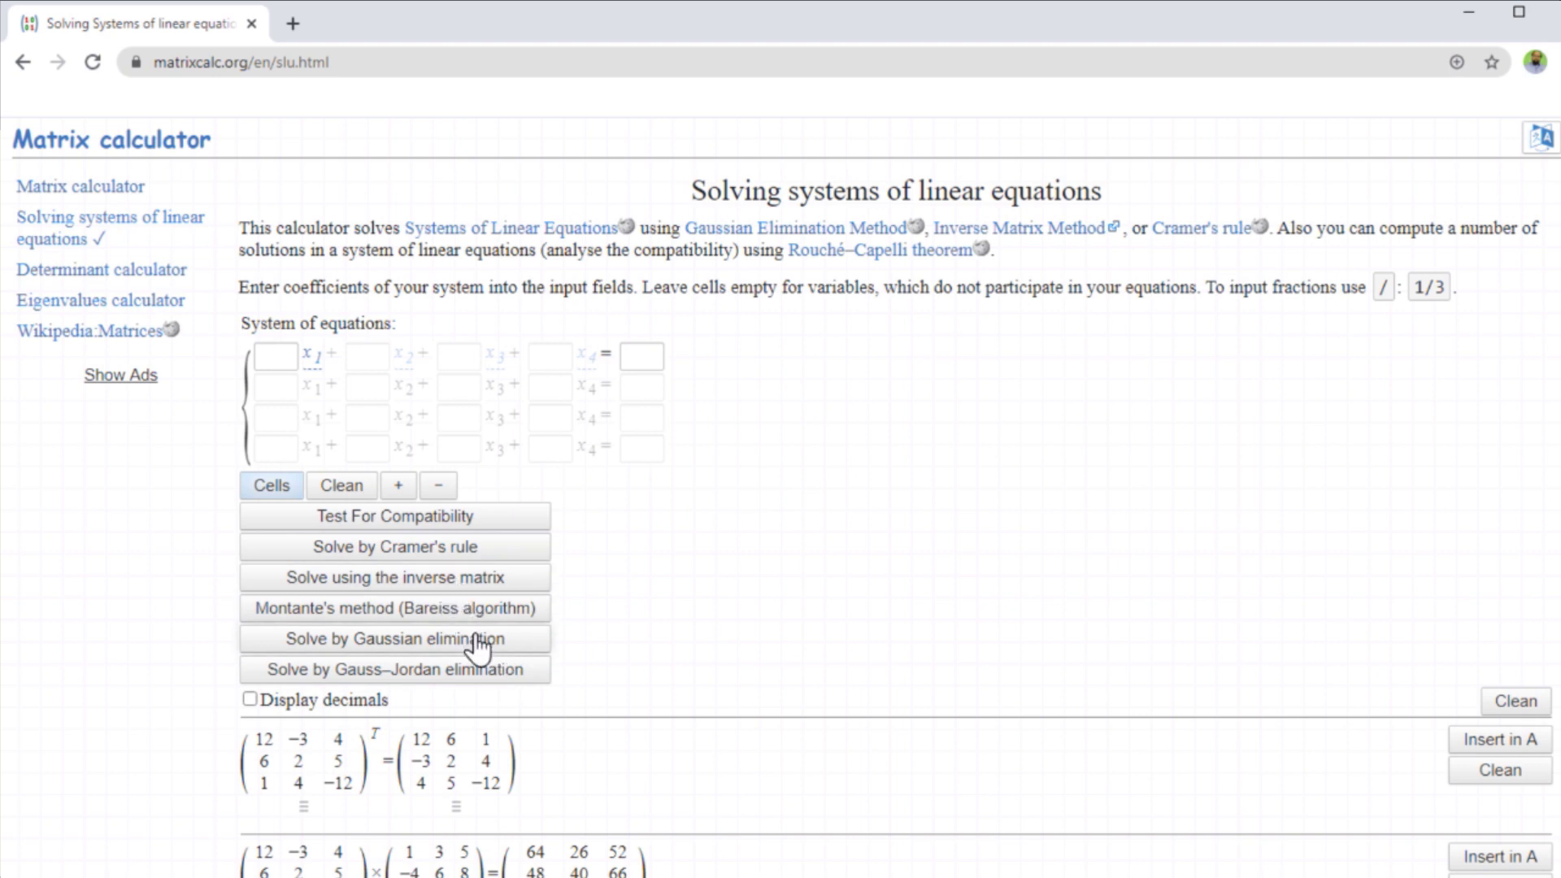
Go from the linear-systems solver to the Determinant calculator
left_click(60, 275)
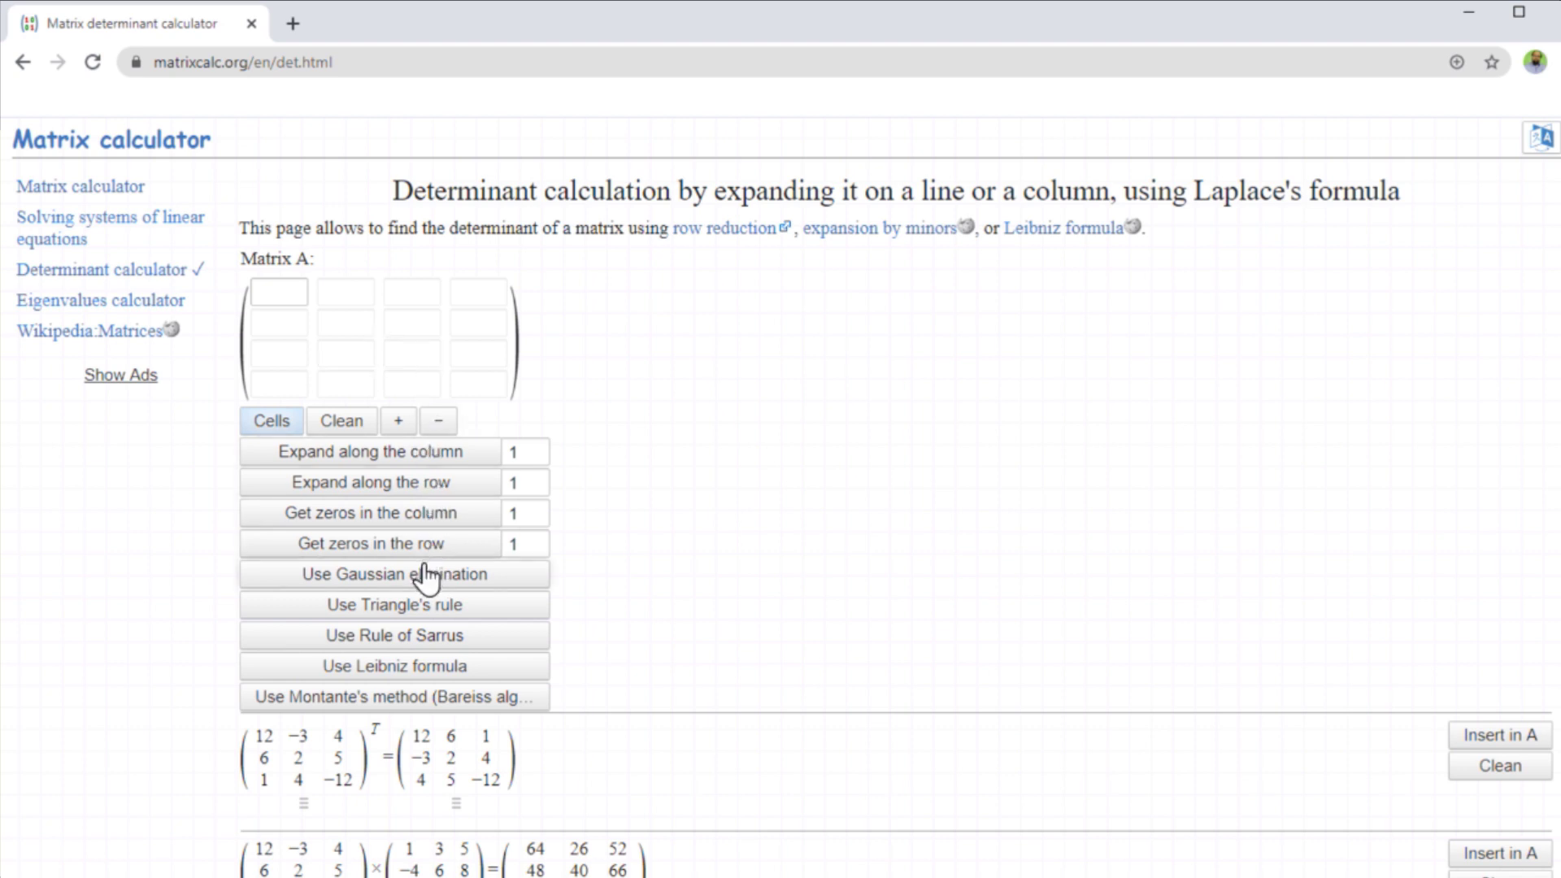
Open the Eigenvalues calculator and scroll through its Jordan-form working details
left_click(104, 302)
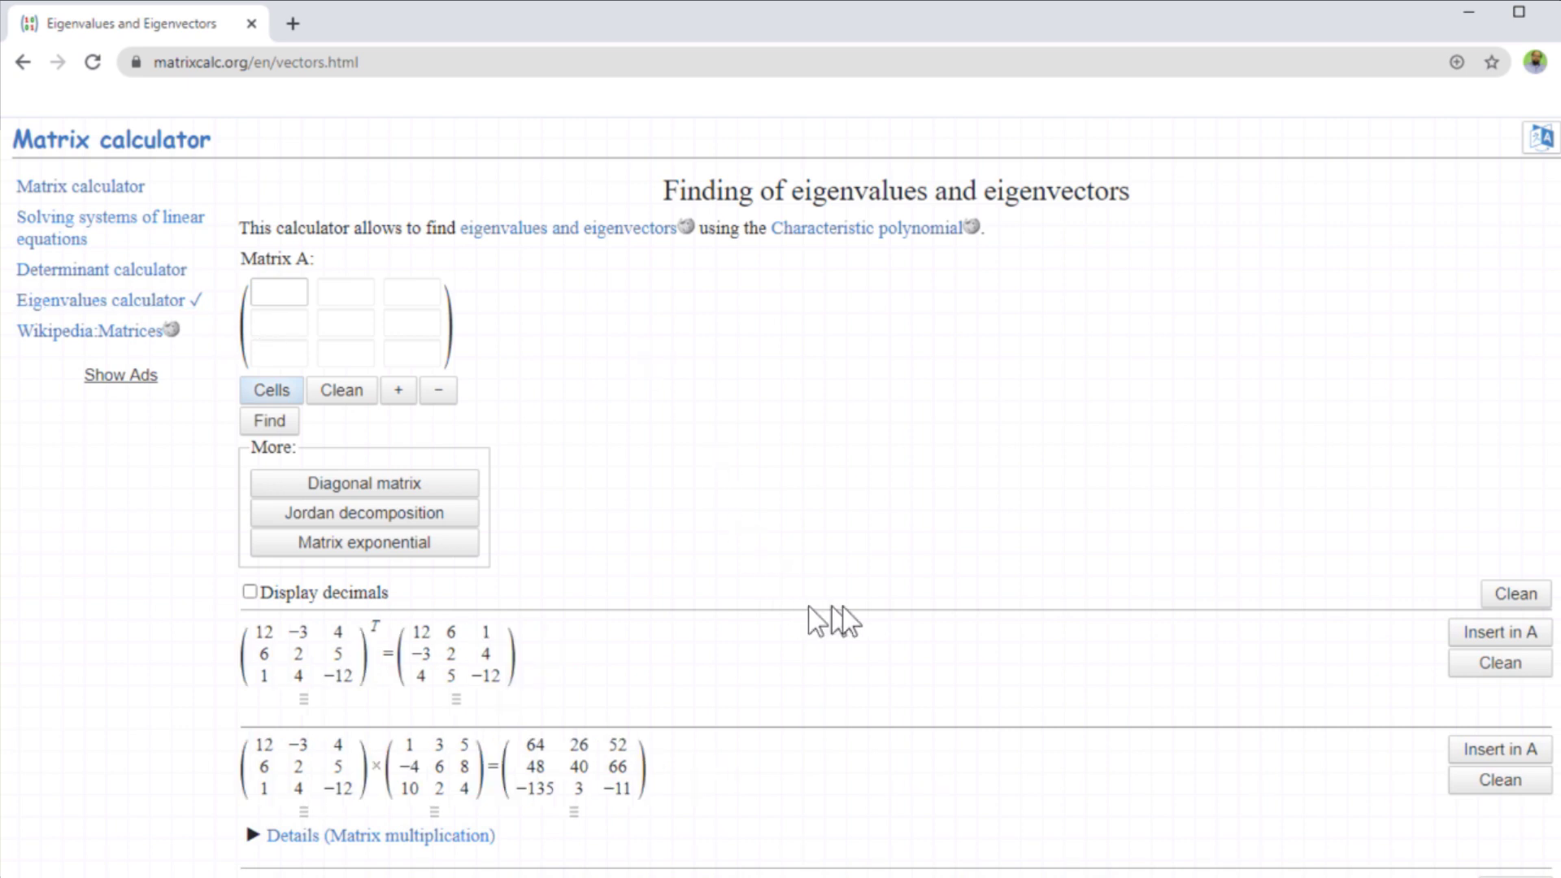
scroll(1036, 606, "down", 1)
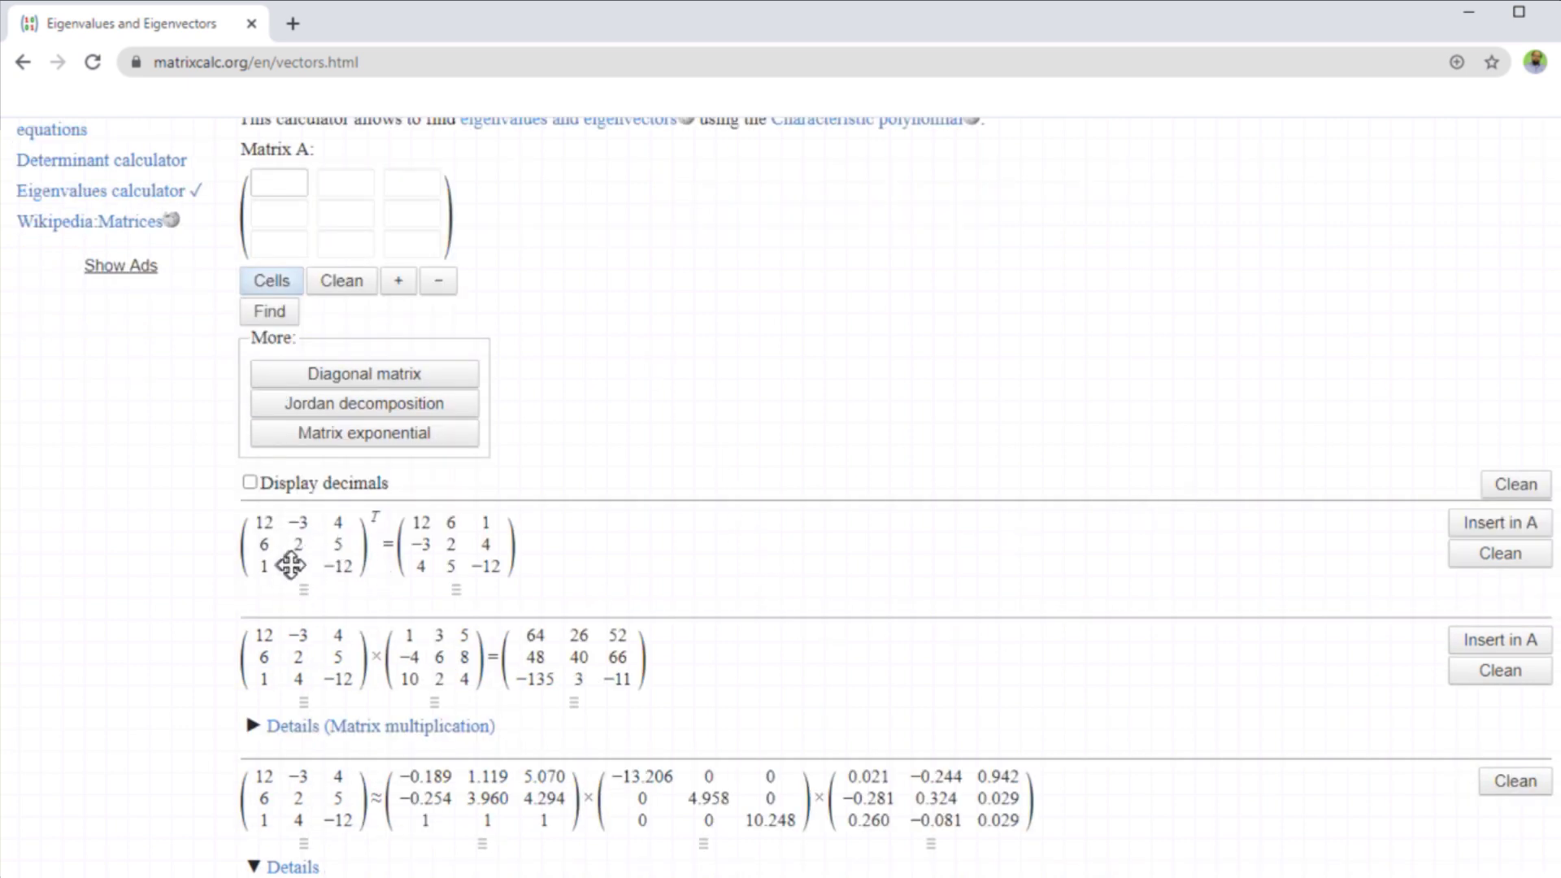
scroll(1471, 447, "down", 10)
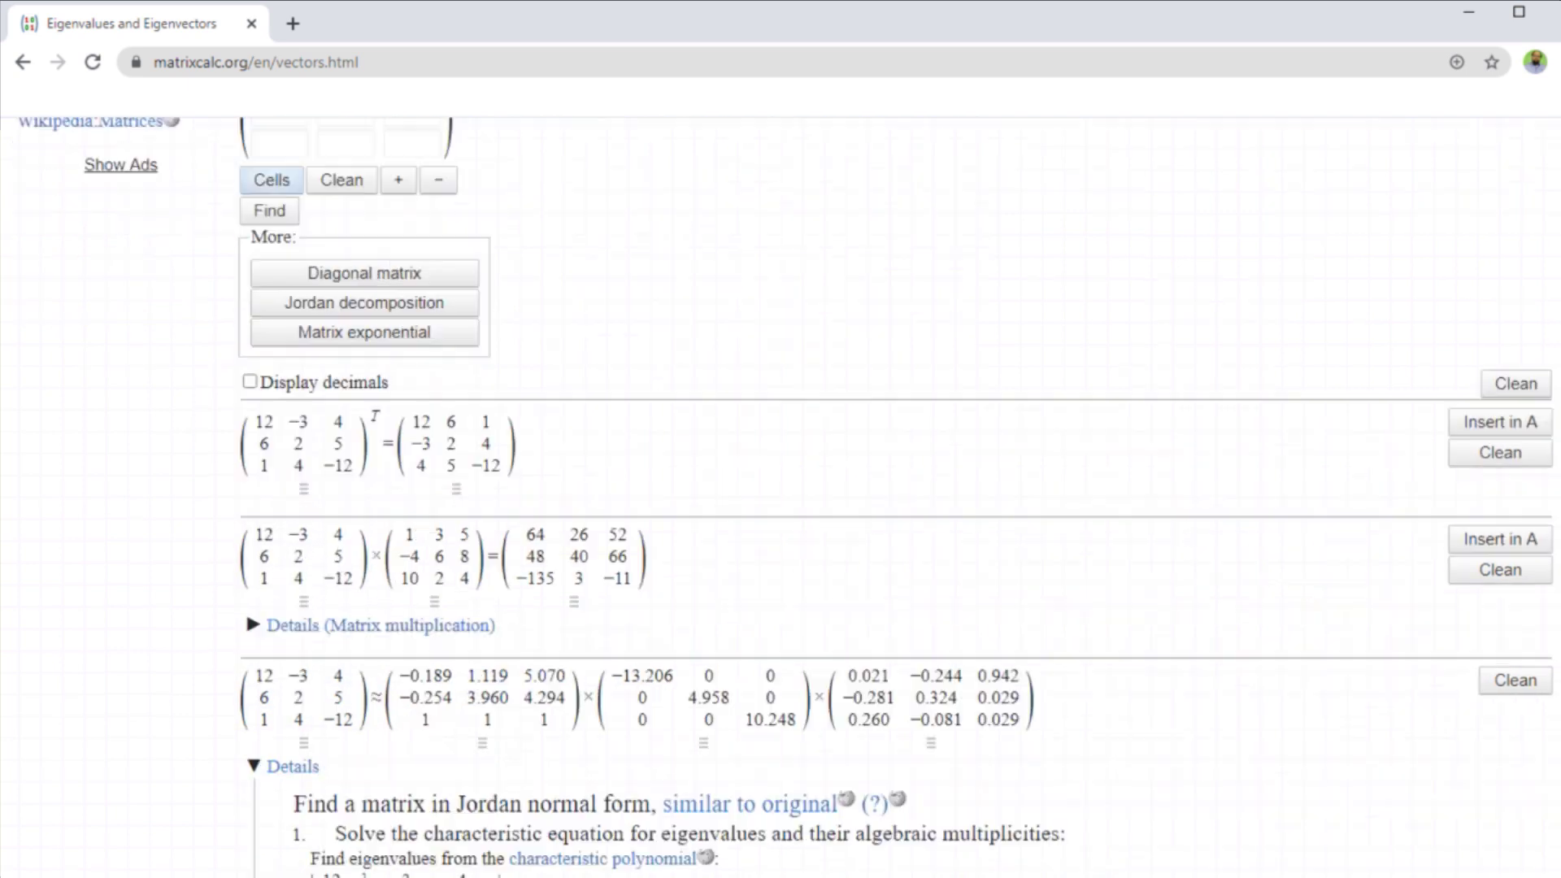
scroll(780, 496, "down", 20)
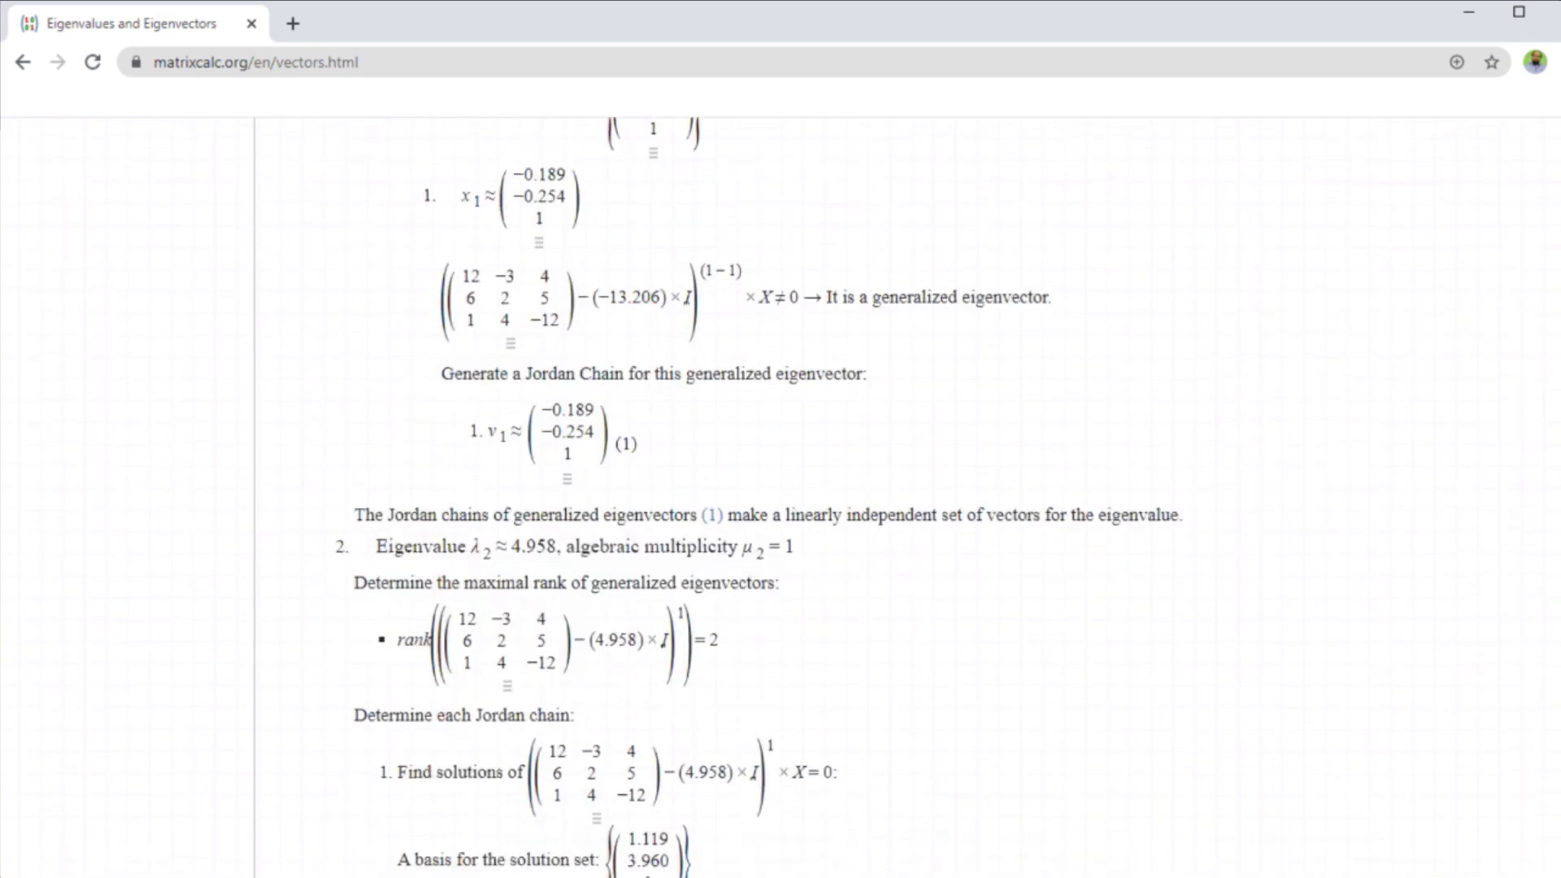
scroll(781, 496, "down", 7)
scroll(781, 496, "up", 12)
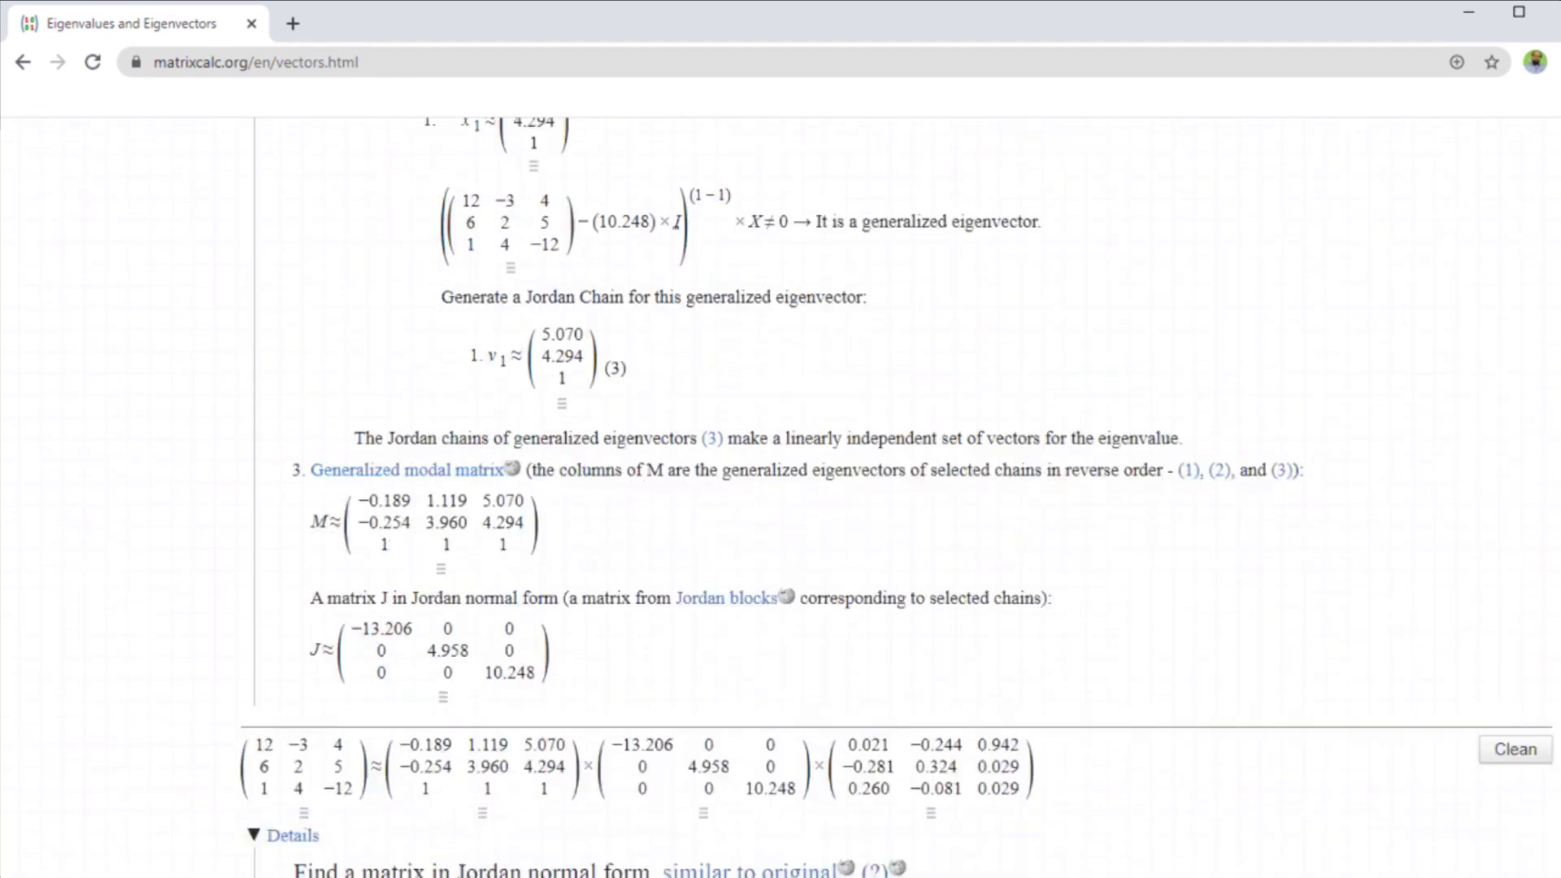
scroll(780, 496, "down", 20)
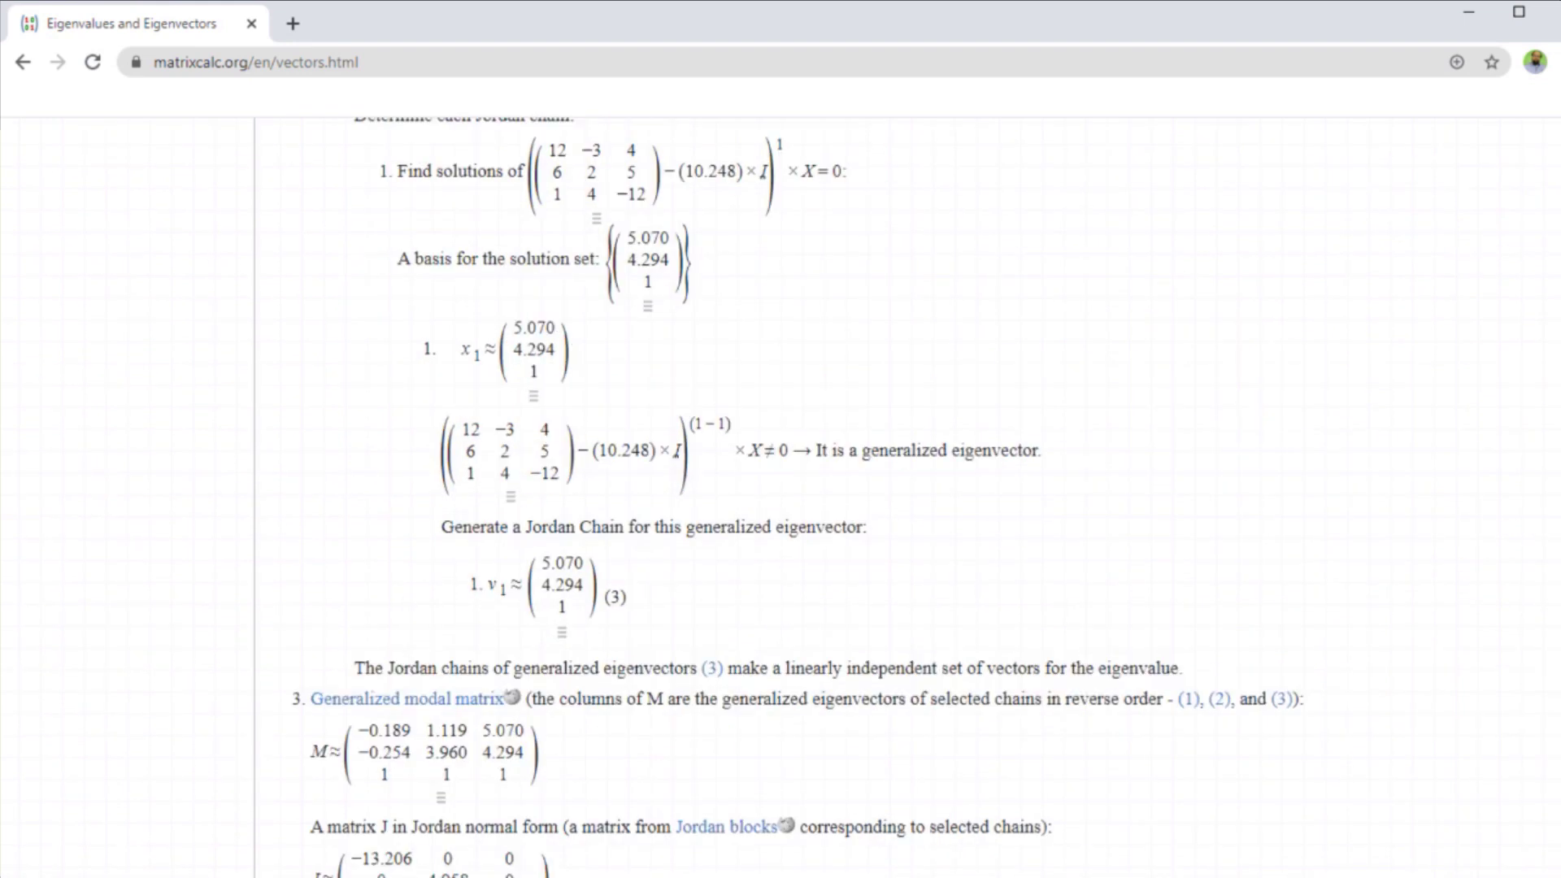
scroll(411, 840, "down", 10)
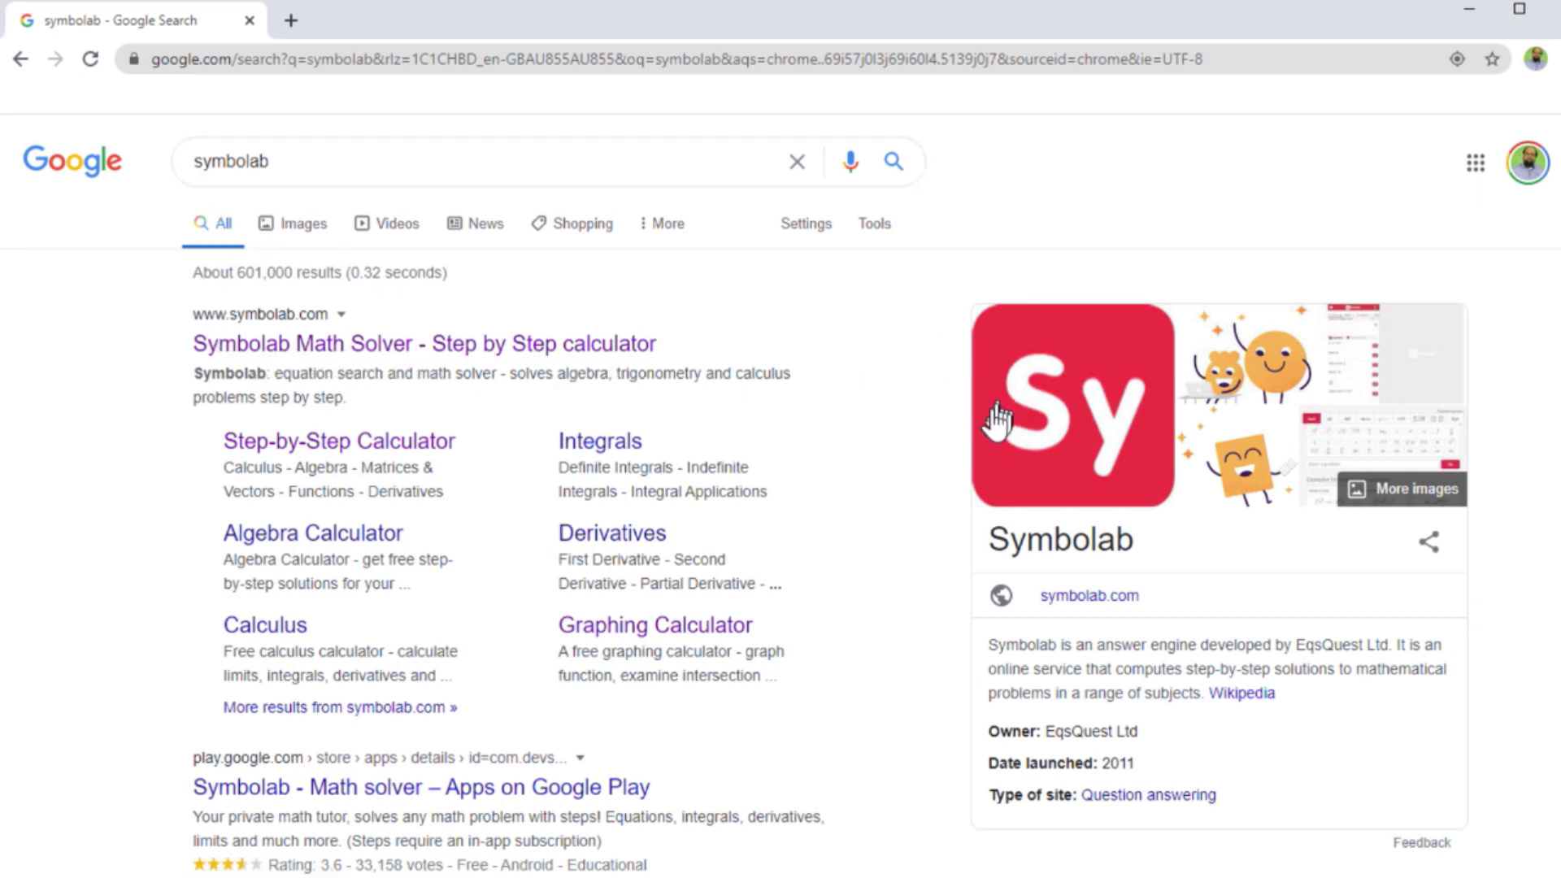
Open Symbolab Math Solver from the Google results, look over the page and account options
left_click(568, 350)
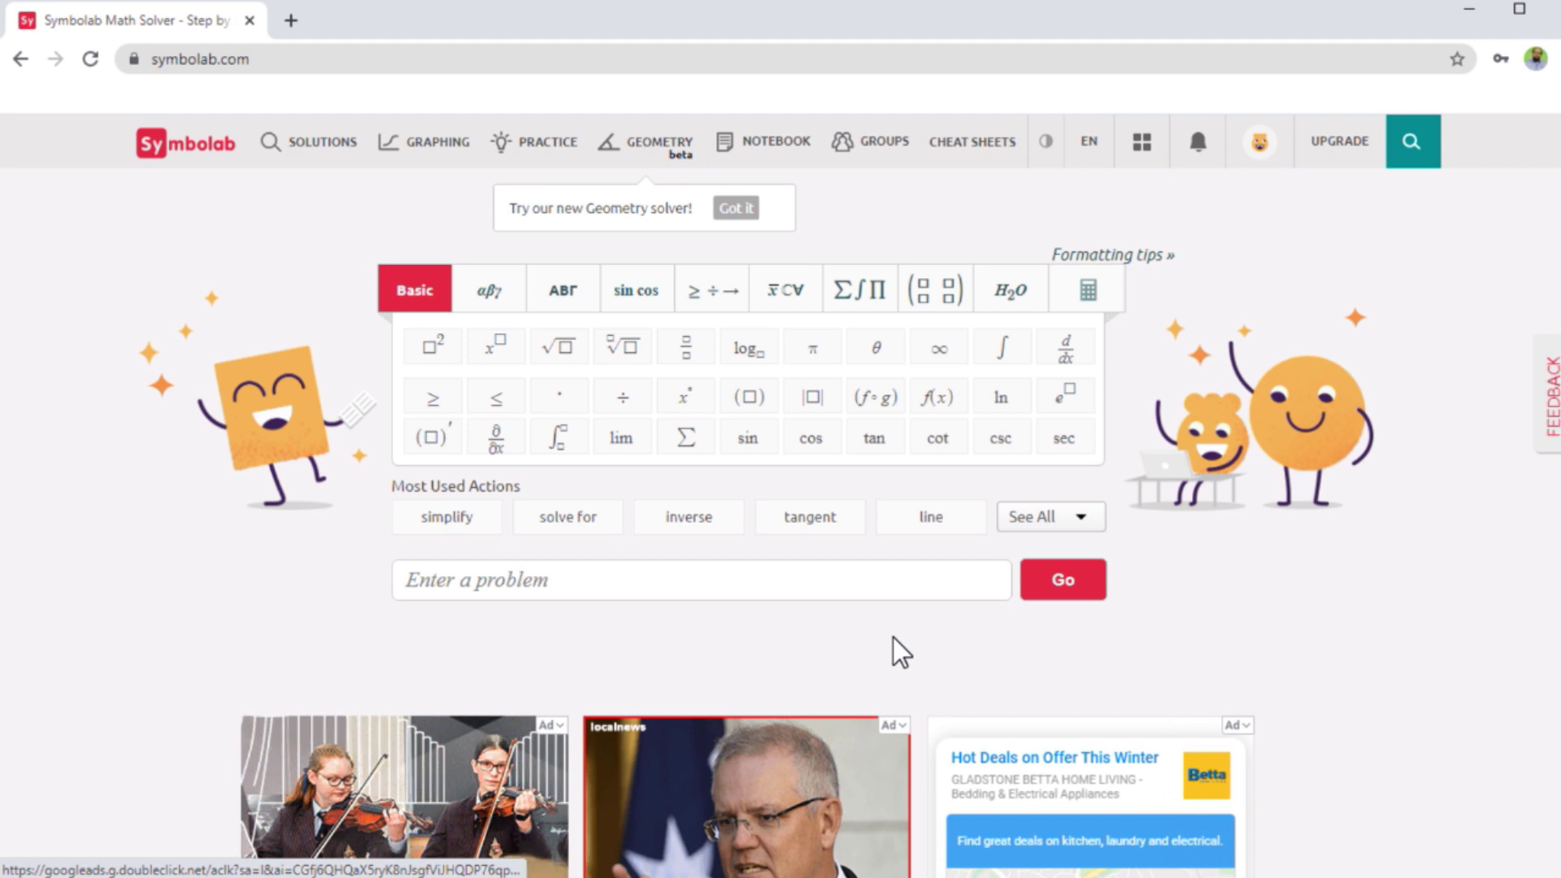
scroll(780, 487, "down", 3)
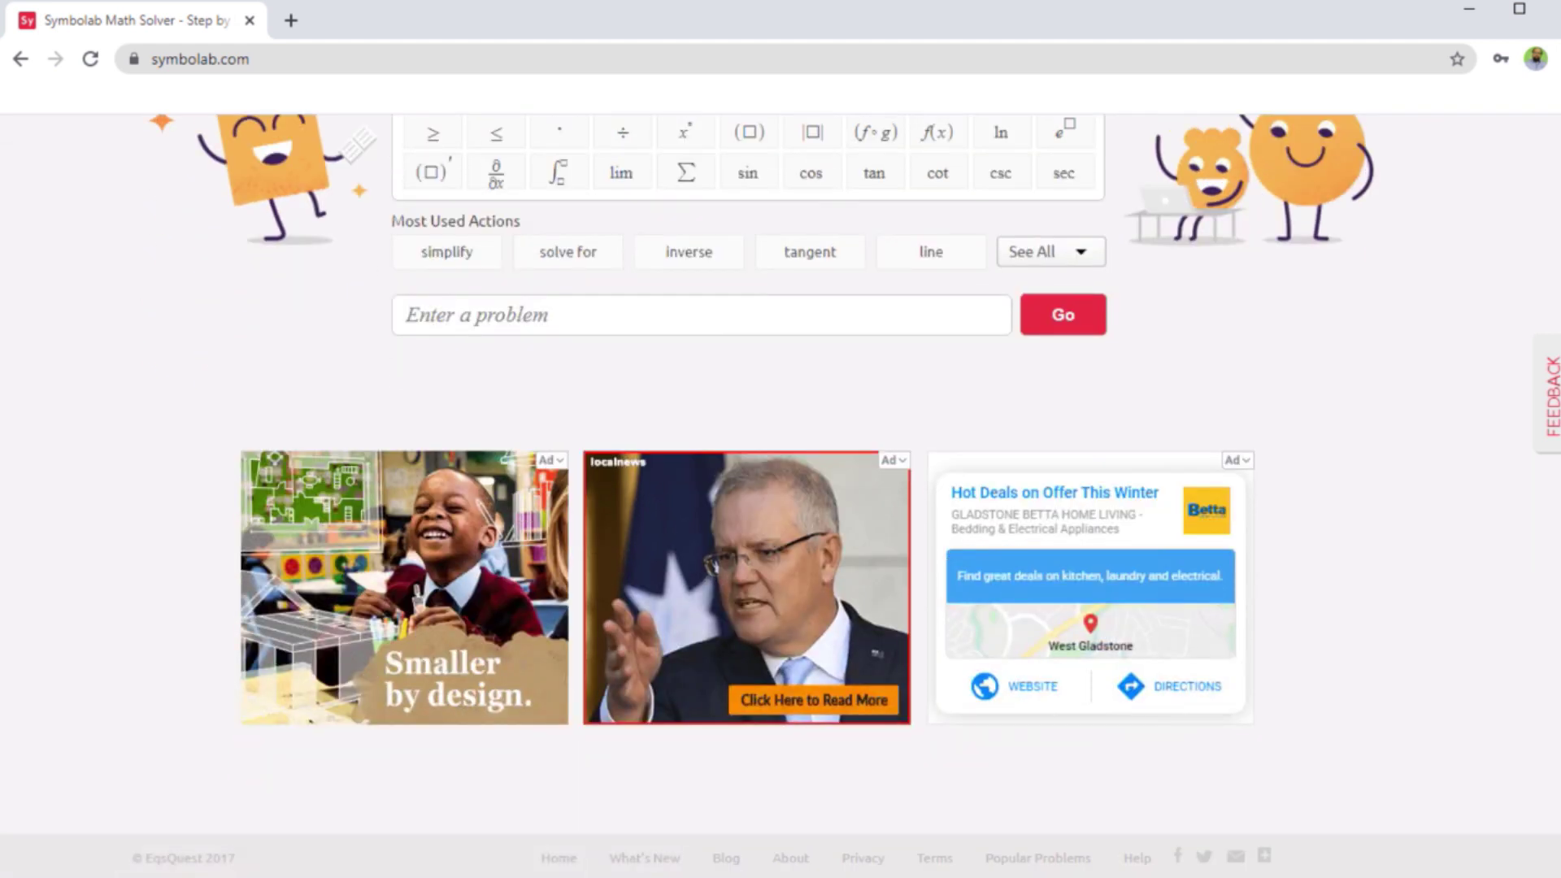
scroll(1260, 253, "up", 3)
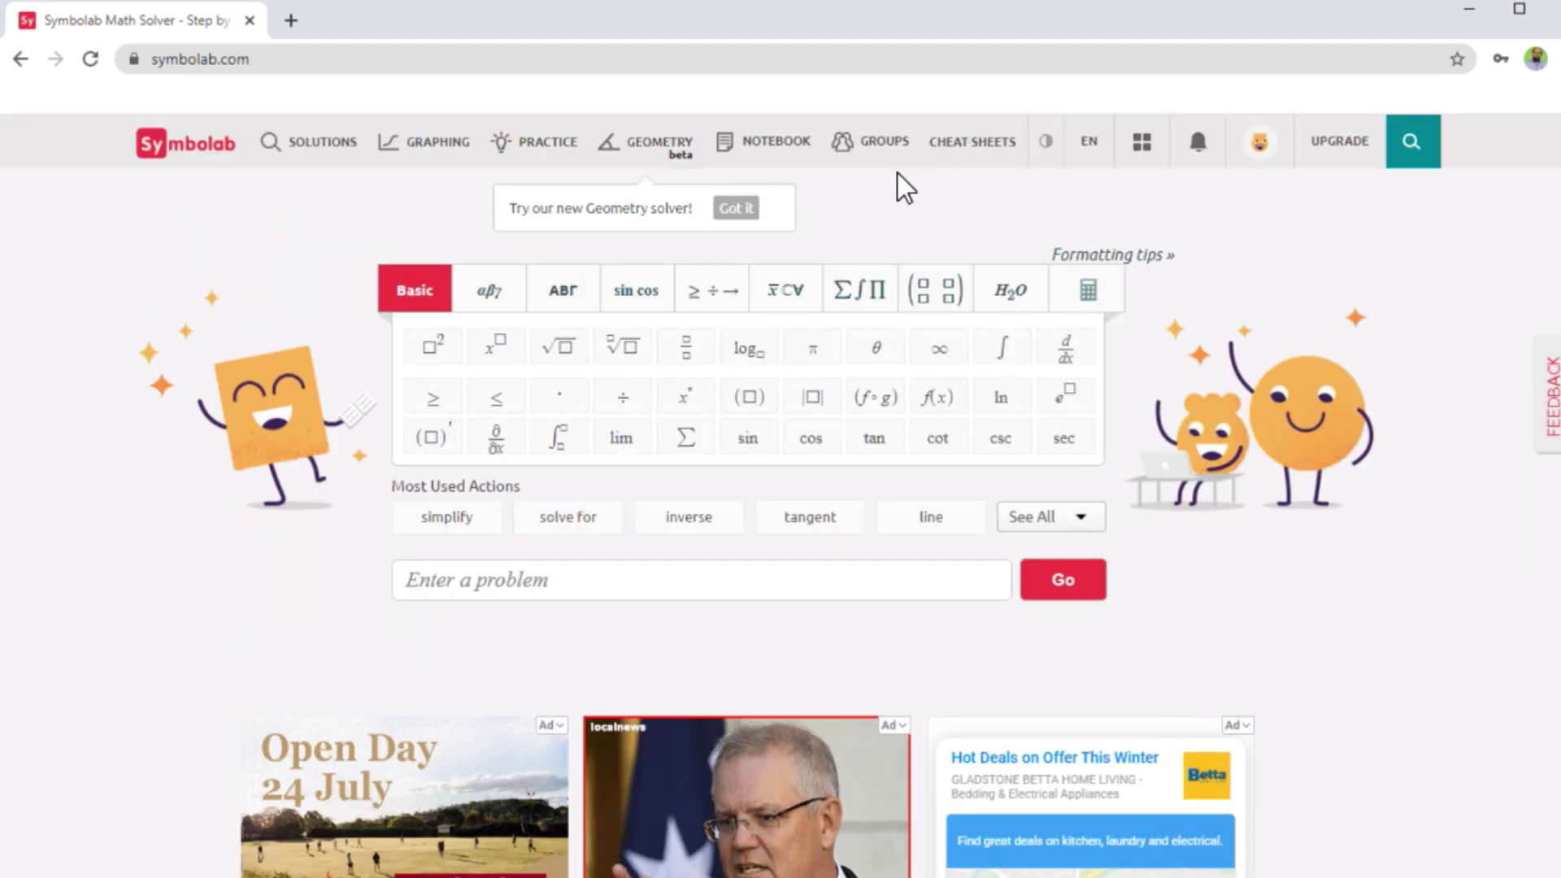
left_click(1244, 143)
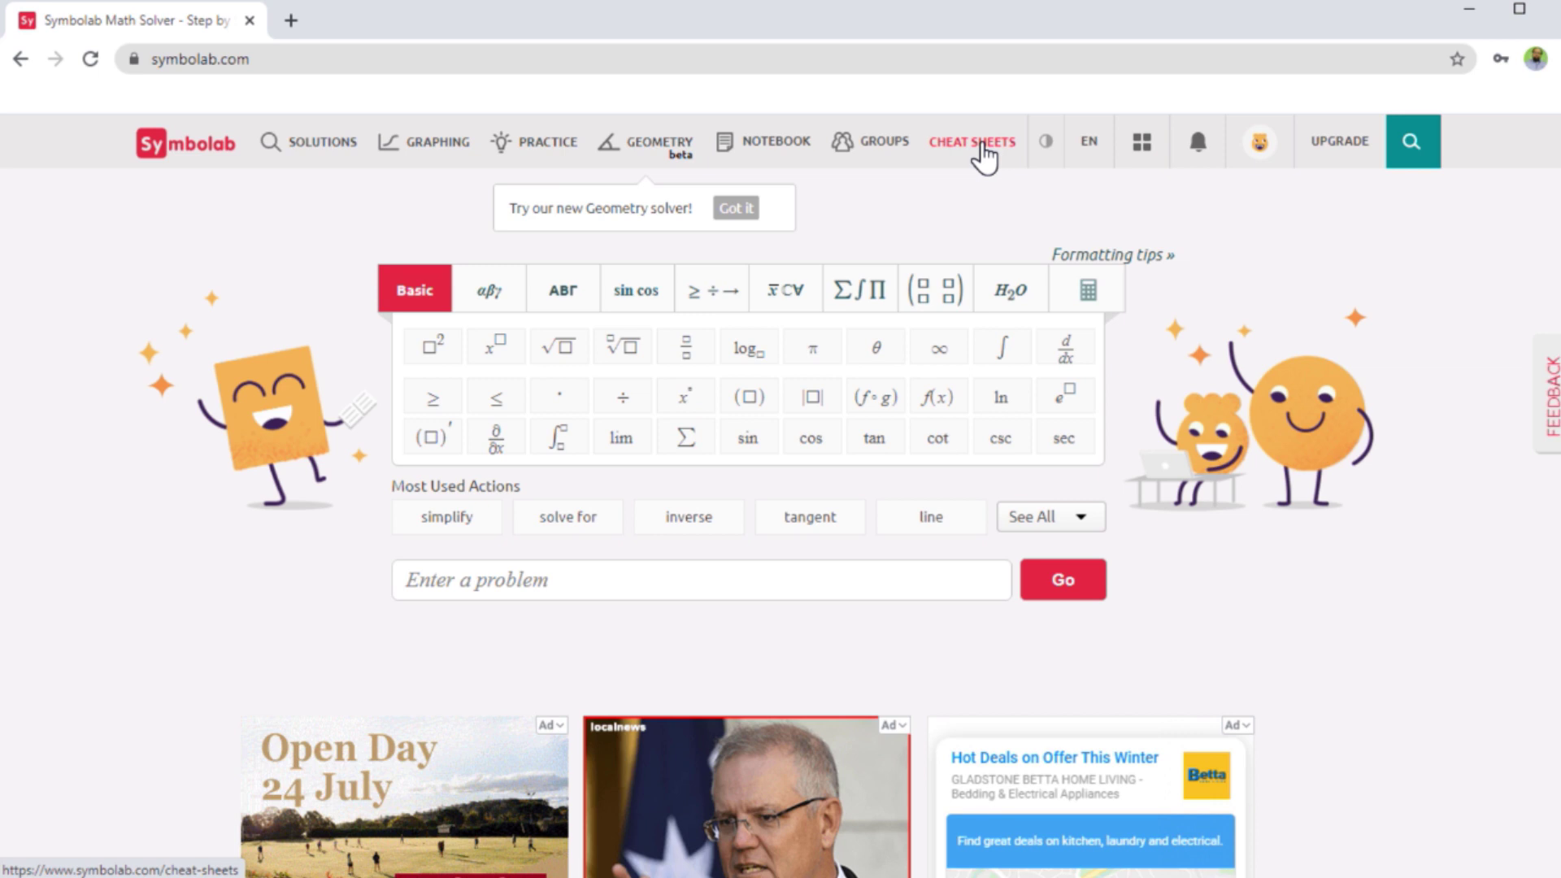
left_click(982, 147)
Browse the Algebra and Trigonometry cheat sheets, then view the Groups page and saved-problems Notebook
left_click(159, 286)
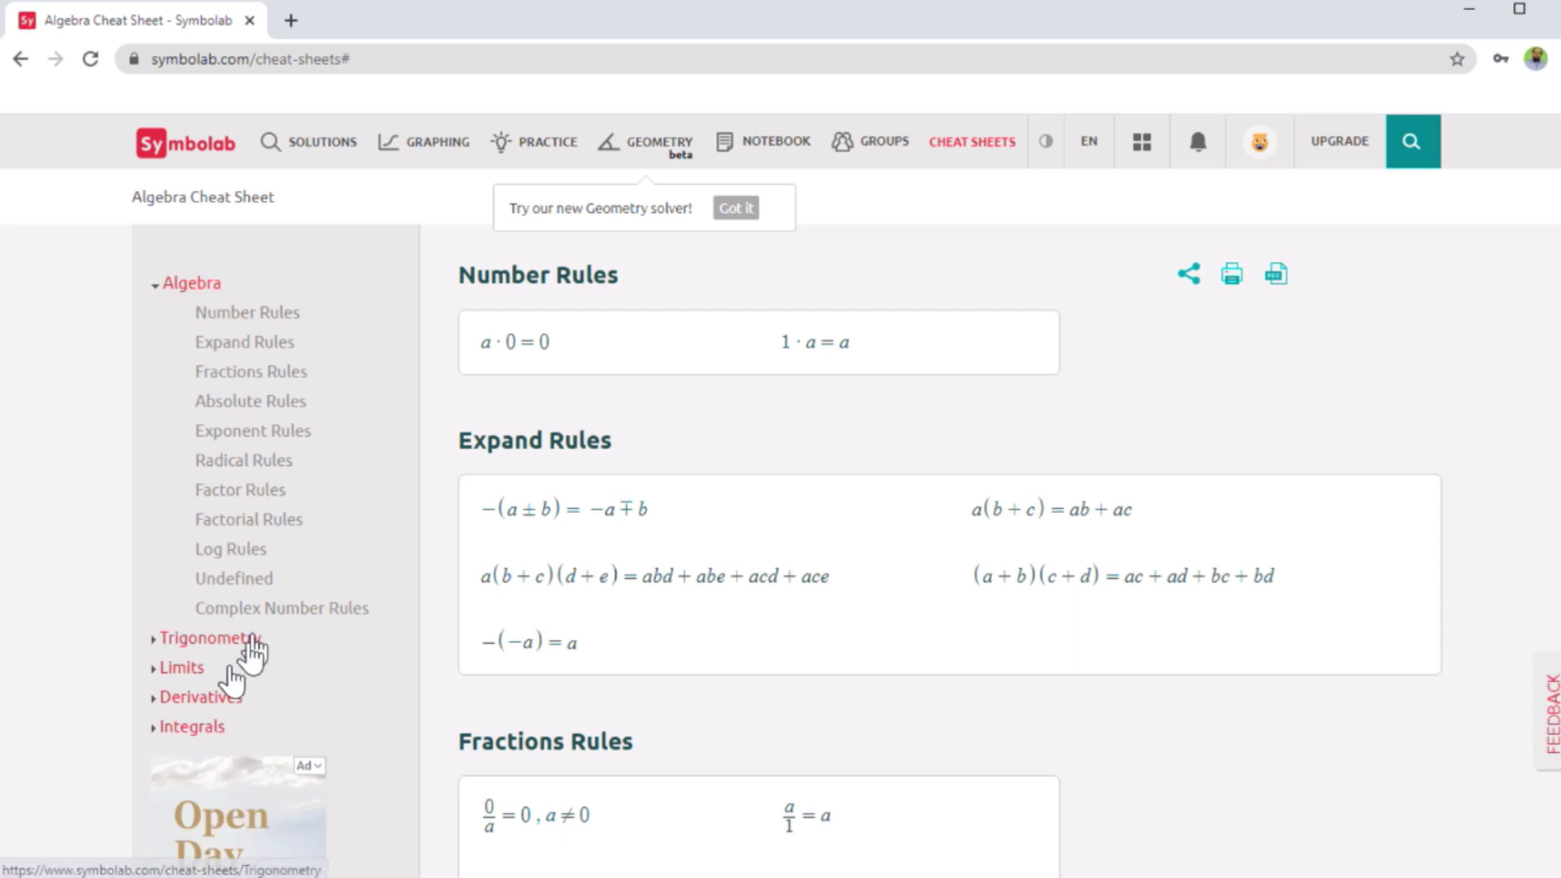
left_click(248, 639)
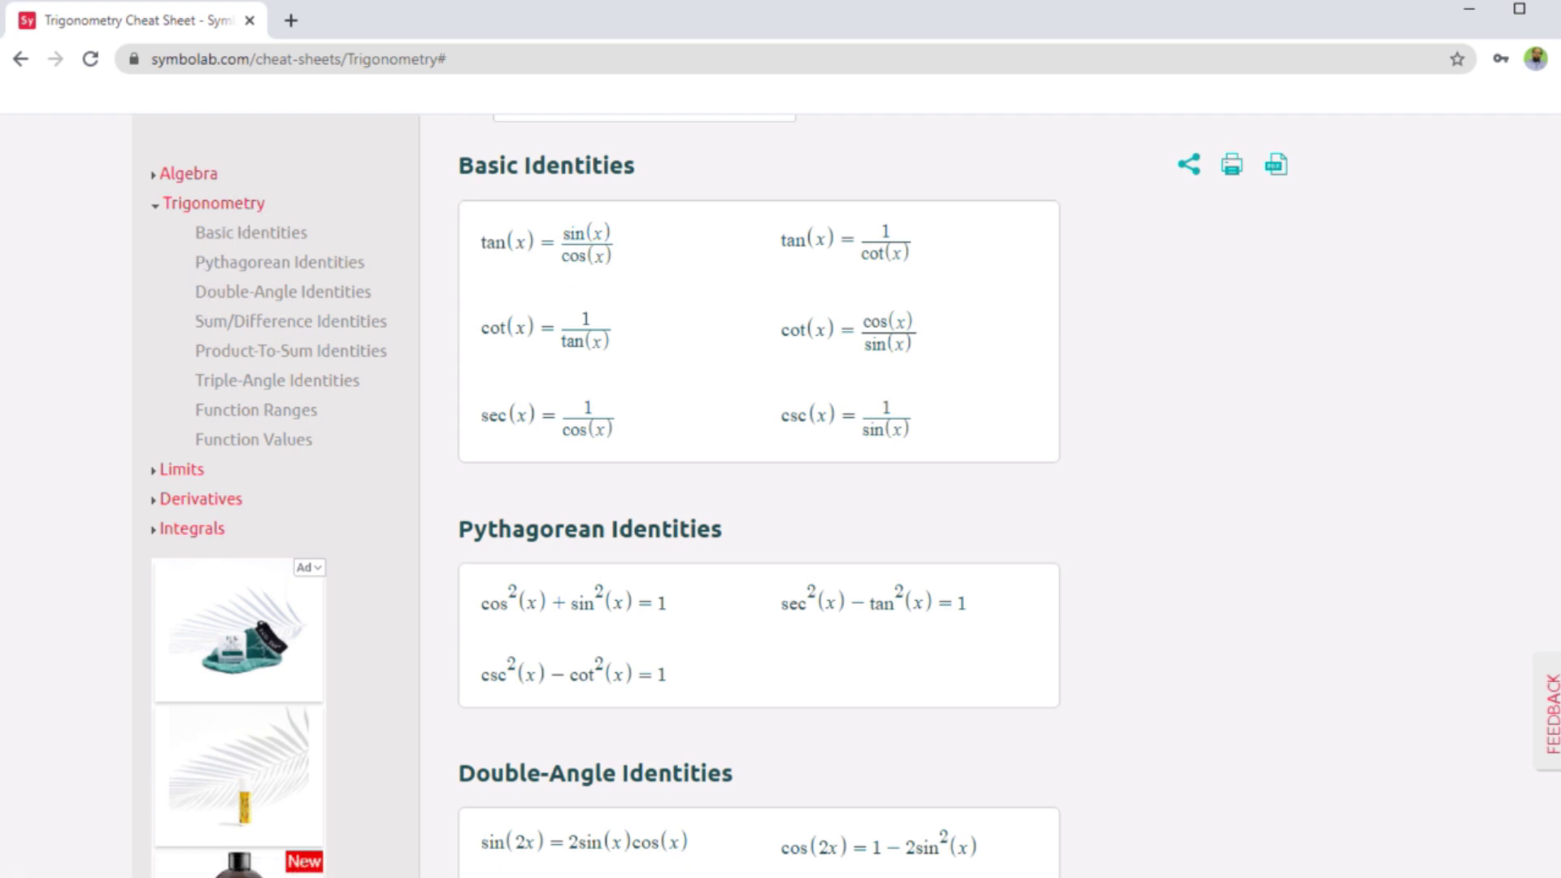
scroll(1343, 326, "down", 20)
scroll(1344, 325, "up", 20)
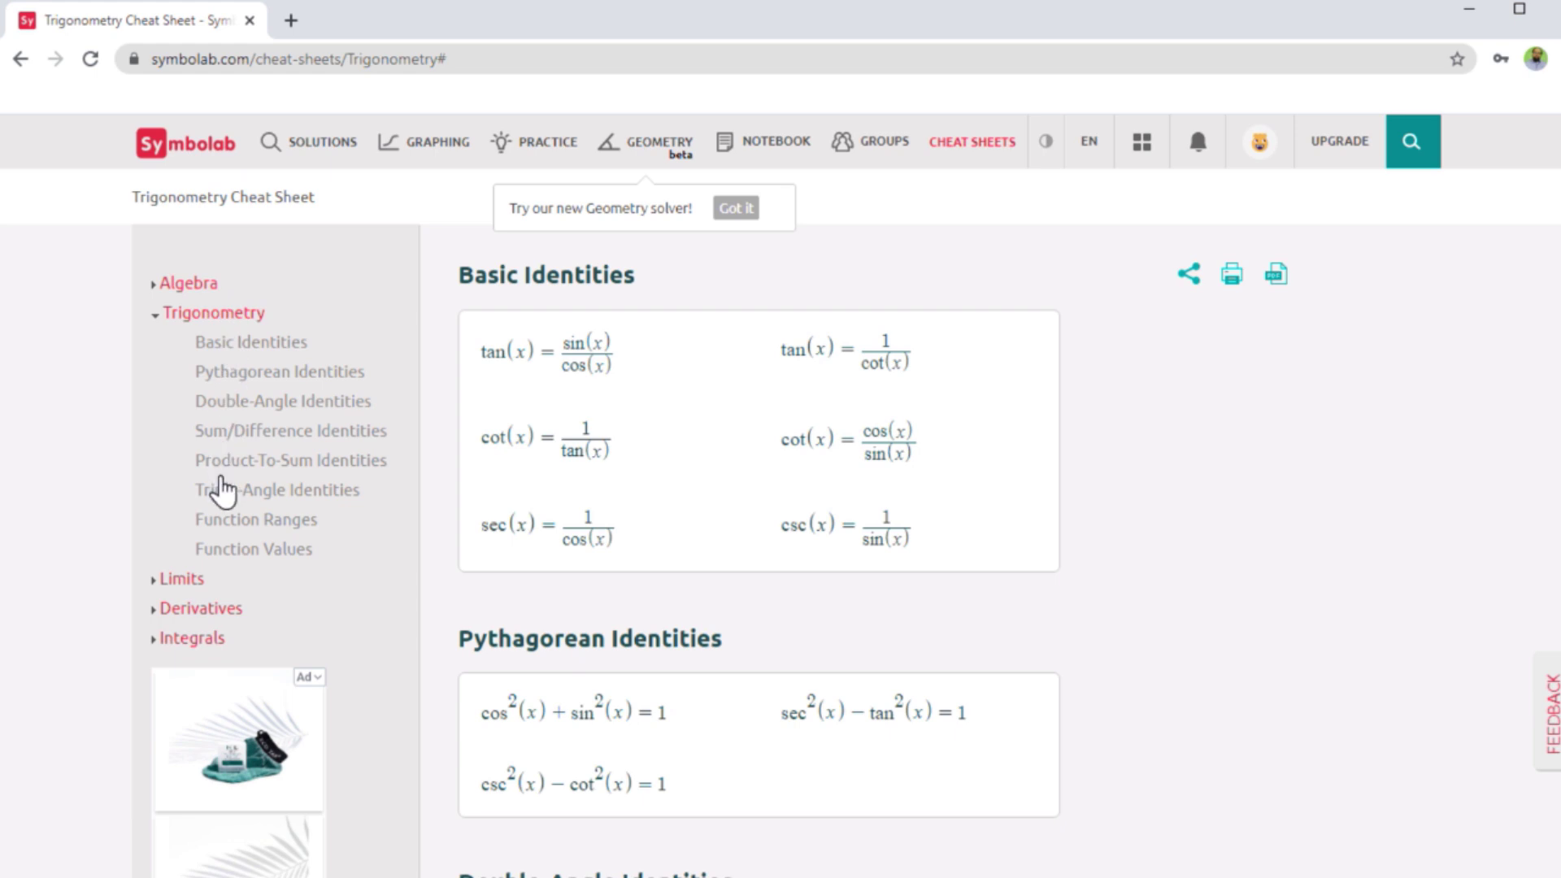
left_click(892, 157)
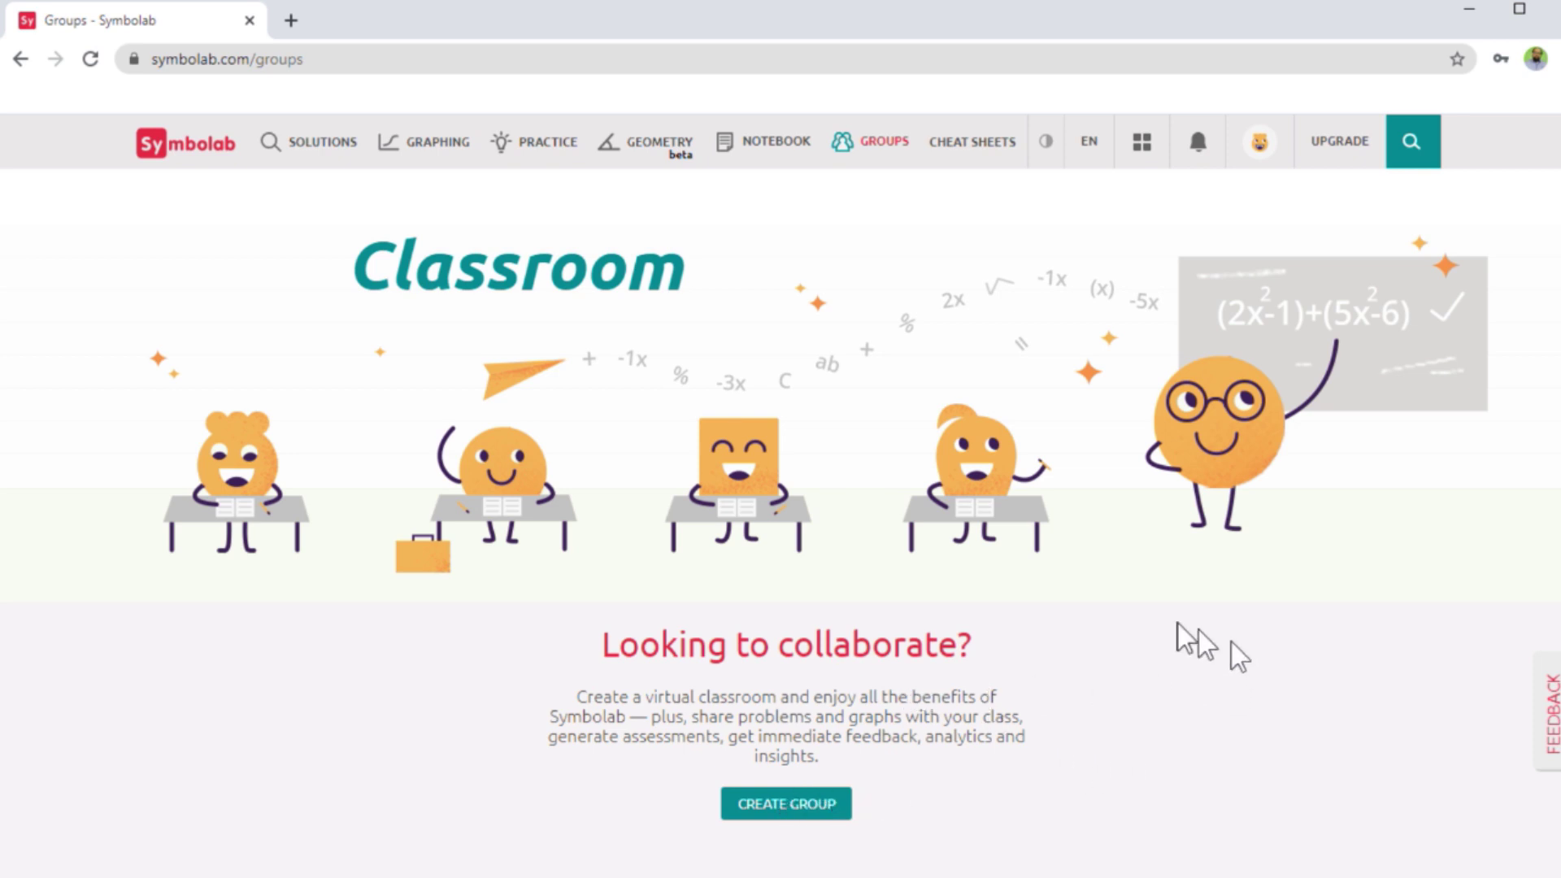
left_click(775, 146)
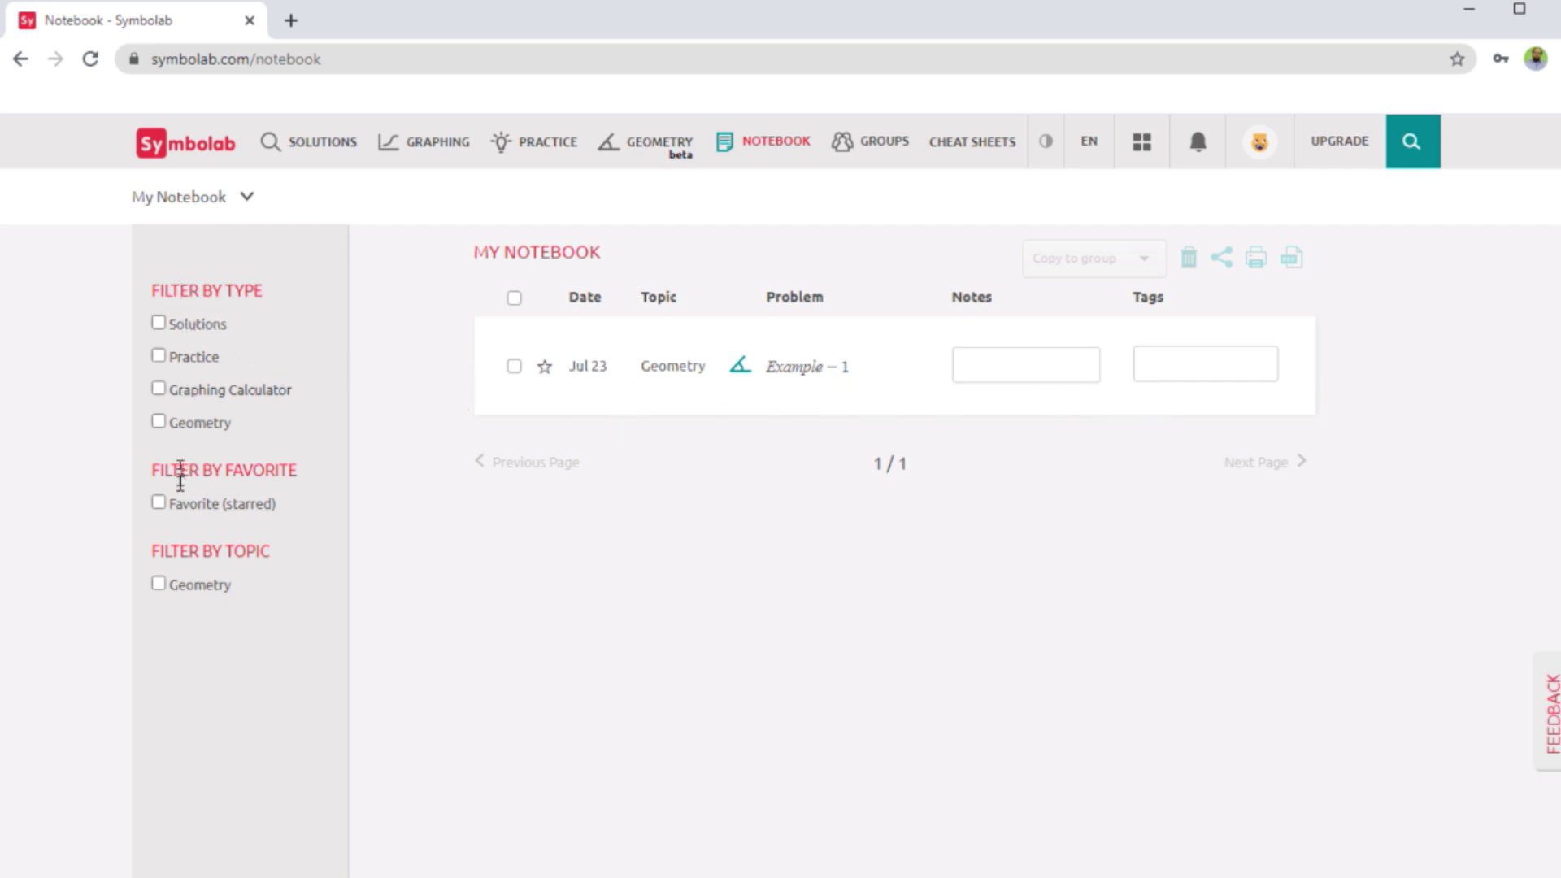
left_click(671, 155)
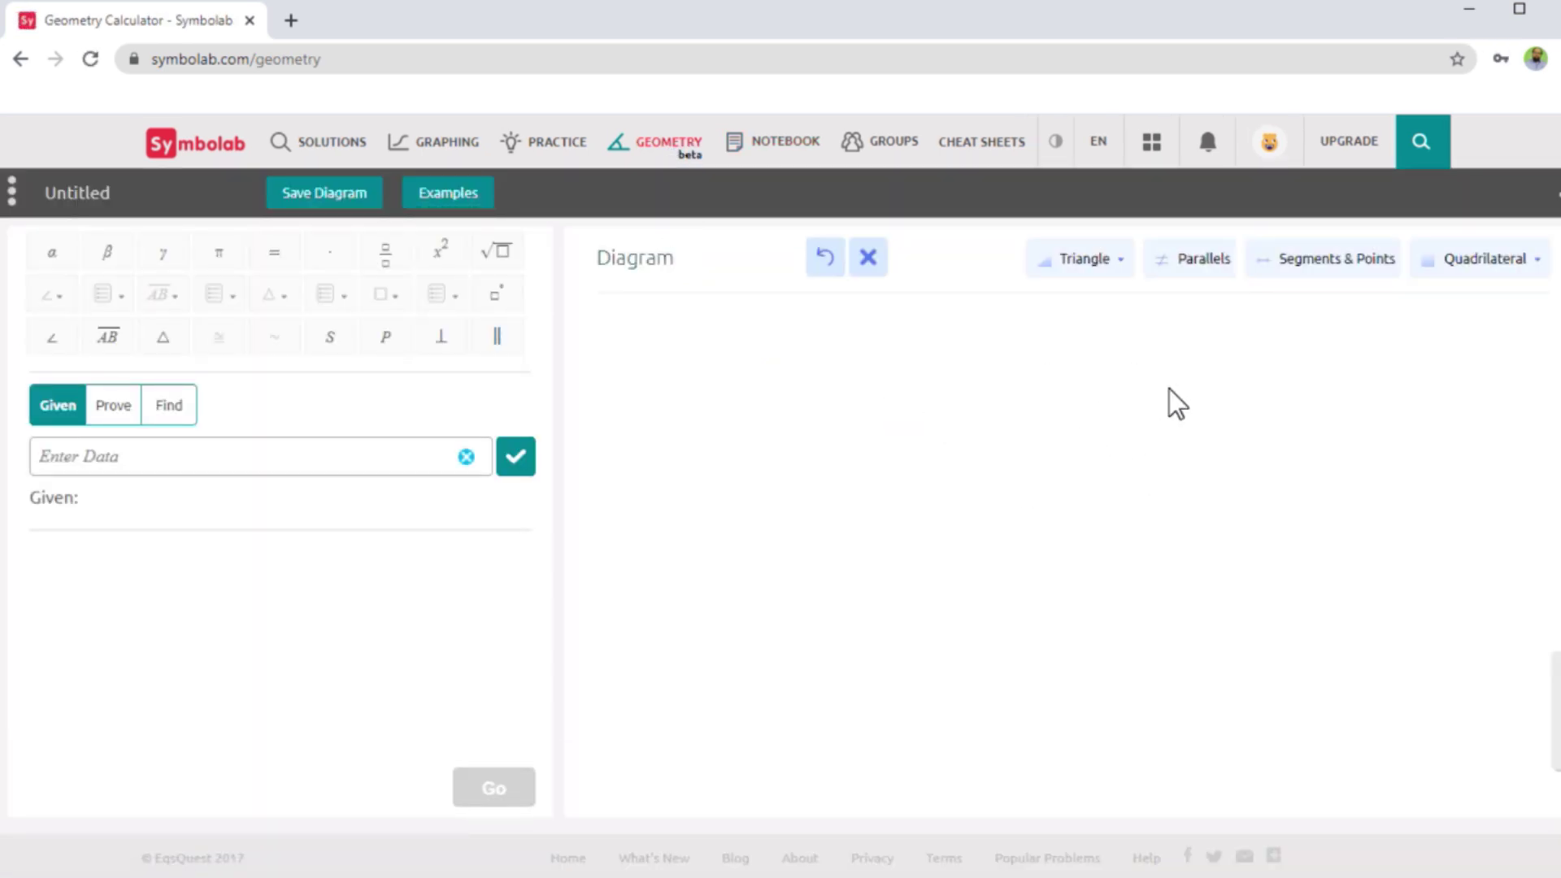
Draw a general triangle ABC and add the givens AB = 5, AC = 9 and BC = 8
left_click(1084, 260)
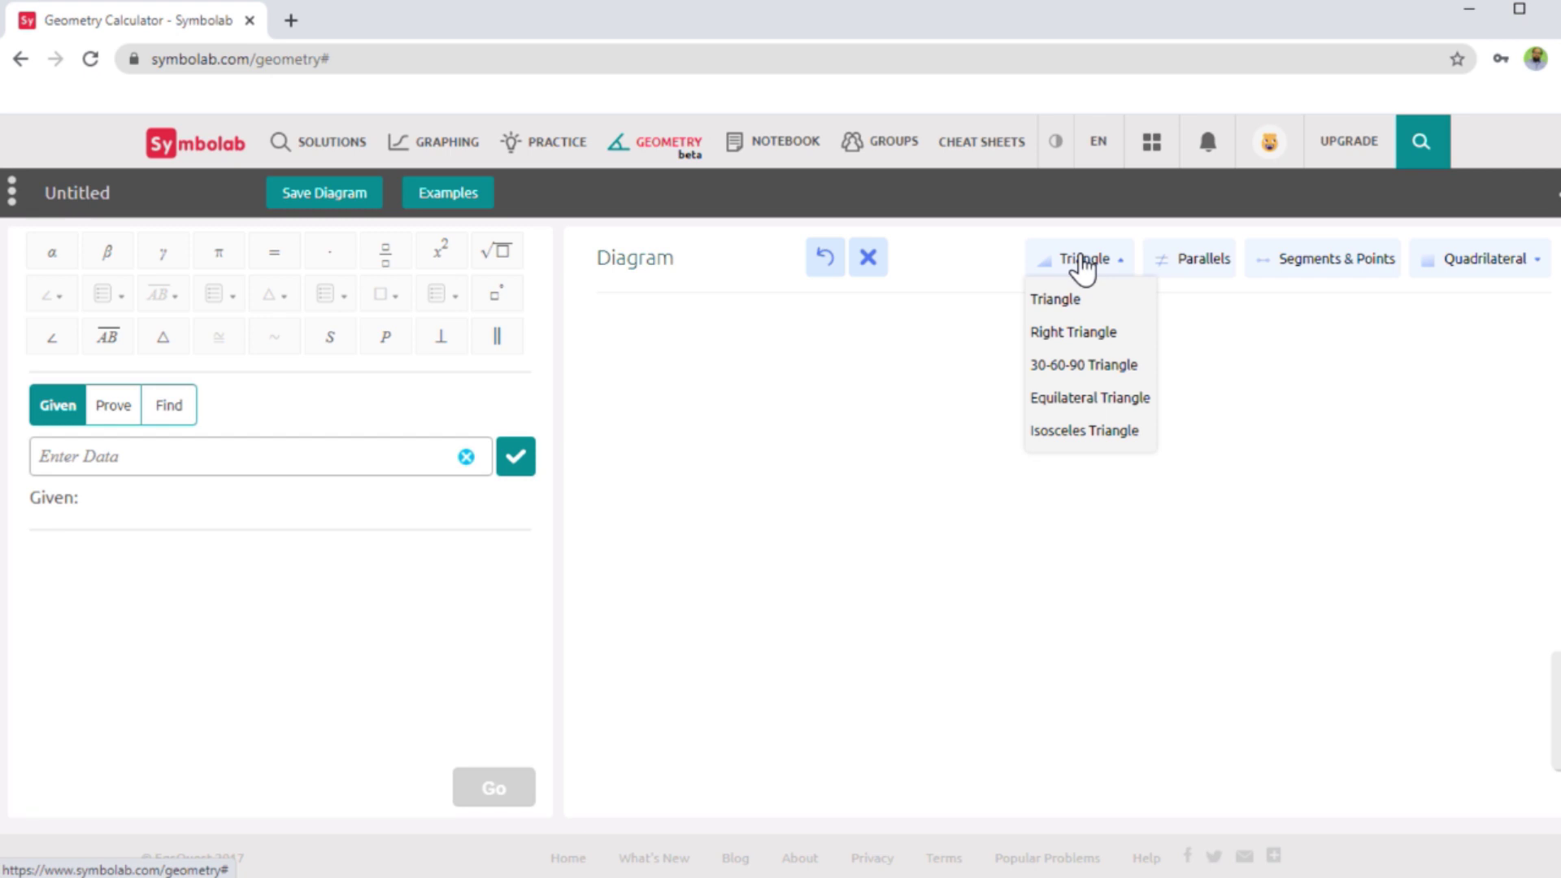
left_click(1065, 299)
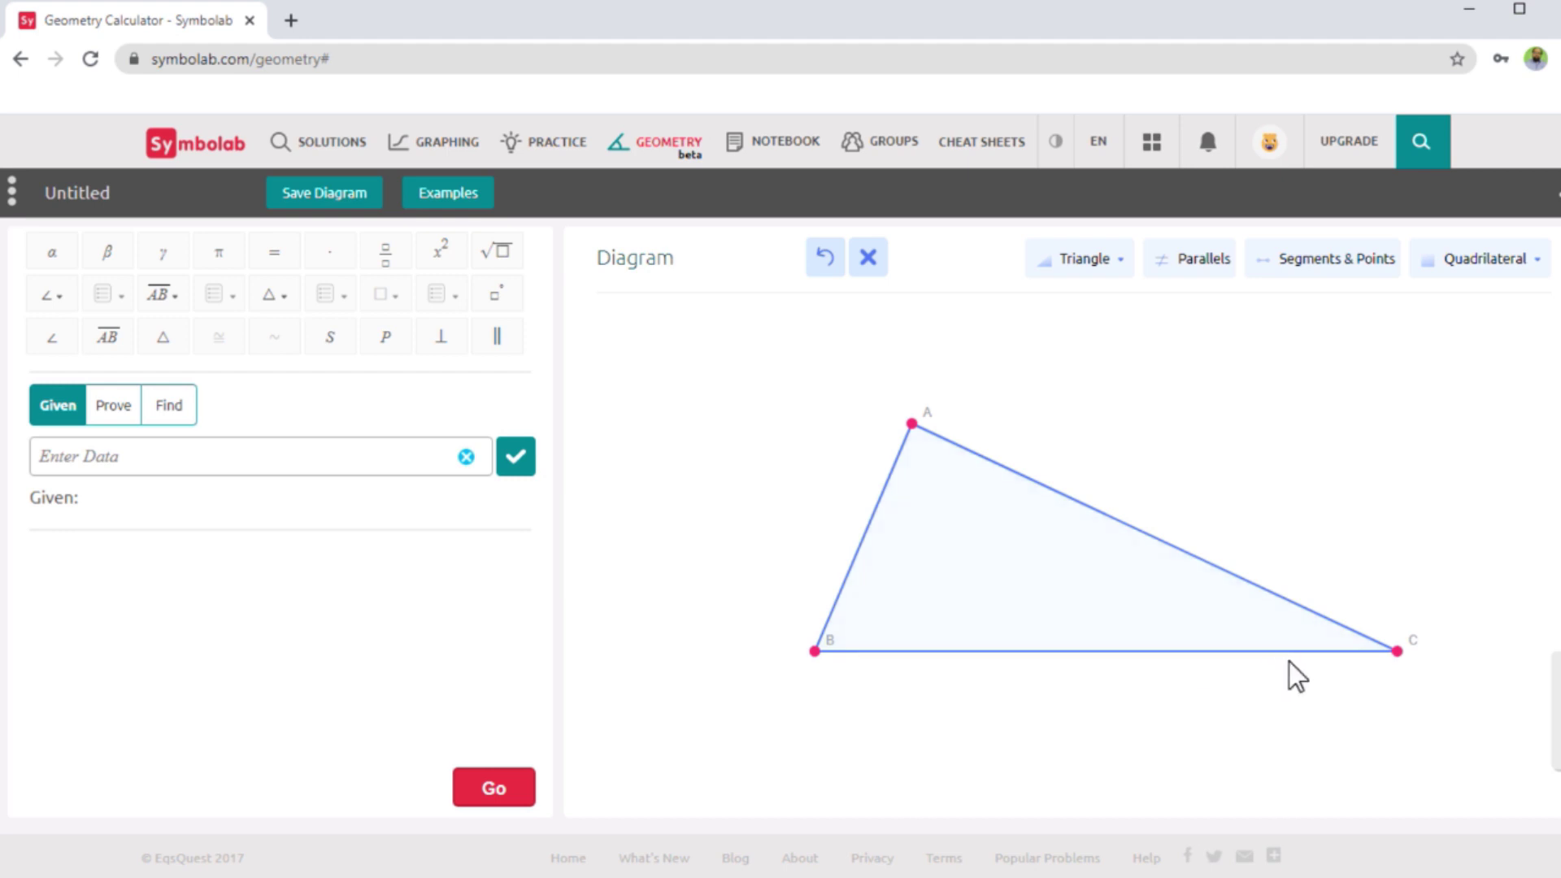
left_click(113, 462)
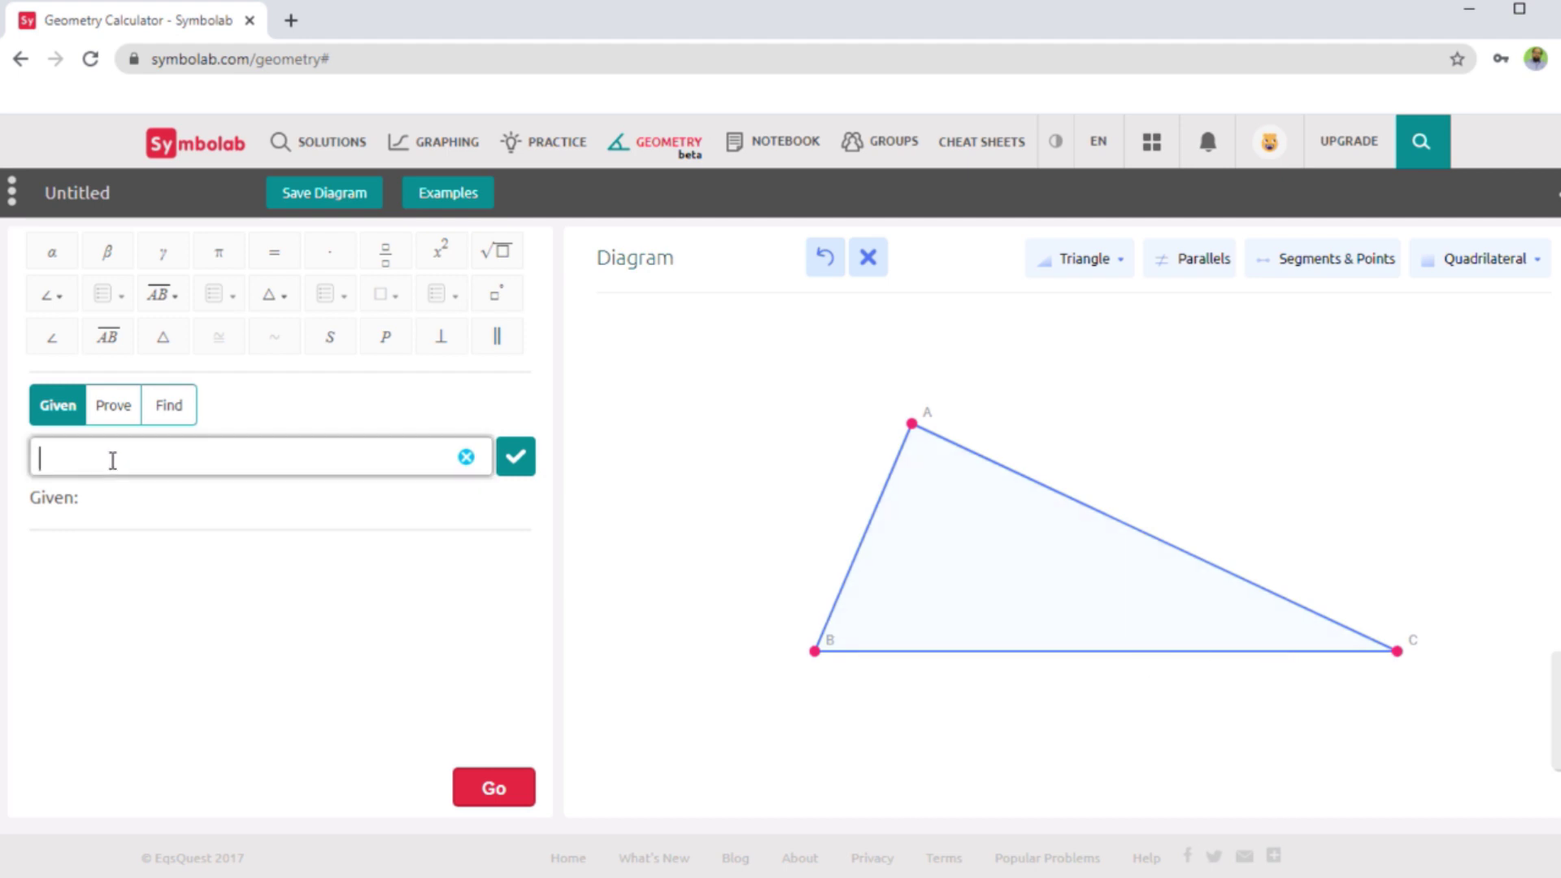
type("AB = 5")
left_click(520, 468)
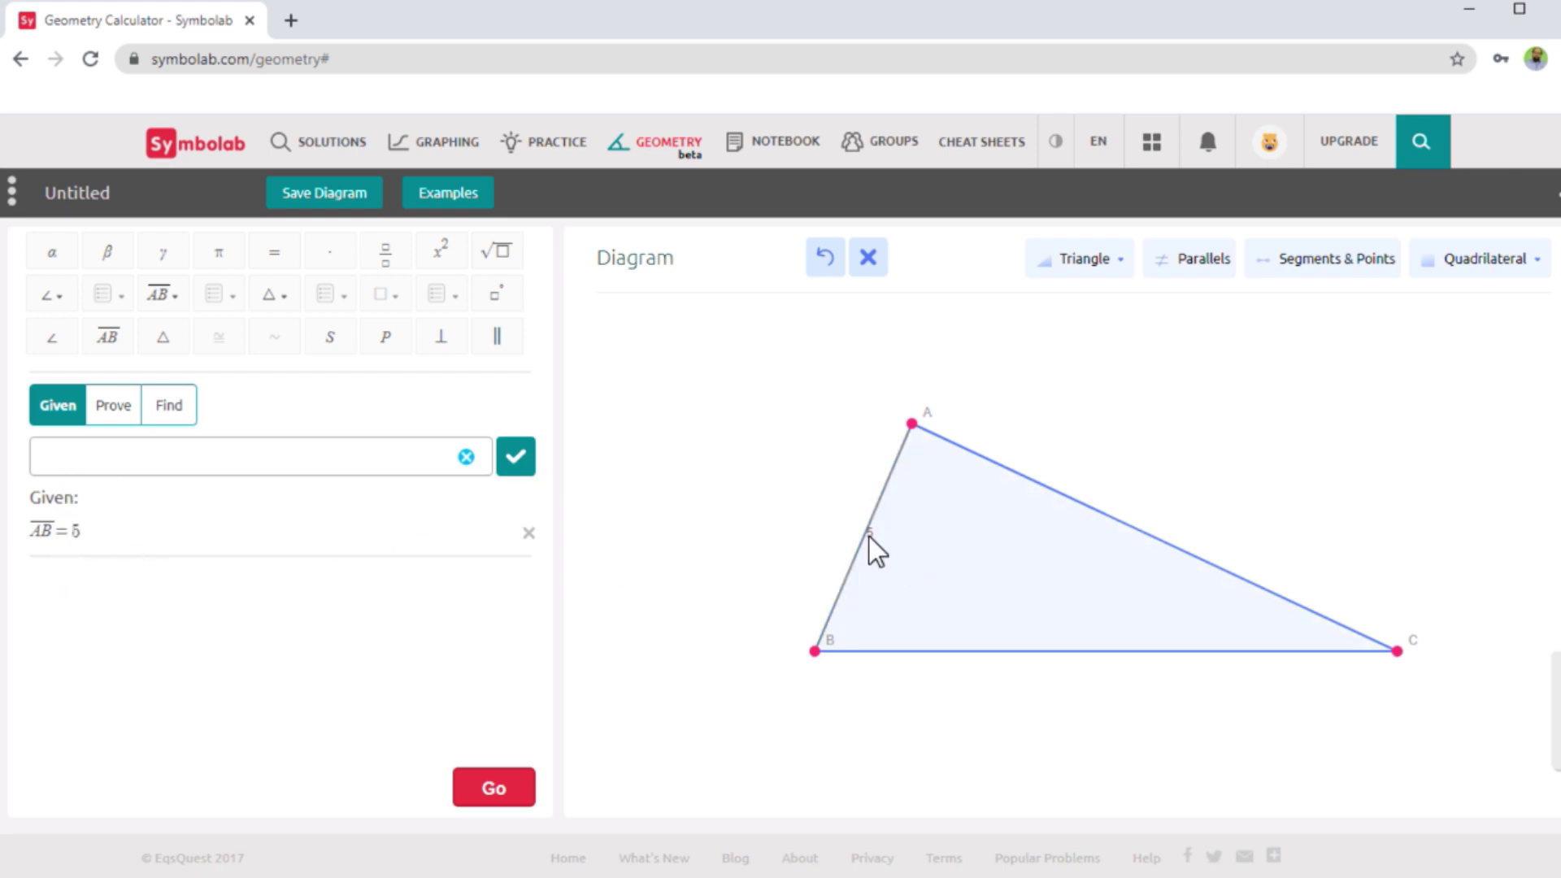
left_click(350, 461)
type("AC")
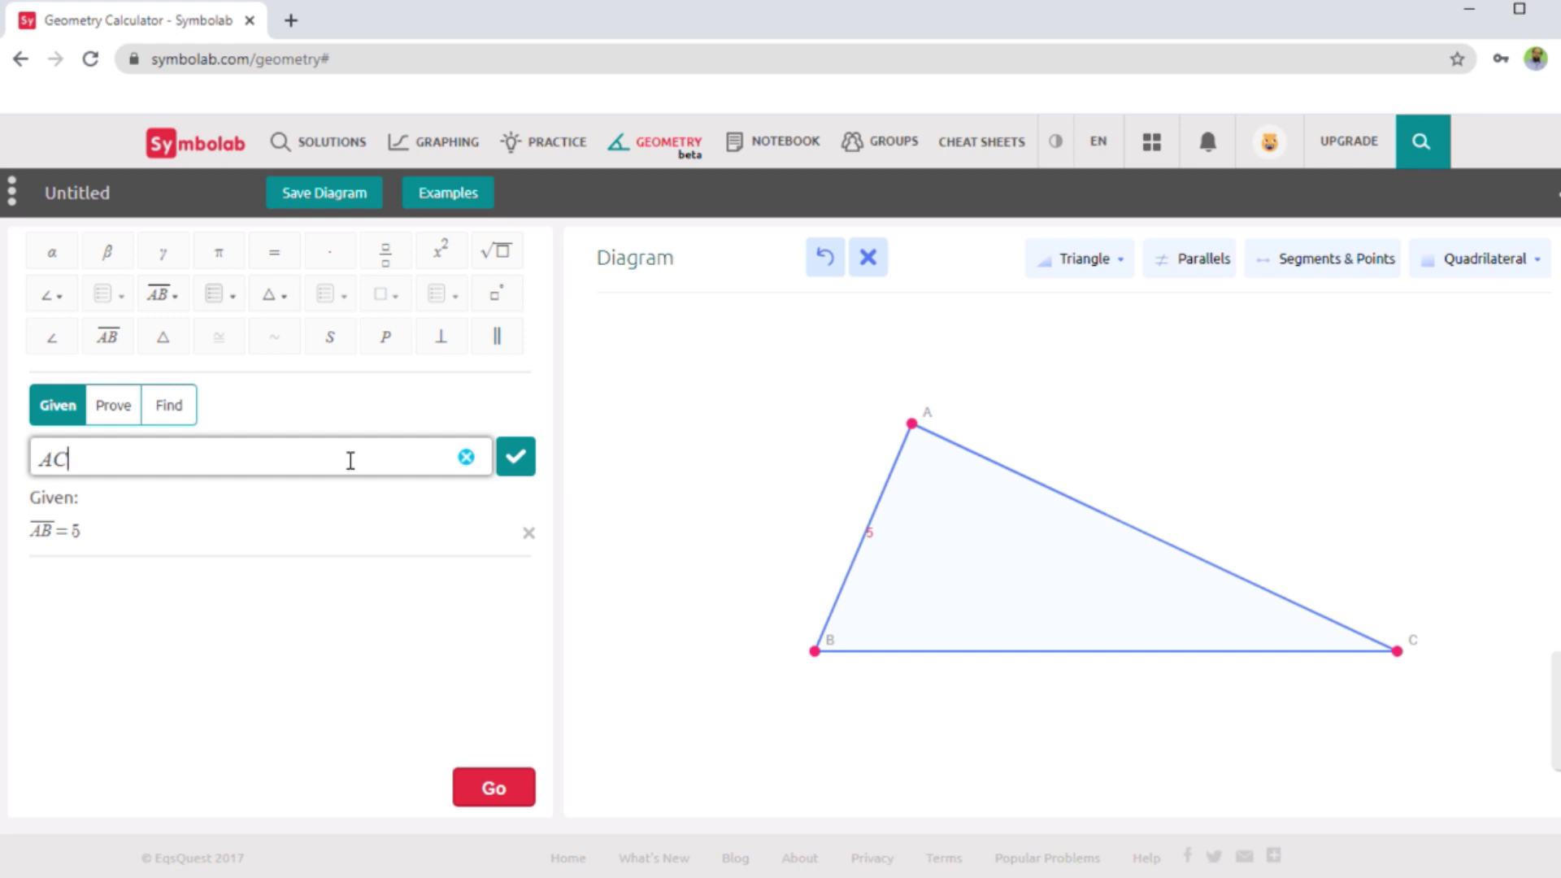
type("=9")
key("Return")
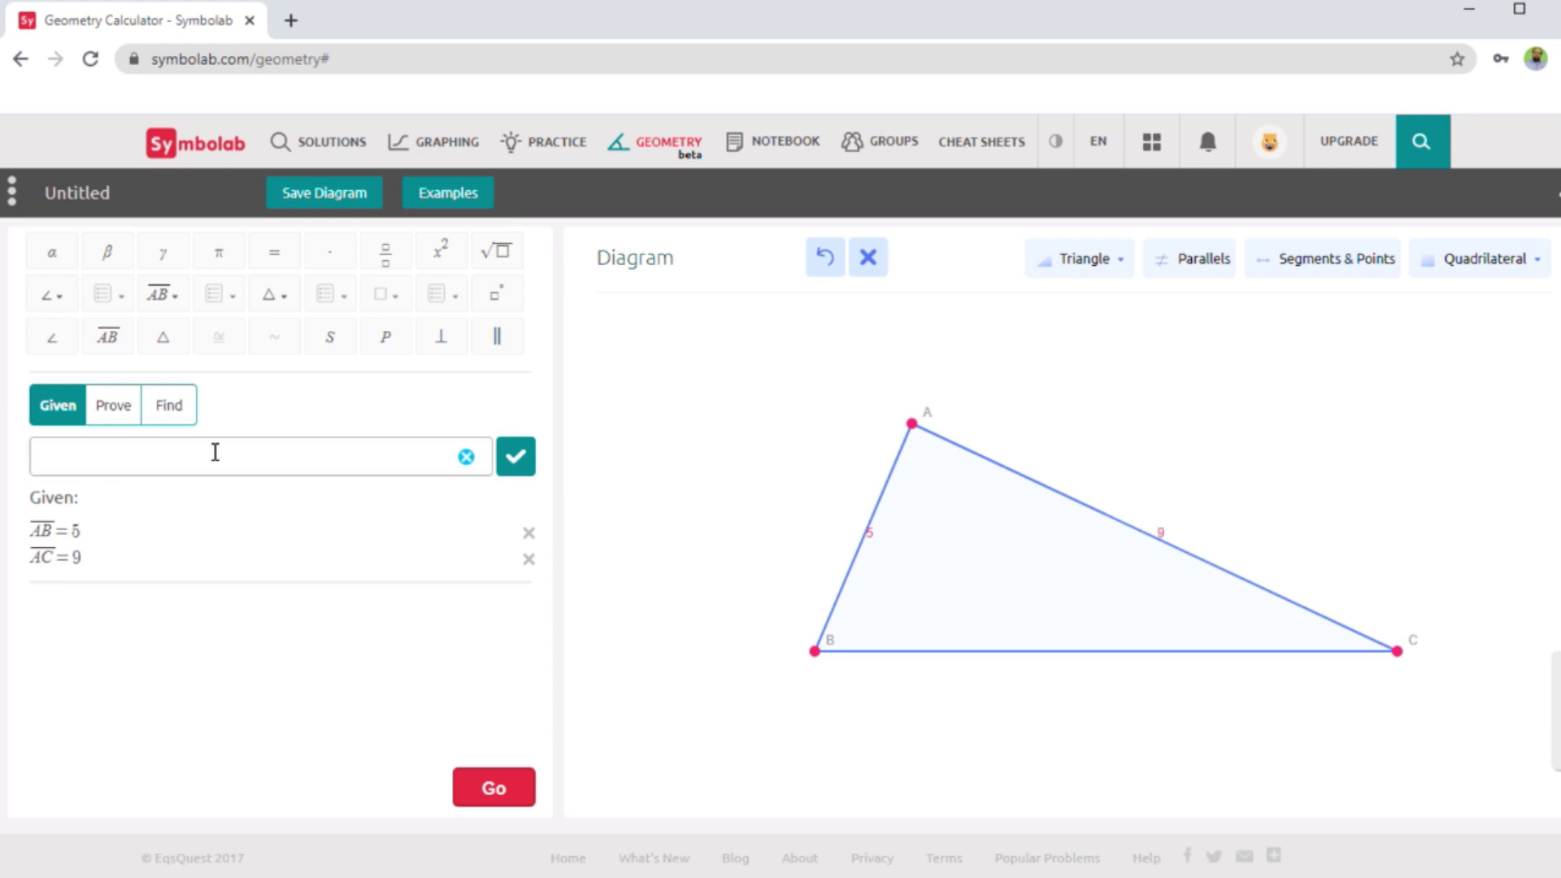
type("BC = ")
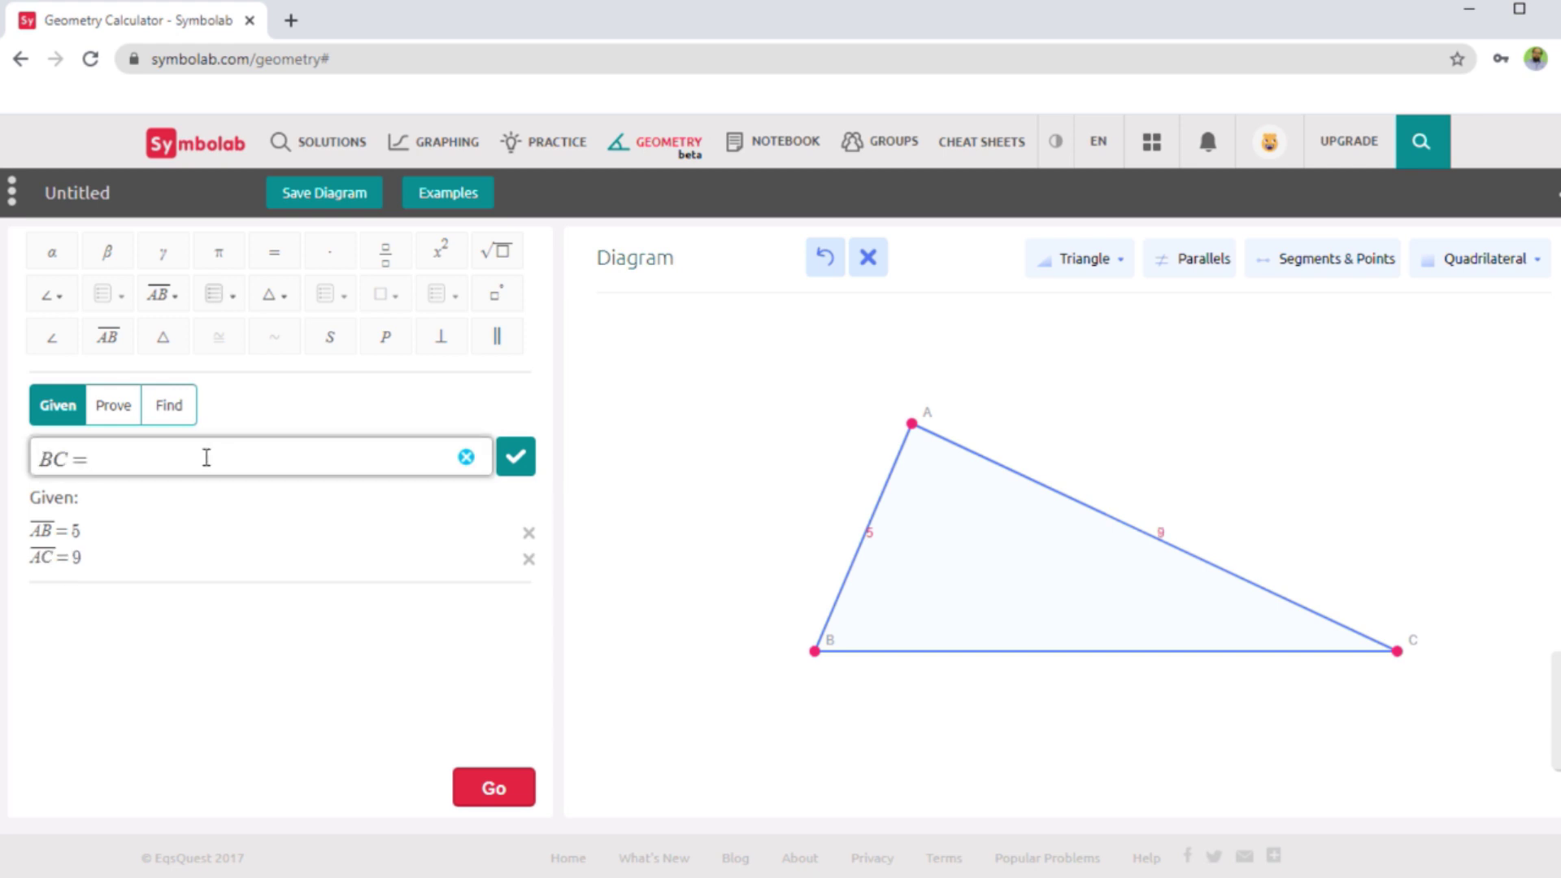
type("8")
key("Return")
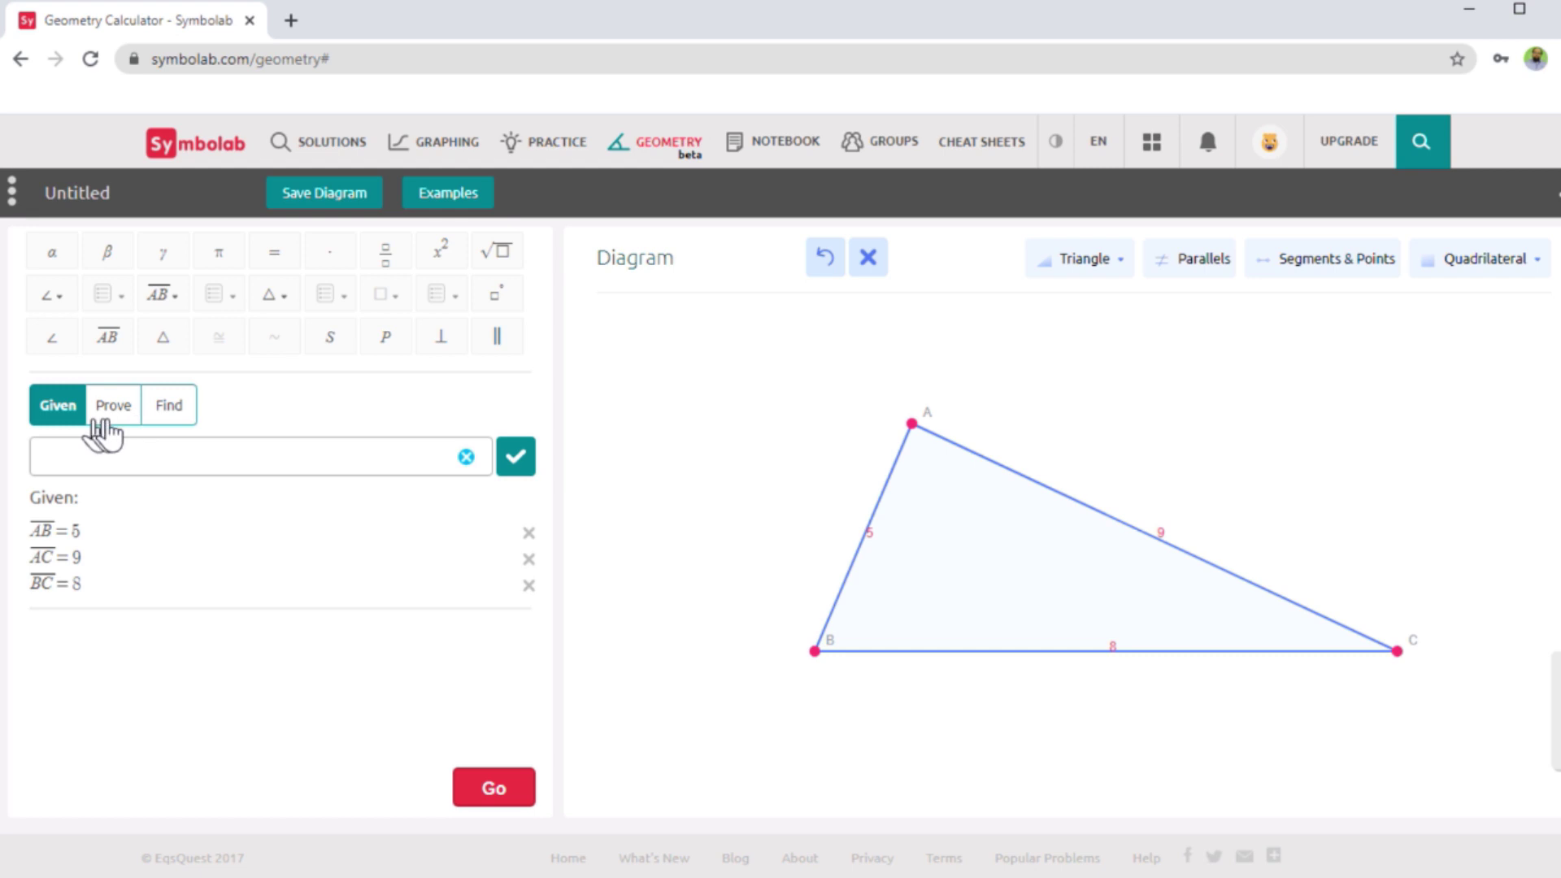
left_click(168, 406)
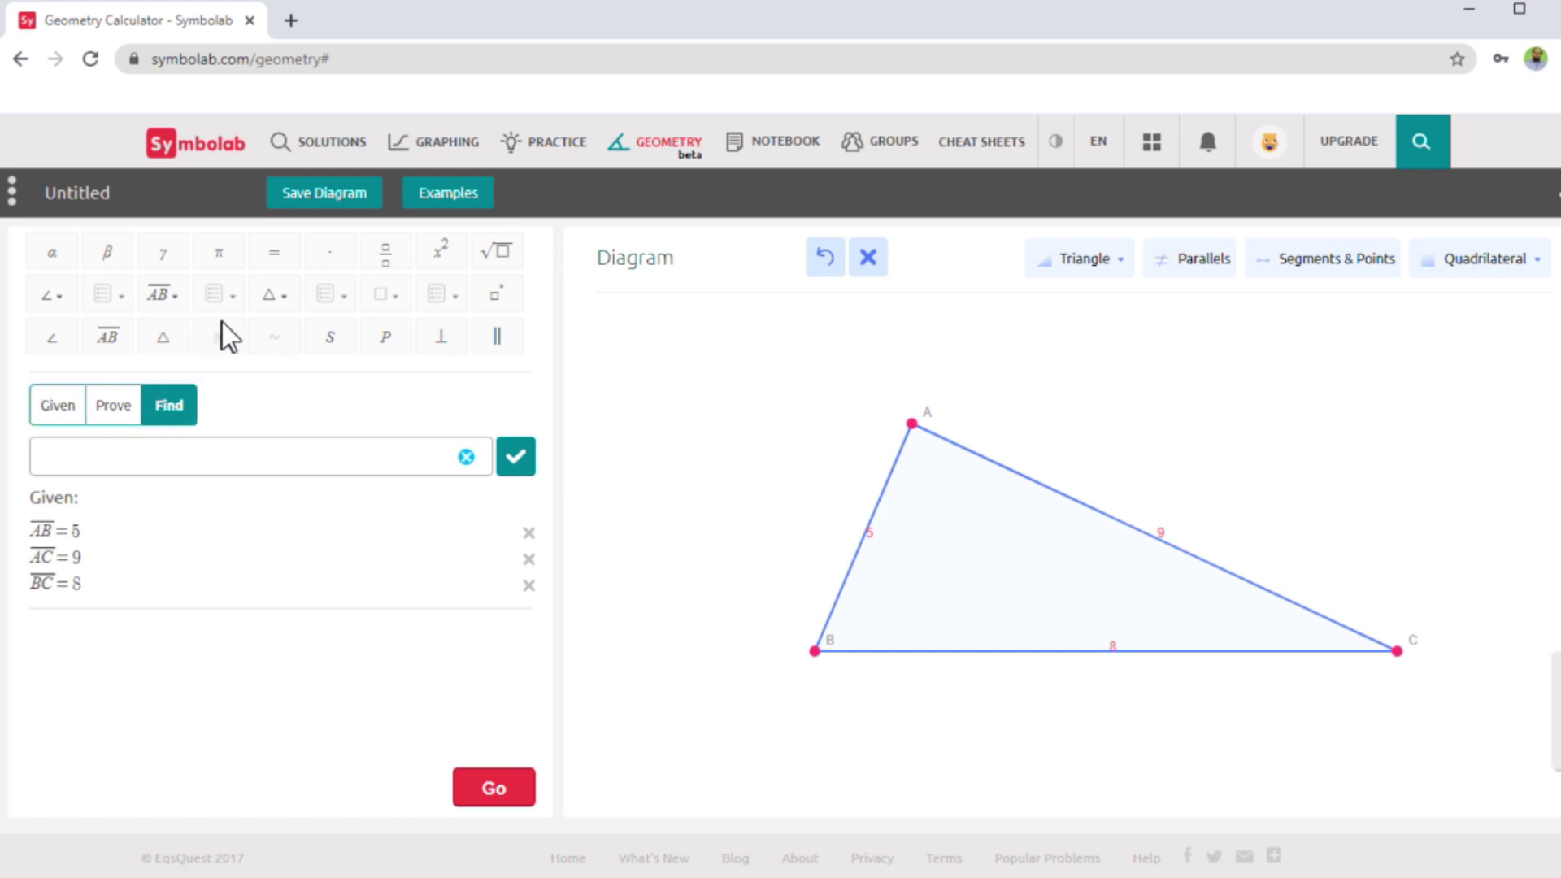
Set ∠ABC as the unknown in the geometry solver and solve, getting about 84.26°
left_click(51, 300)
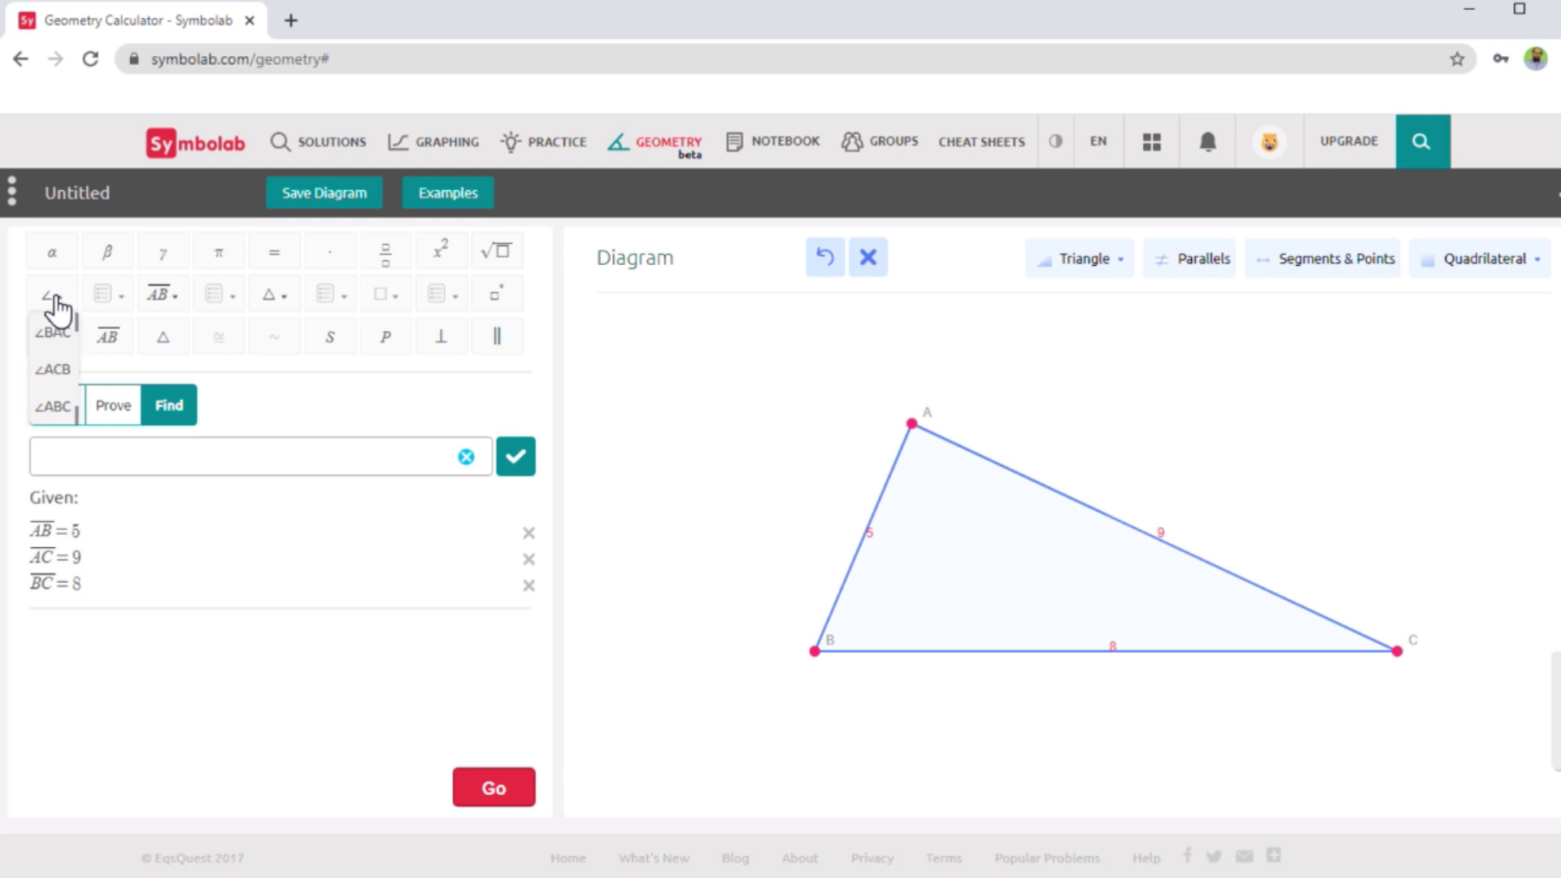
left_click(52, 407)
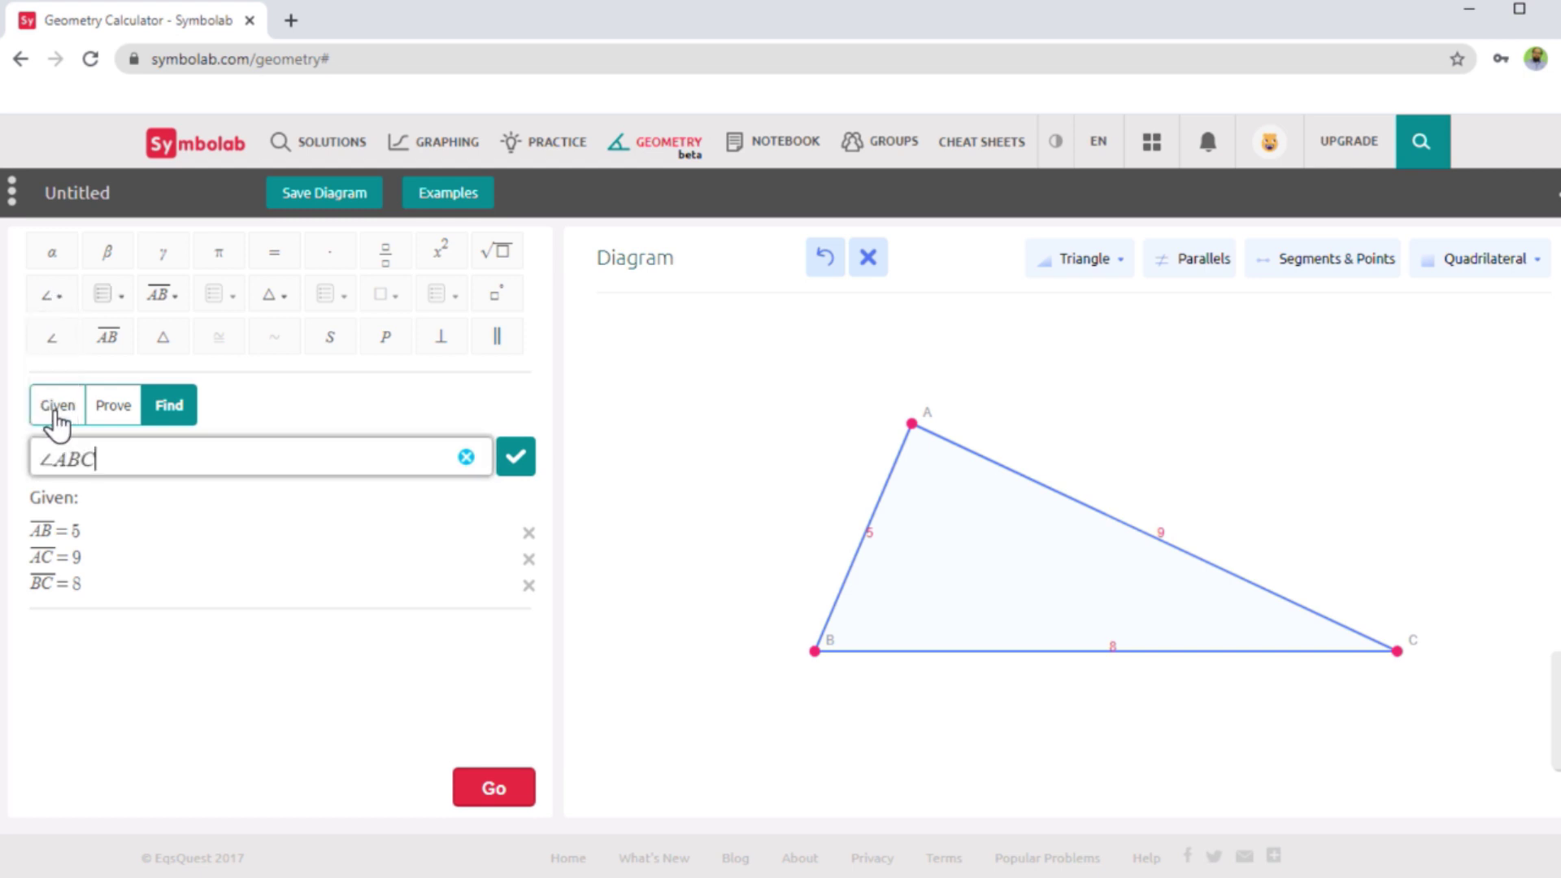
left_click(511, 474)
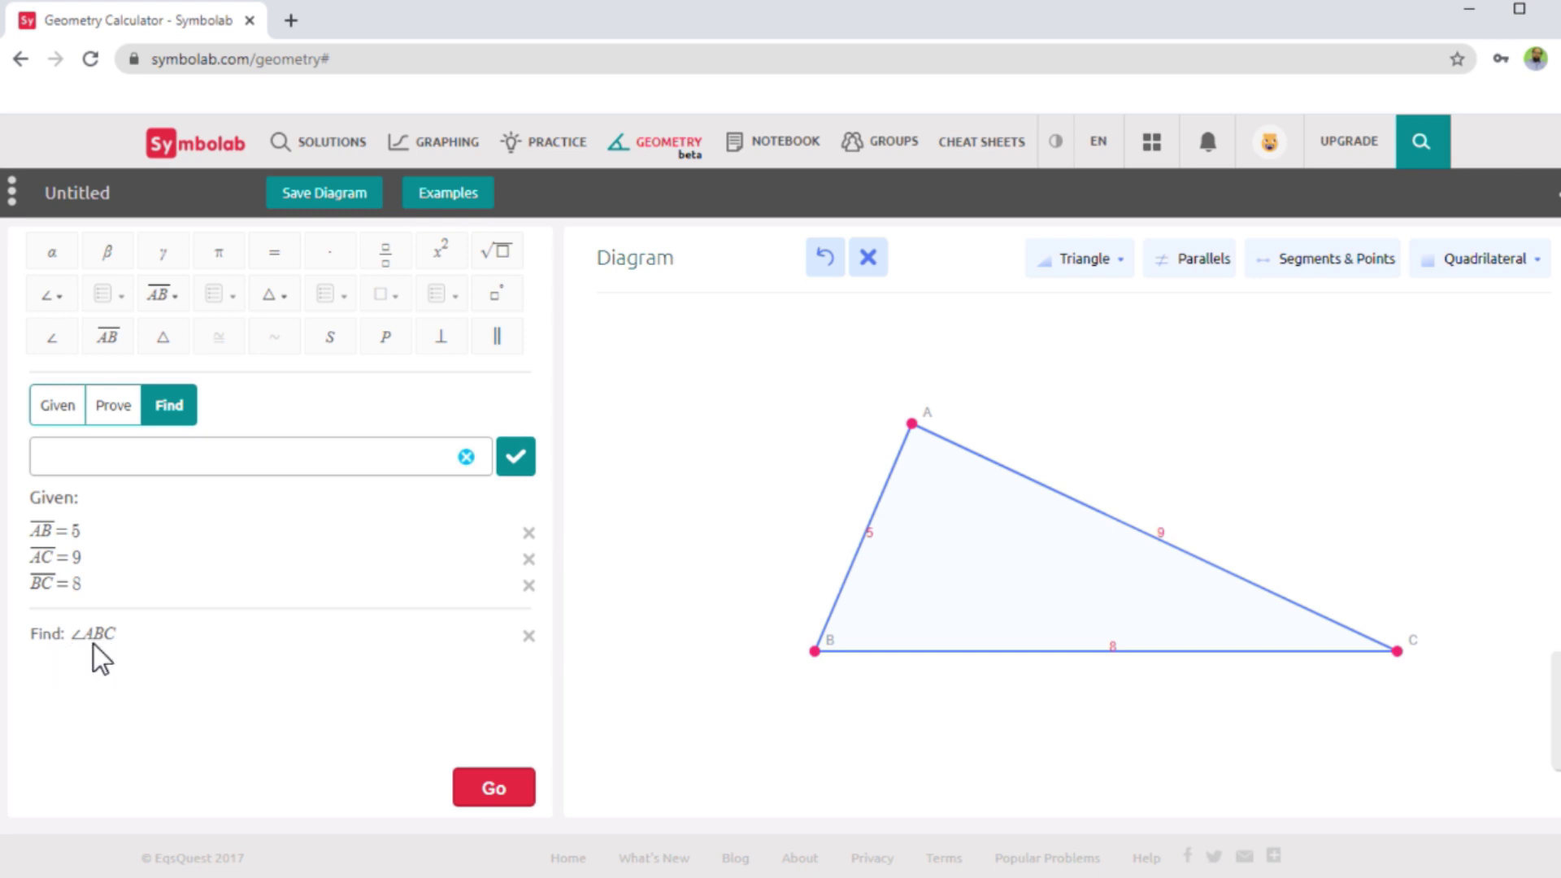
left_click(500, 795)
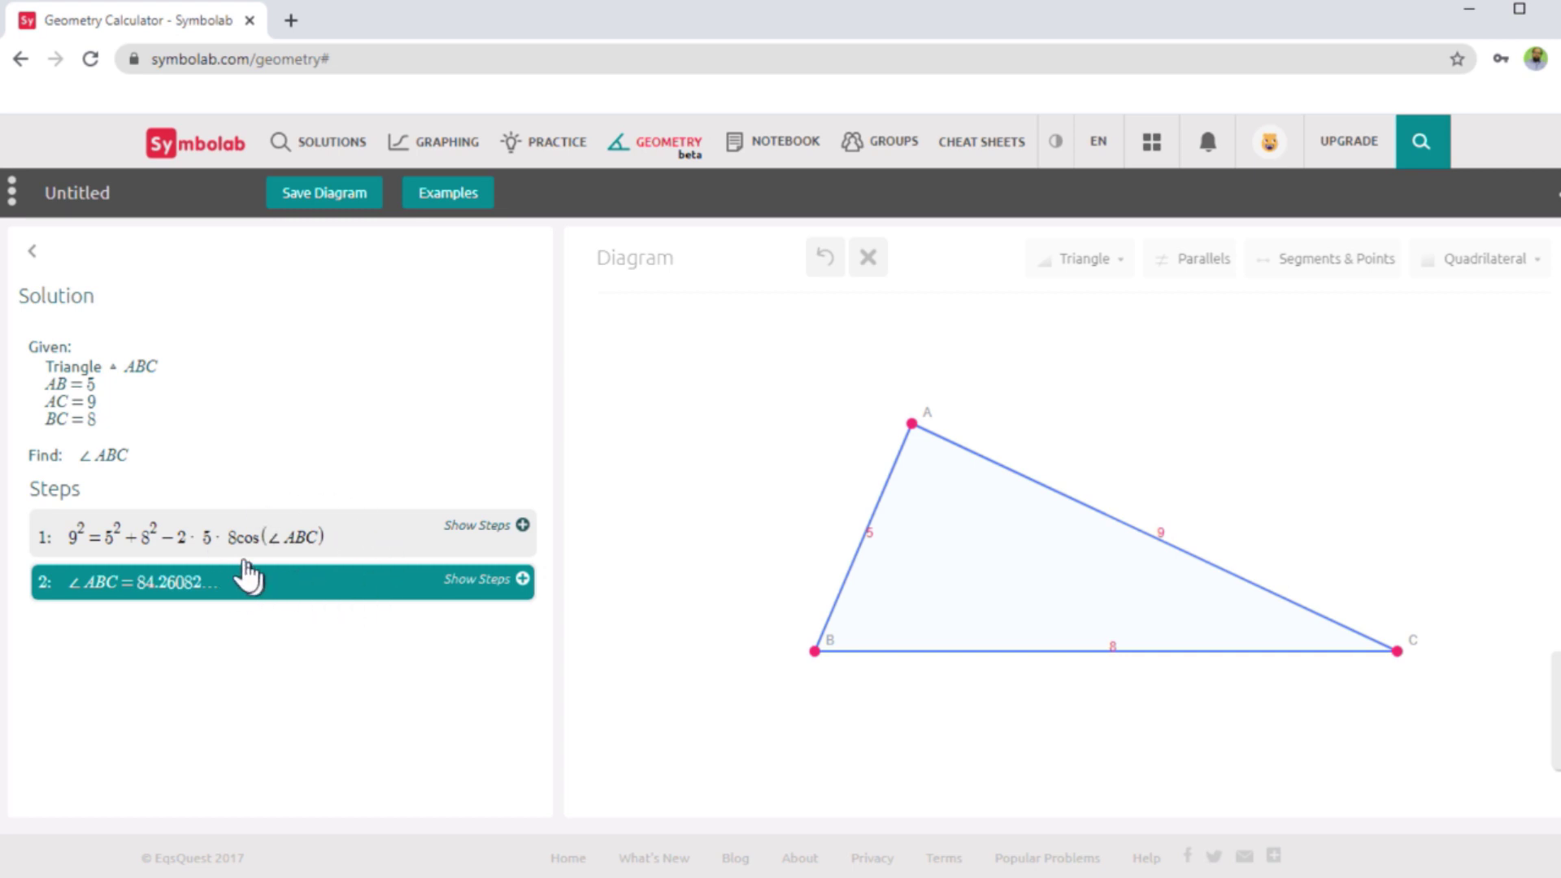
Expand and read the law-of-cosines working for step 1, then go to the Factors & Primes practice
left_click(478, 527)
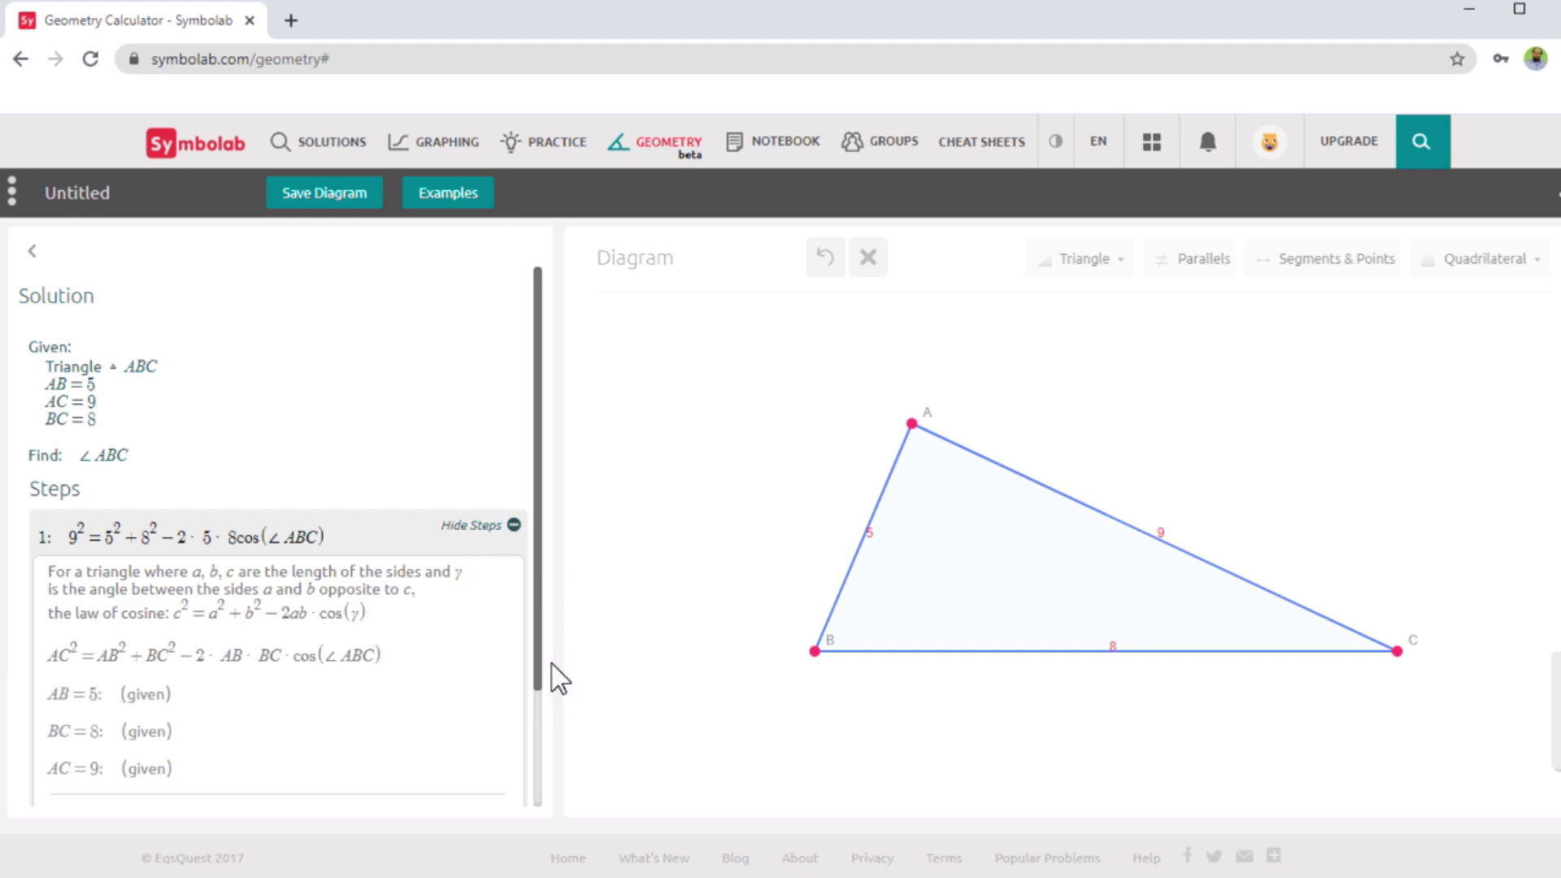
left_click_drag(538, 645, 543, 753)
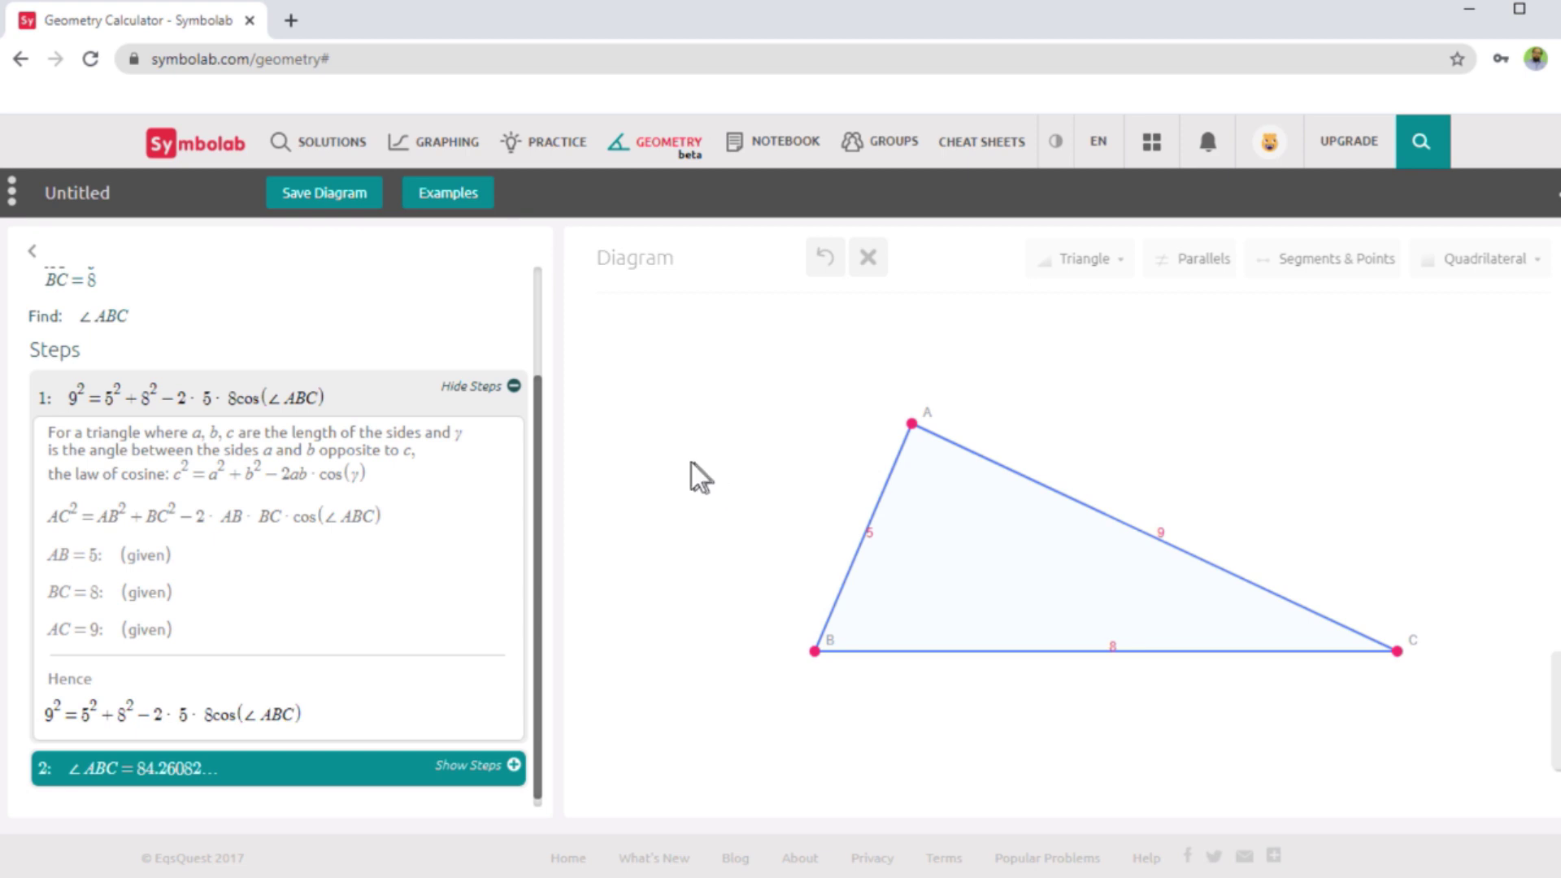
left_click_drag(537, 425, 538, 319)
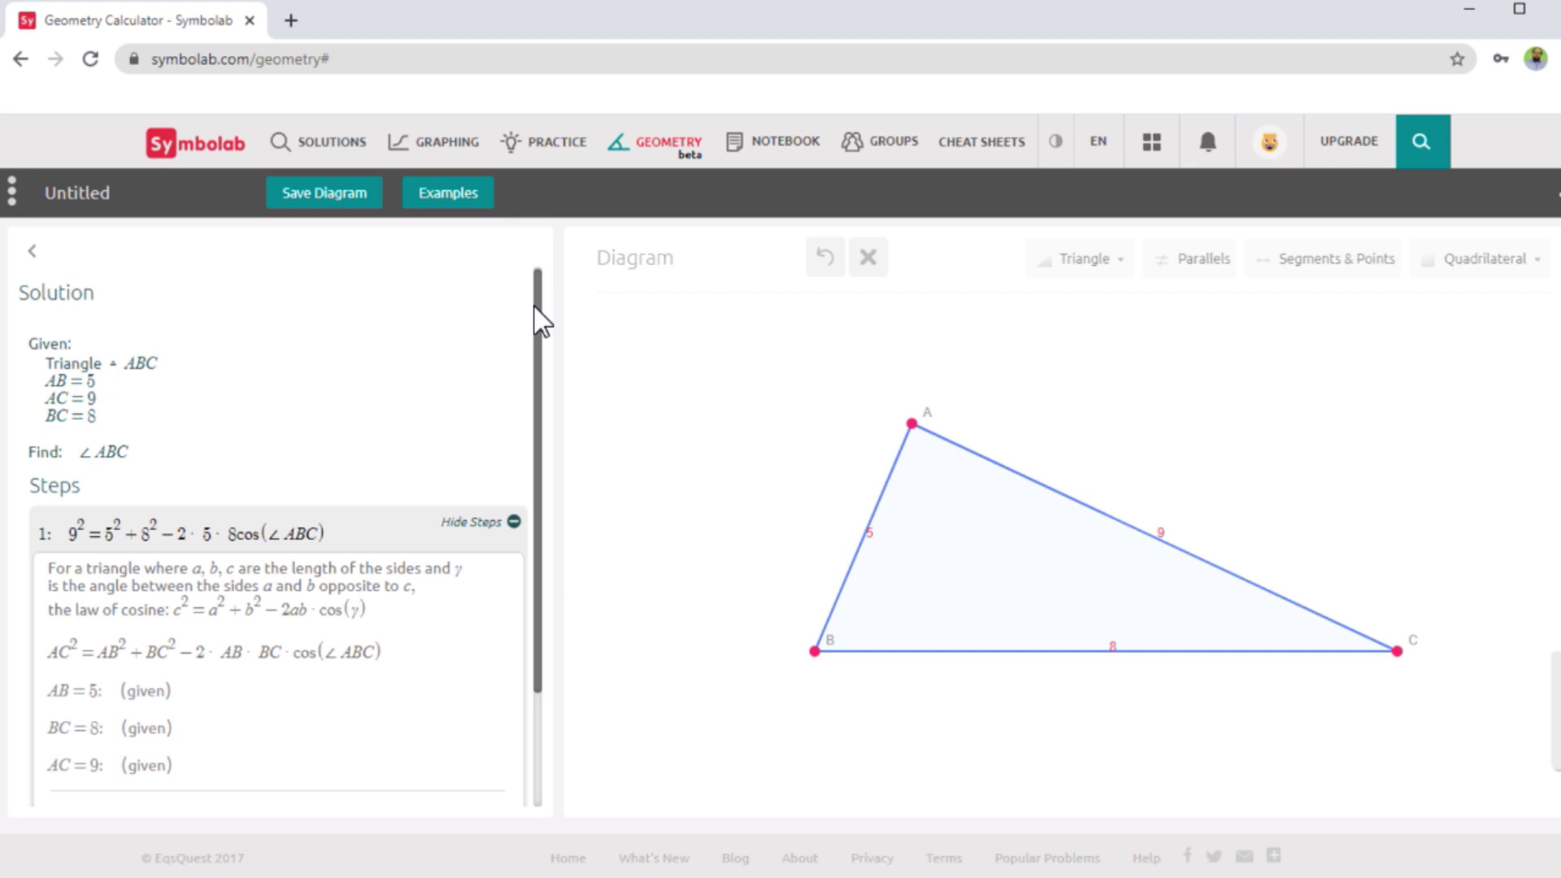
mouse_move(538, 321)
left_mouse_down()
mouse_move(538, 488)
mouse_move(539, 331)
left_mouse_up()
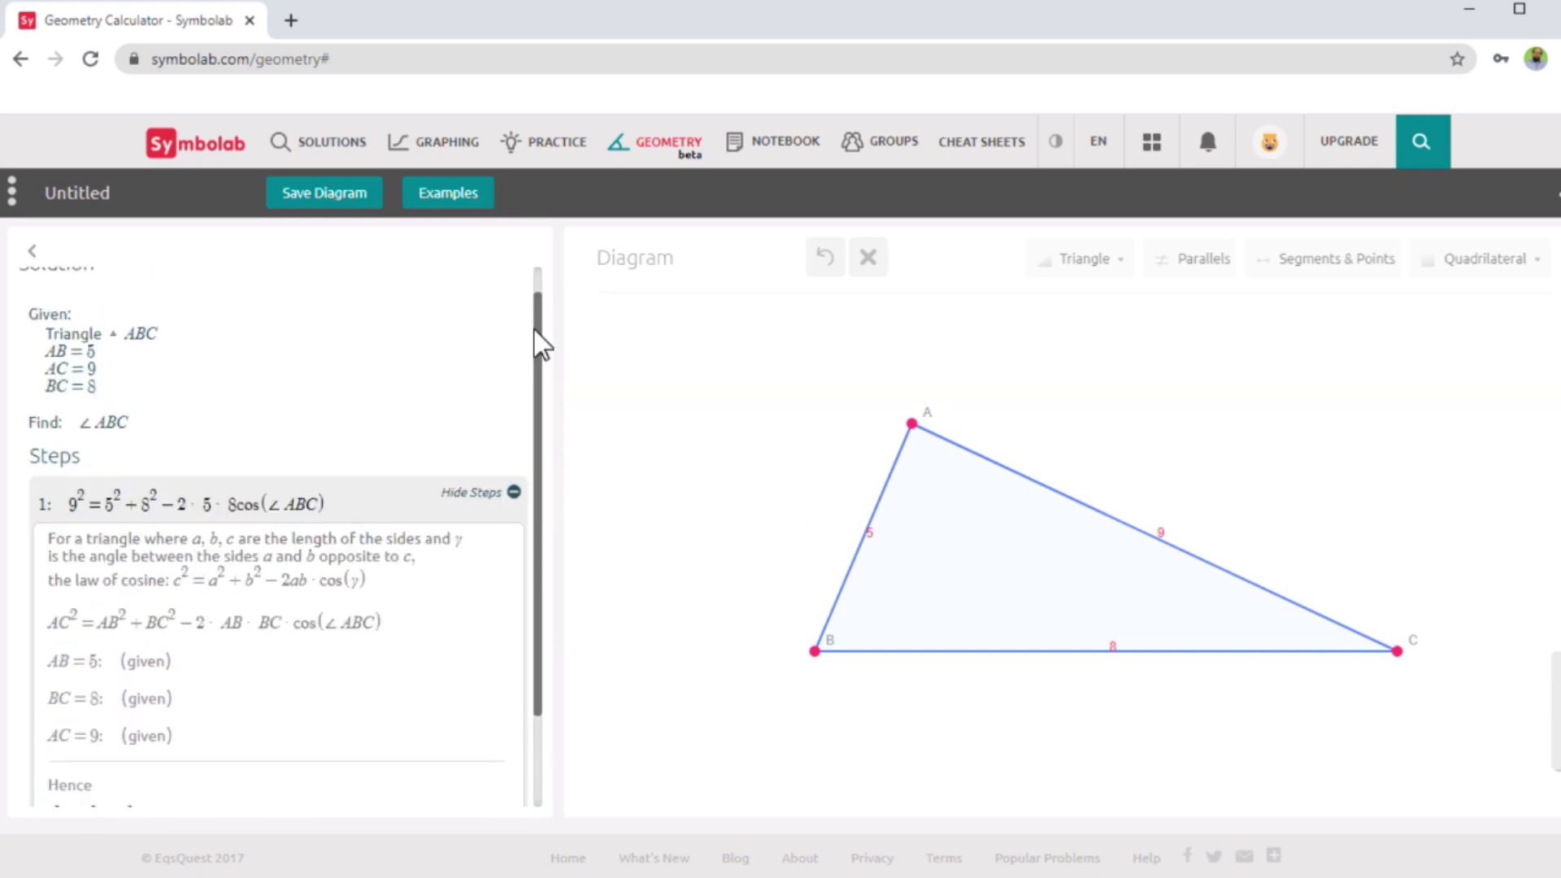
left_click(548, 149)
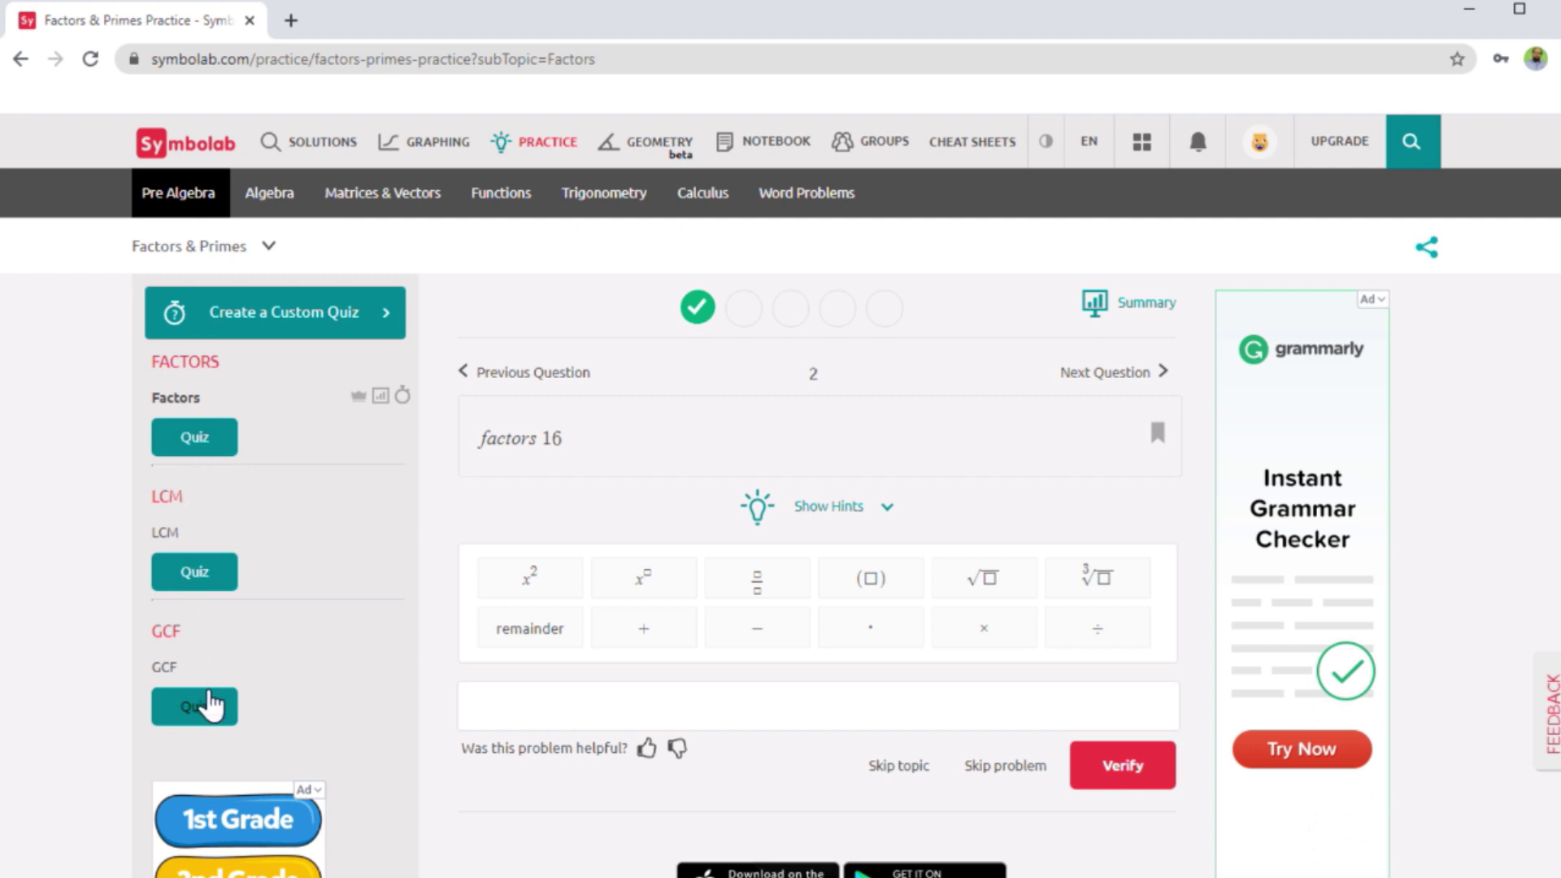
Open Symbolab's Graphing Calculator and start a squared term in the first function line
left_click(443, 148)
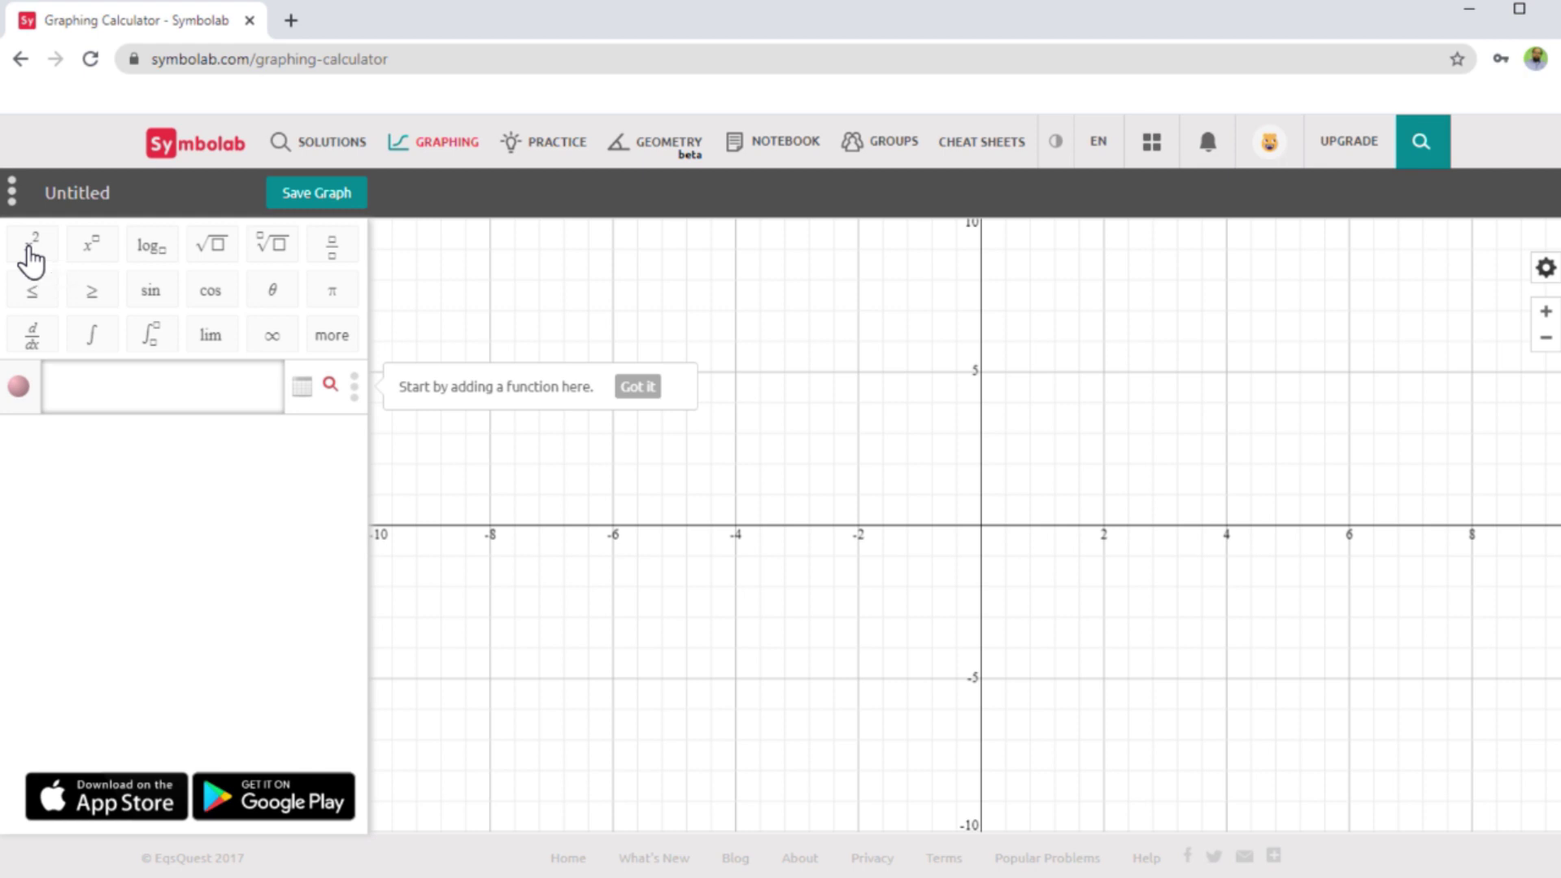
left_click(31, 252)
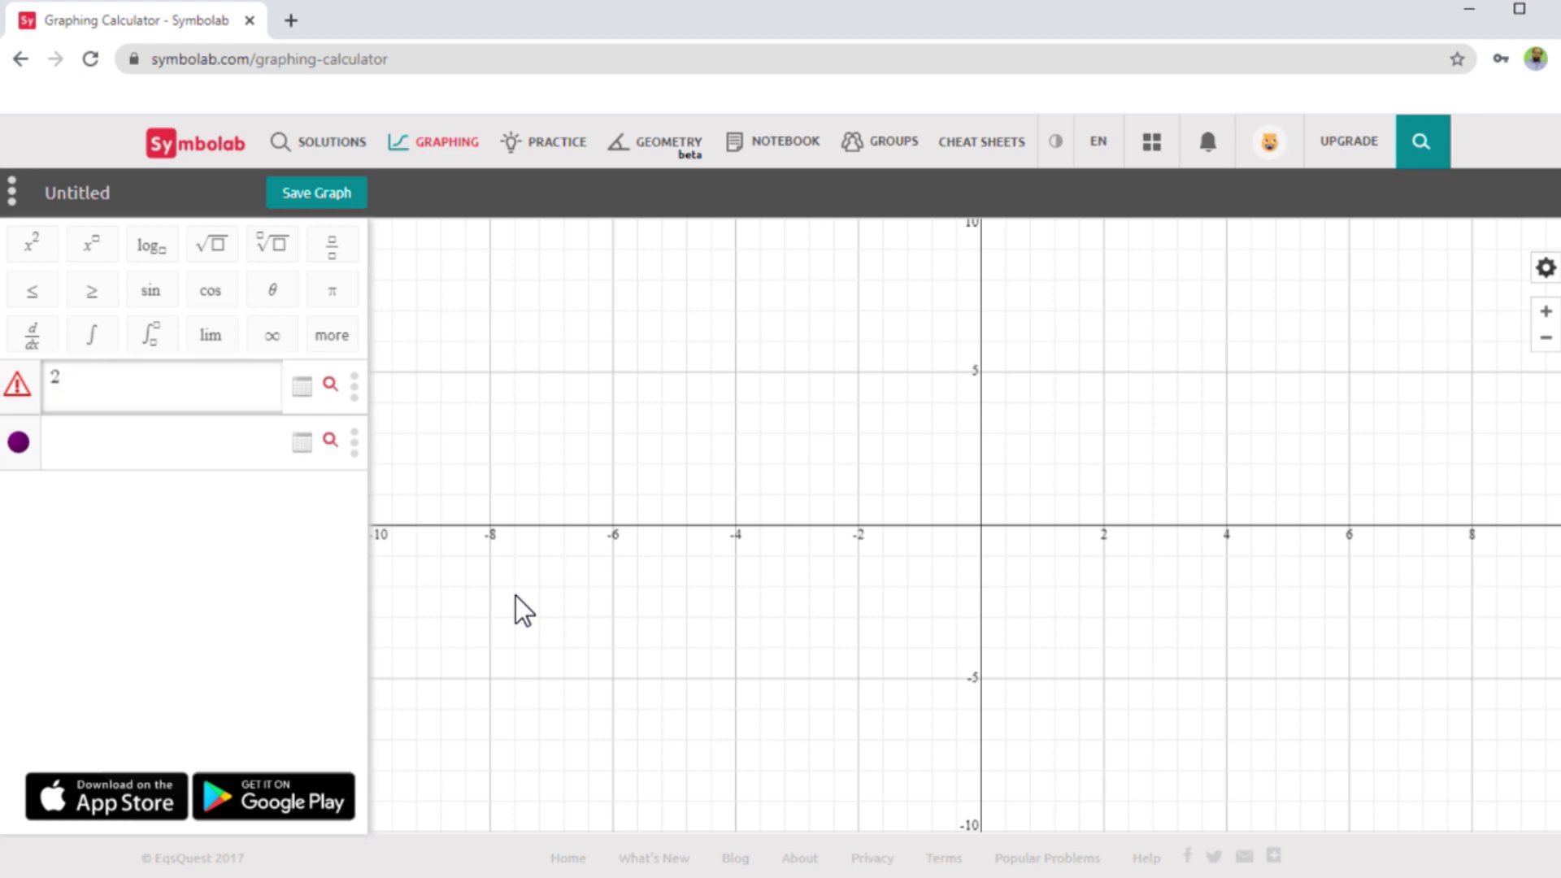
Change the first function from x² to x³ so a cubic curve is plotted
type("x^")
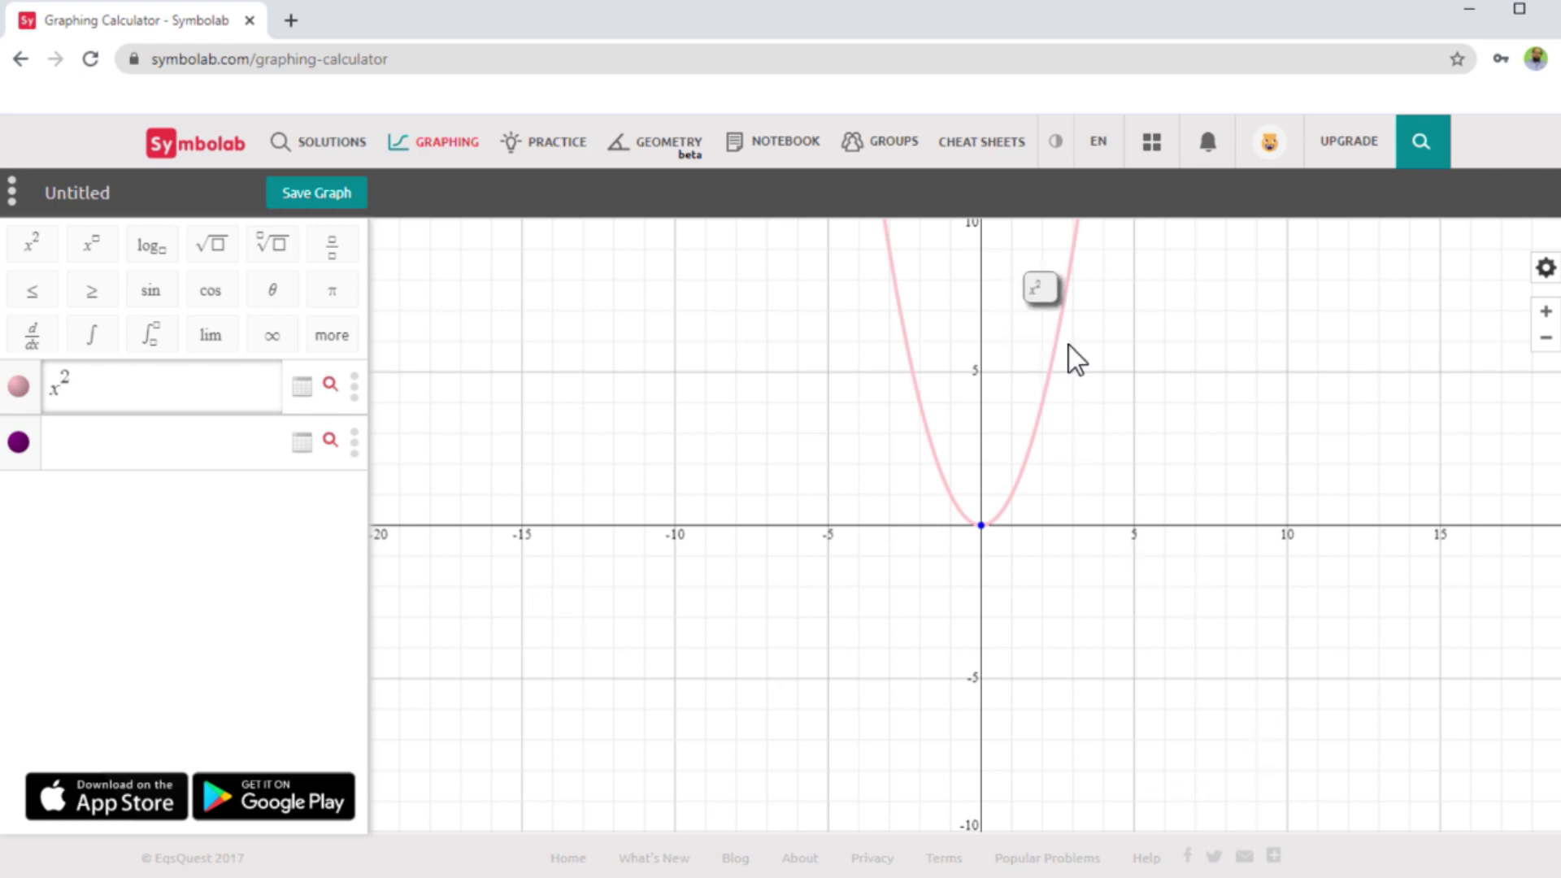
left_click(66, 377)
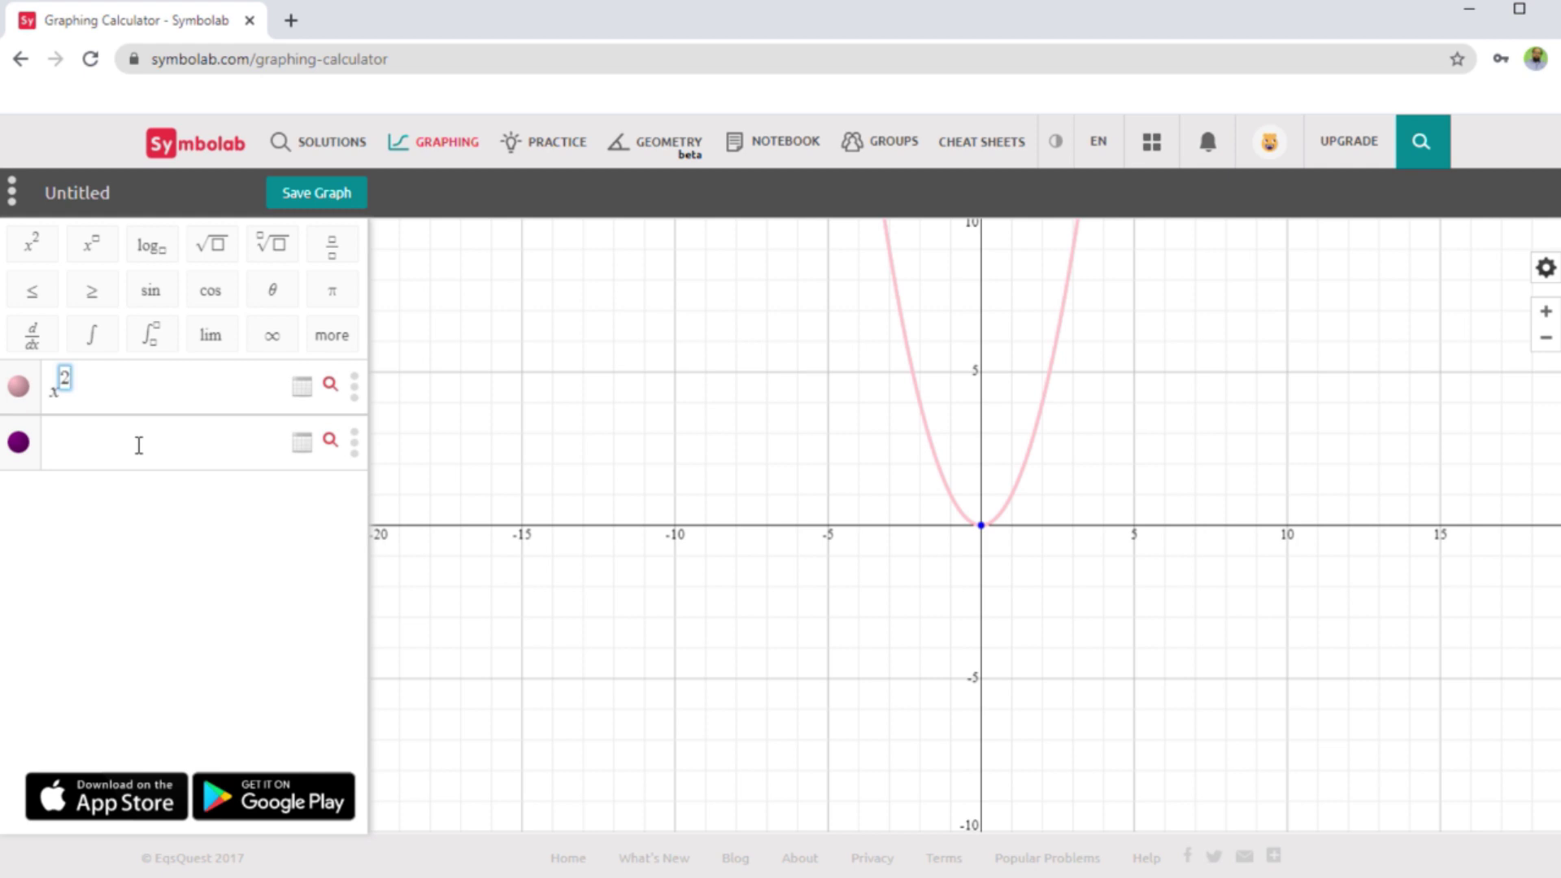
key("BackSpace")
type("3")
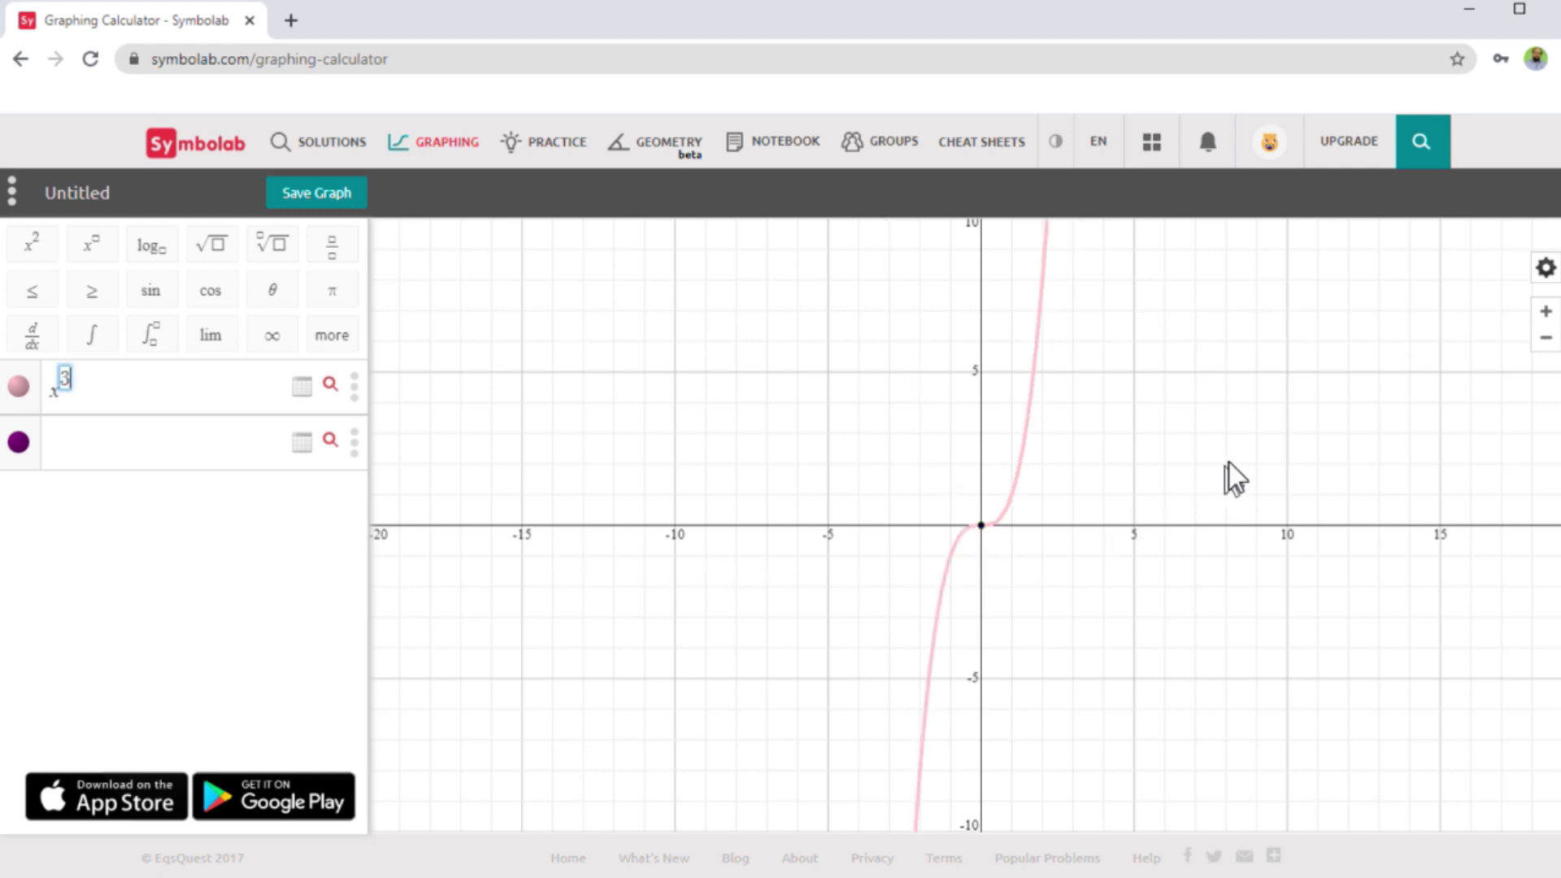
Check the graph axis settings, then head to the Solutions section
left_click(1546, 268)
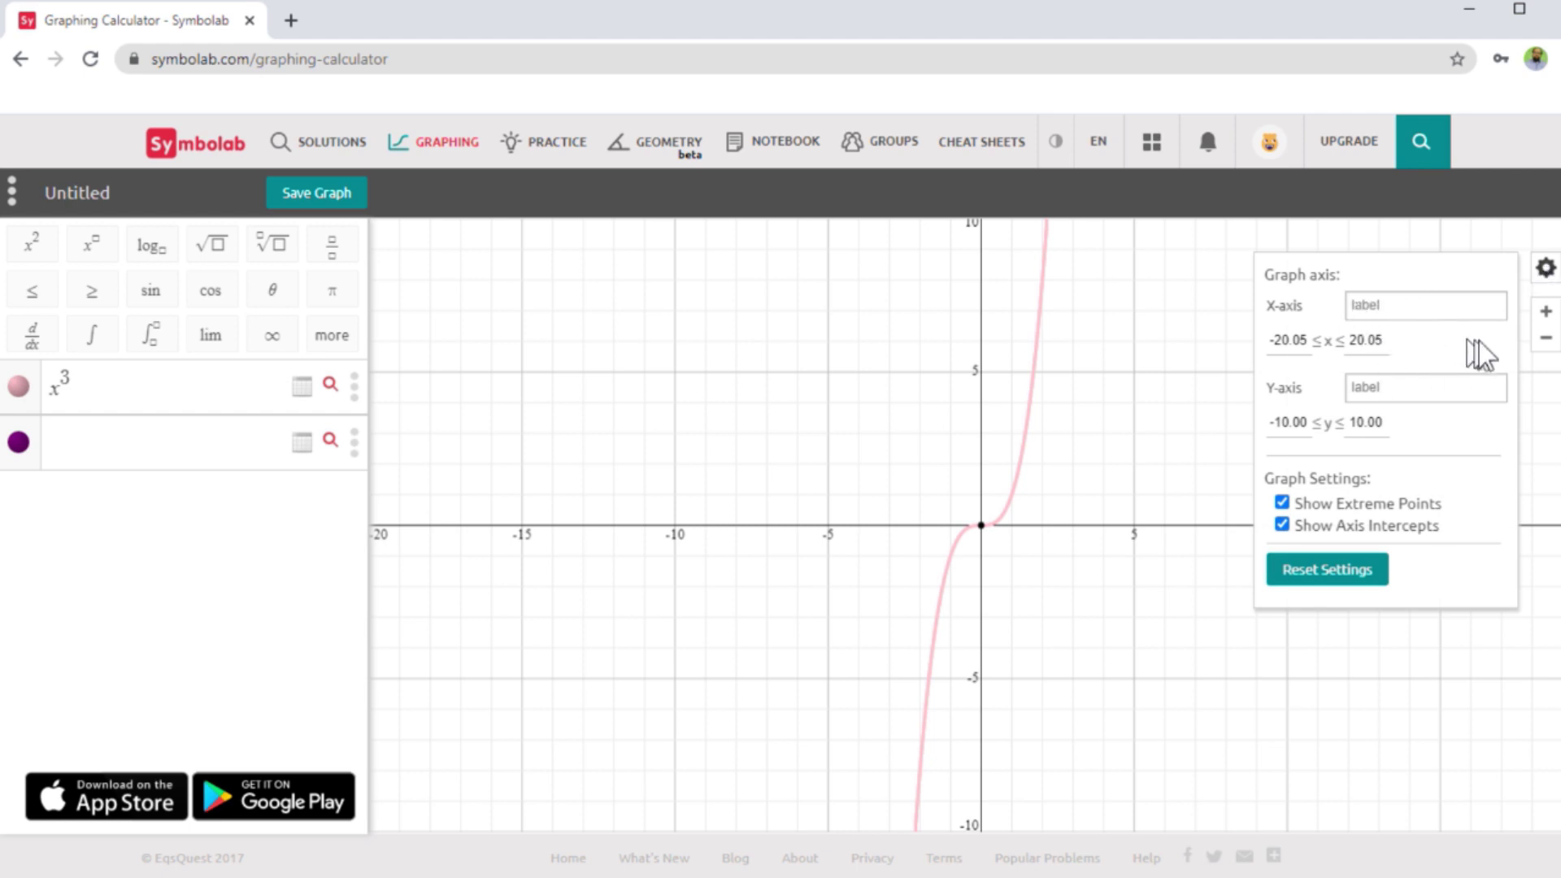
left_click(1546, 268)
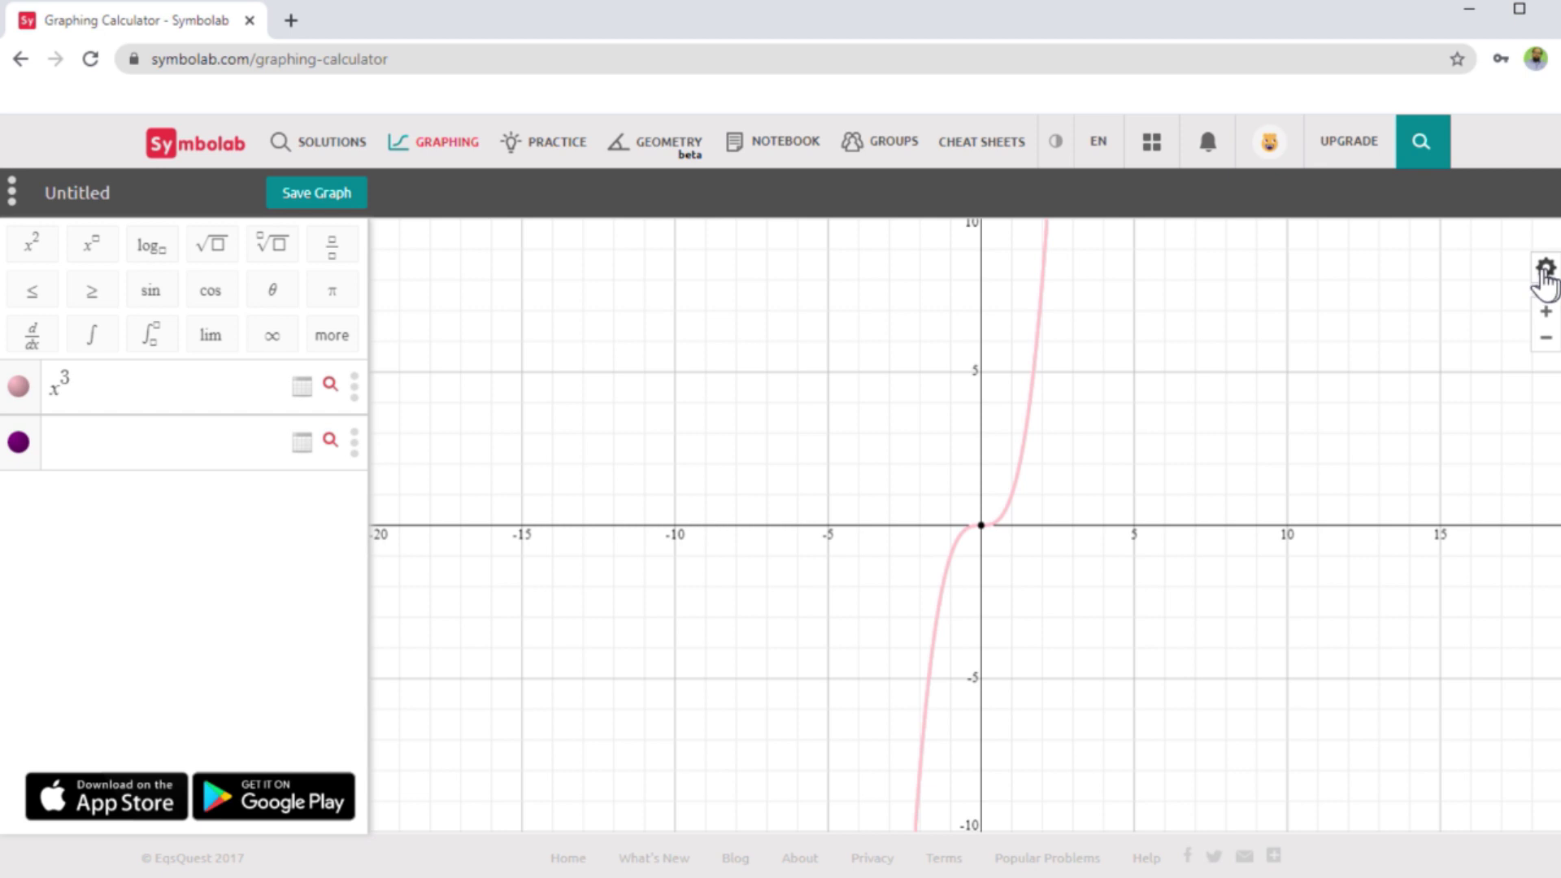
left_click(325, 148)
Leave the unsaved graph, browse the solver examples, and open the Calculus Calculator
left_click(909, 218)
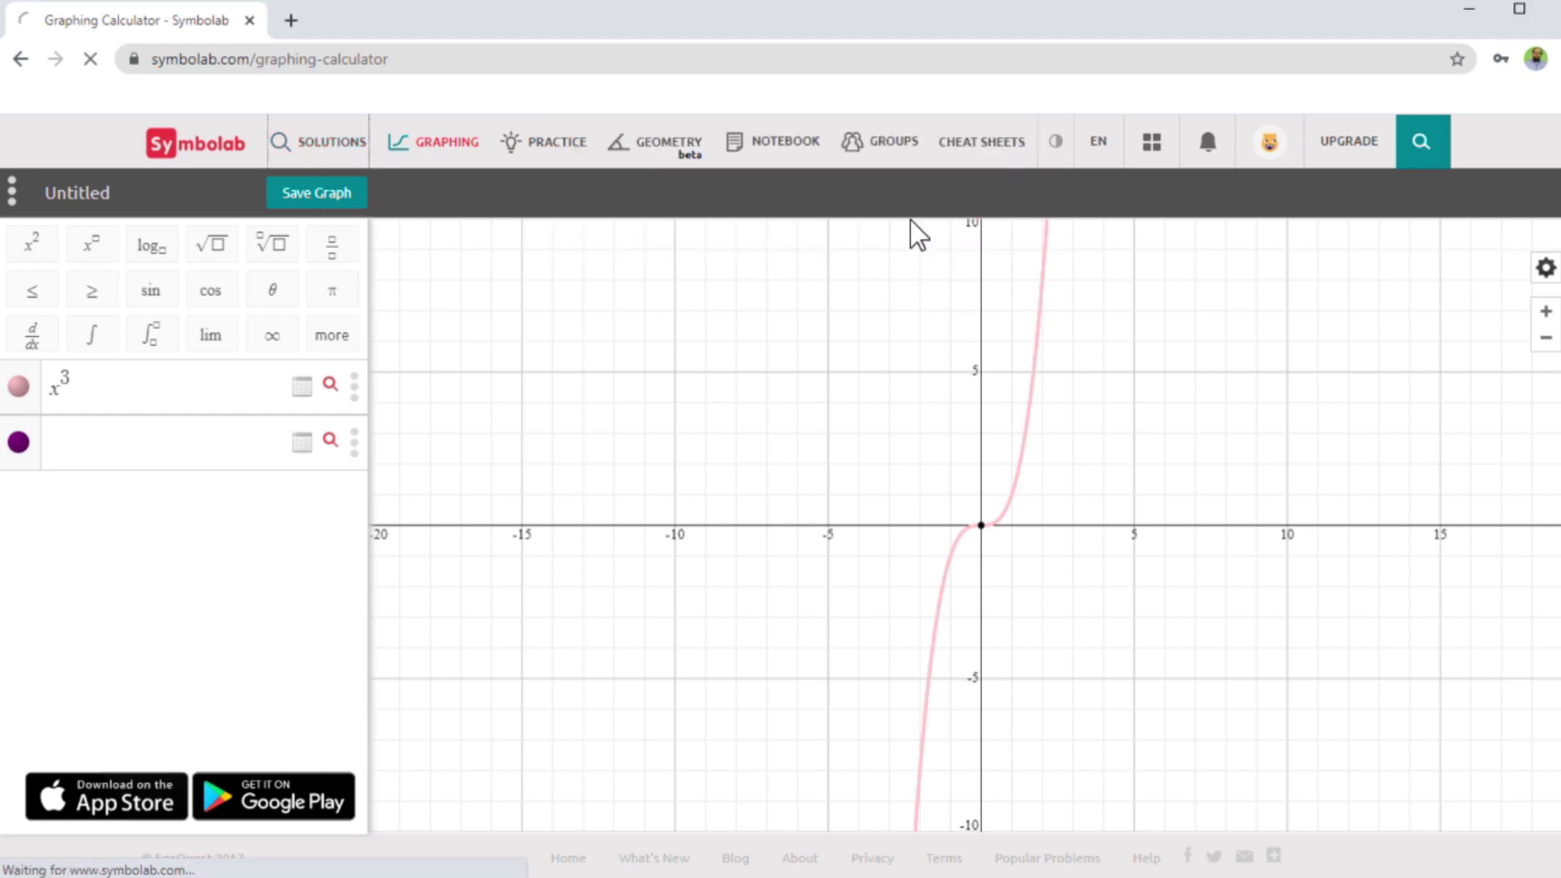
scroll(408, 611, "down", 3)
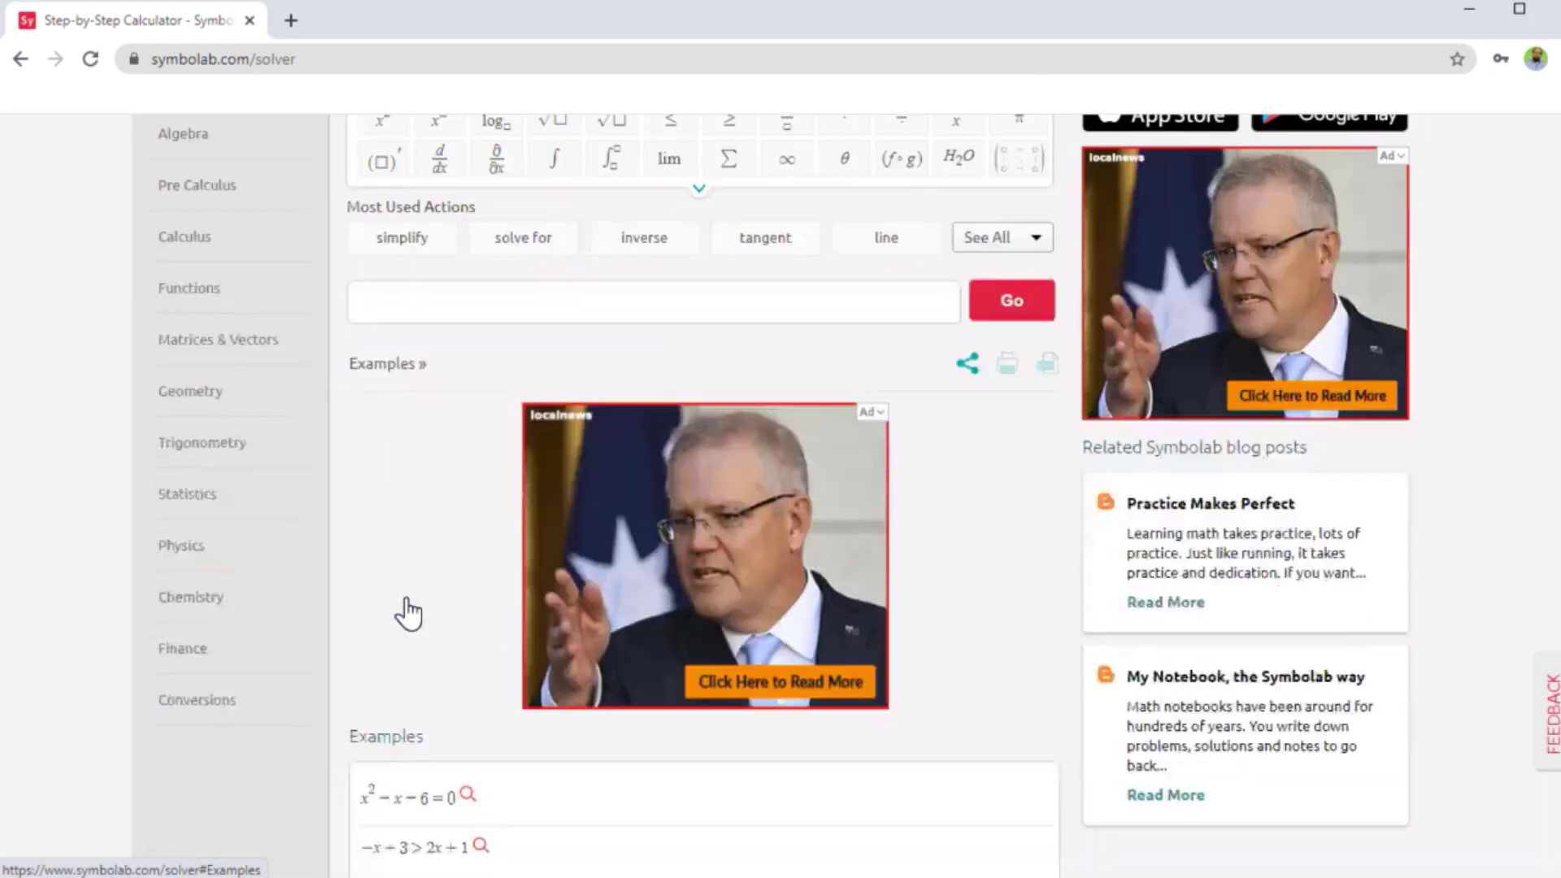
scroll(408, 611, "down", 8)
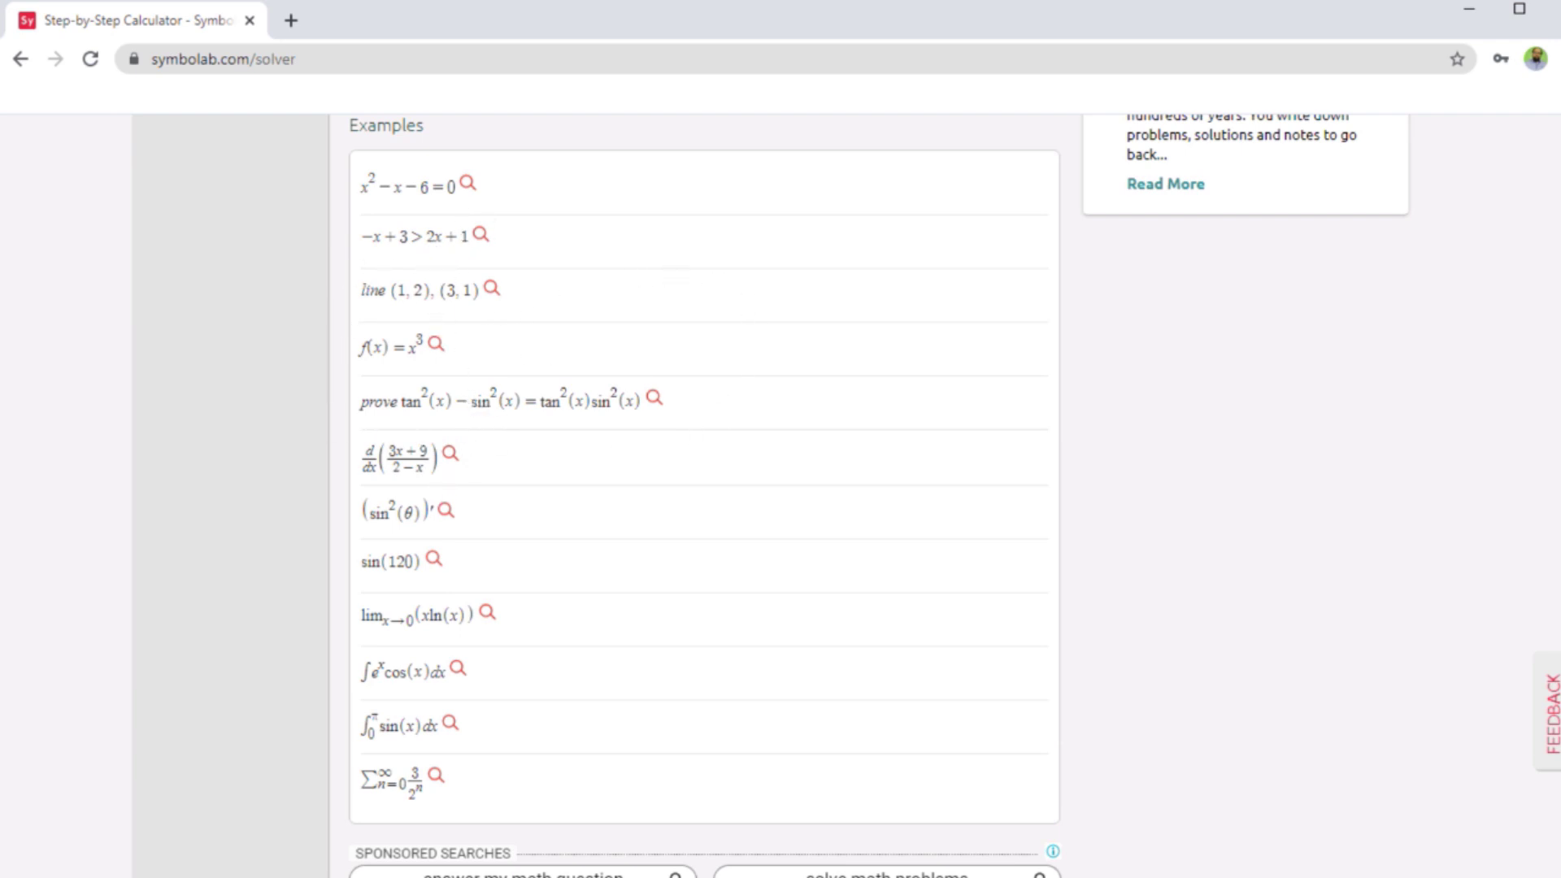
scroll(610, 366, "up", 10)
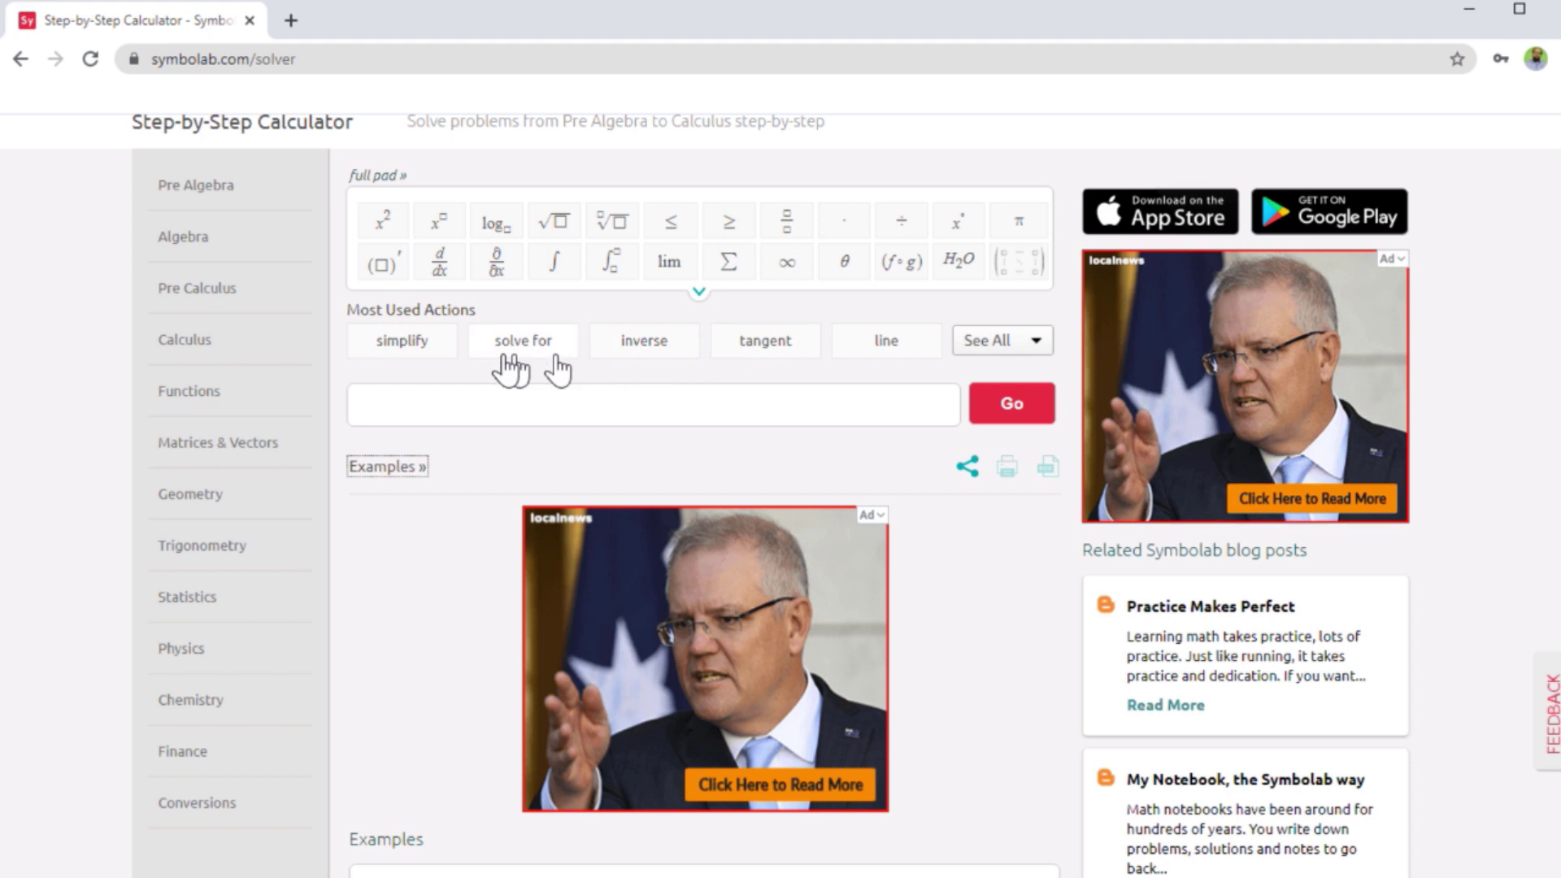
left_click(186, 342)
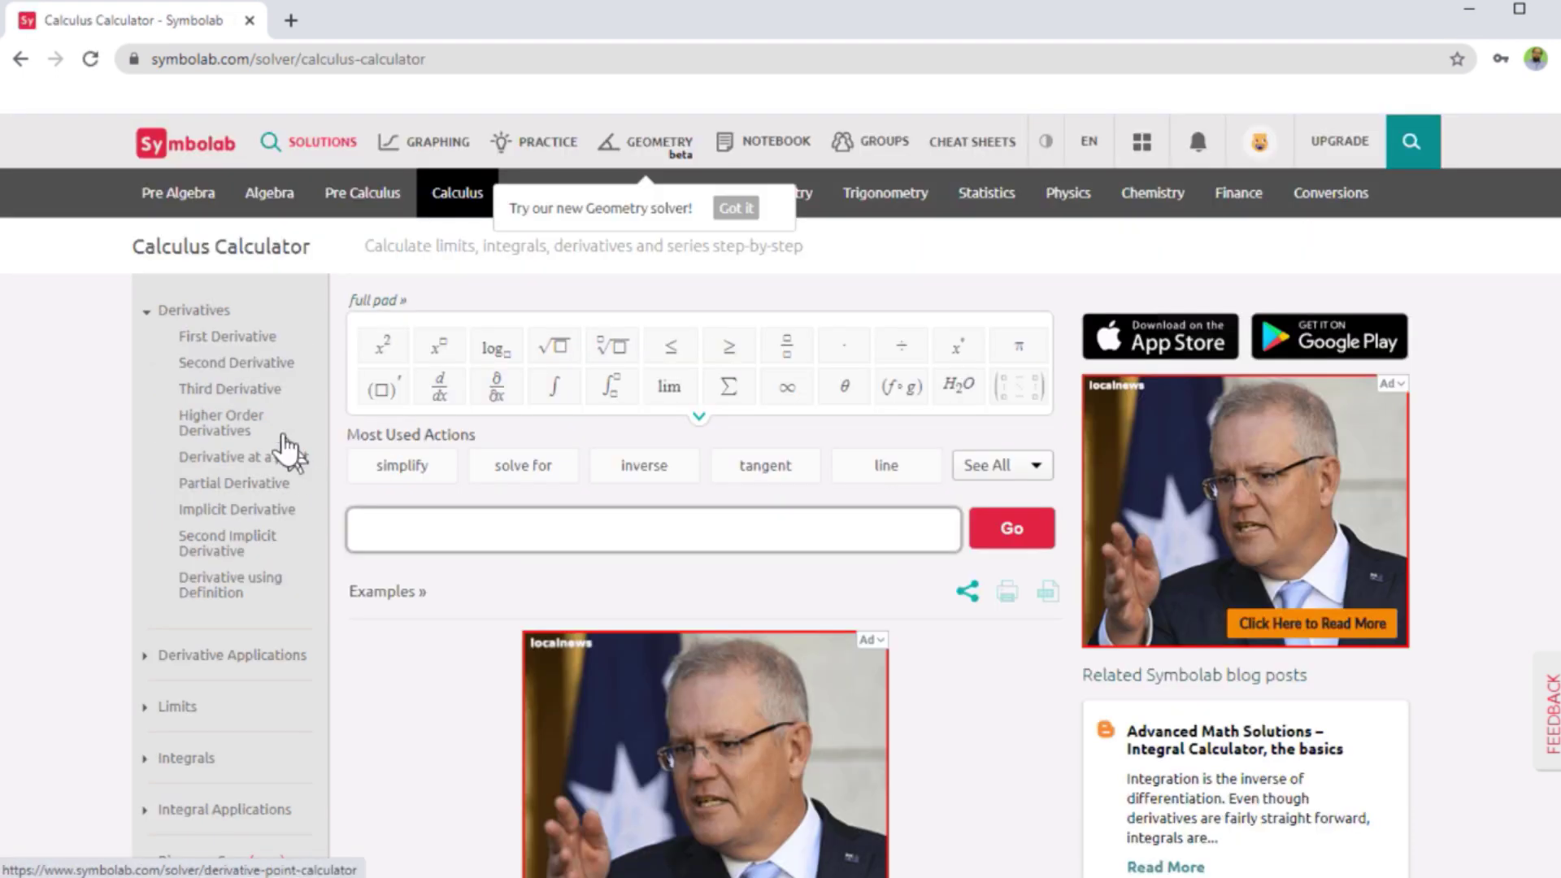
left_click(439, 387)
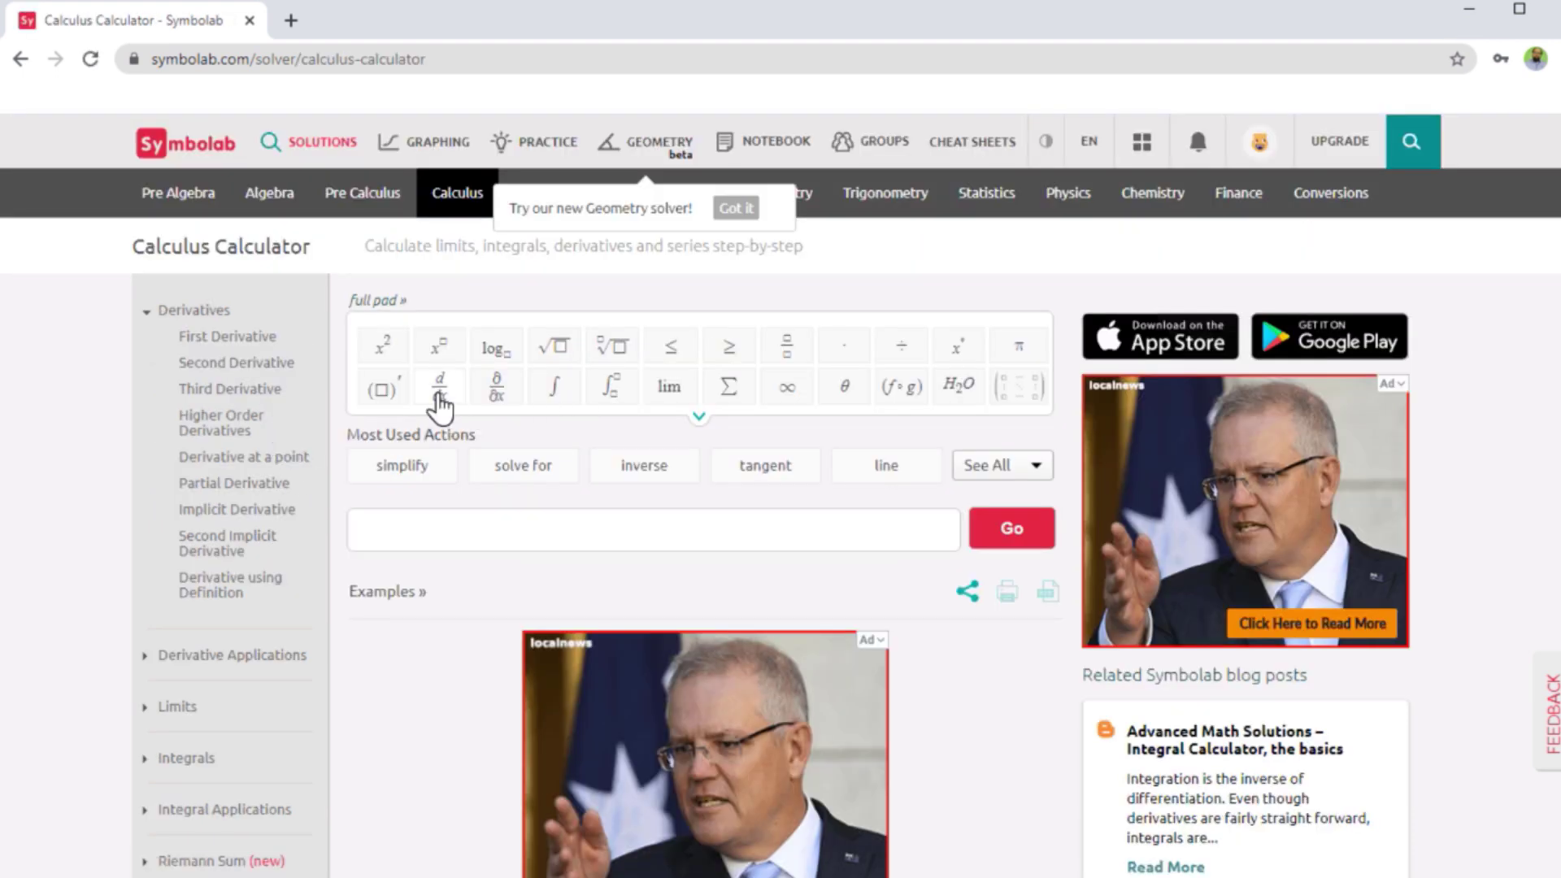
Solve d/dx(x³) and review the power-rule steps giving 3x²
scroll(650, 561, "down", 3)
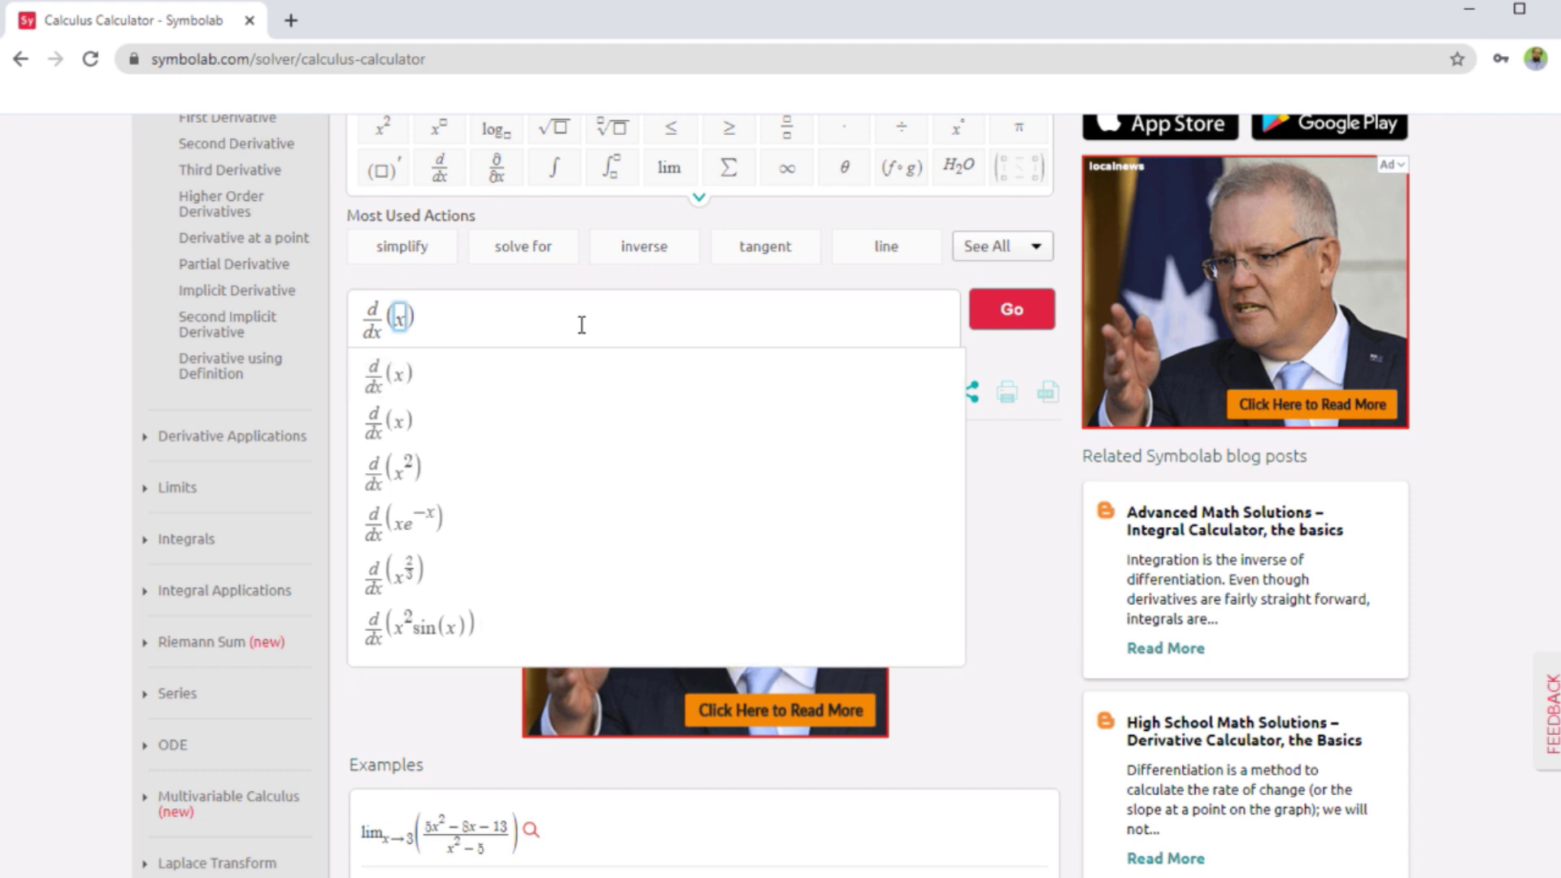
type("^")
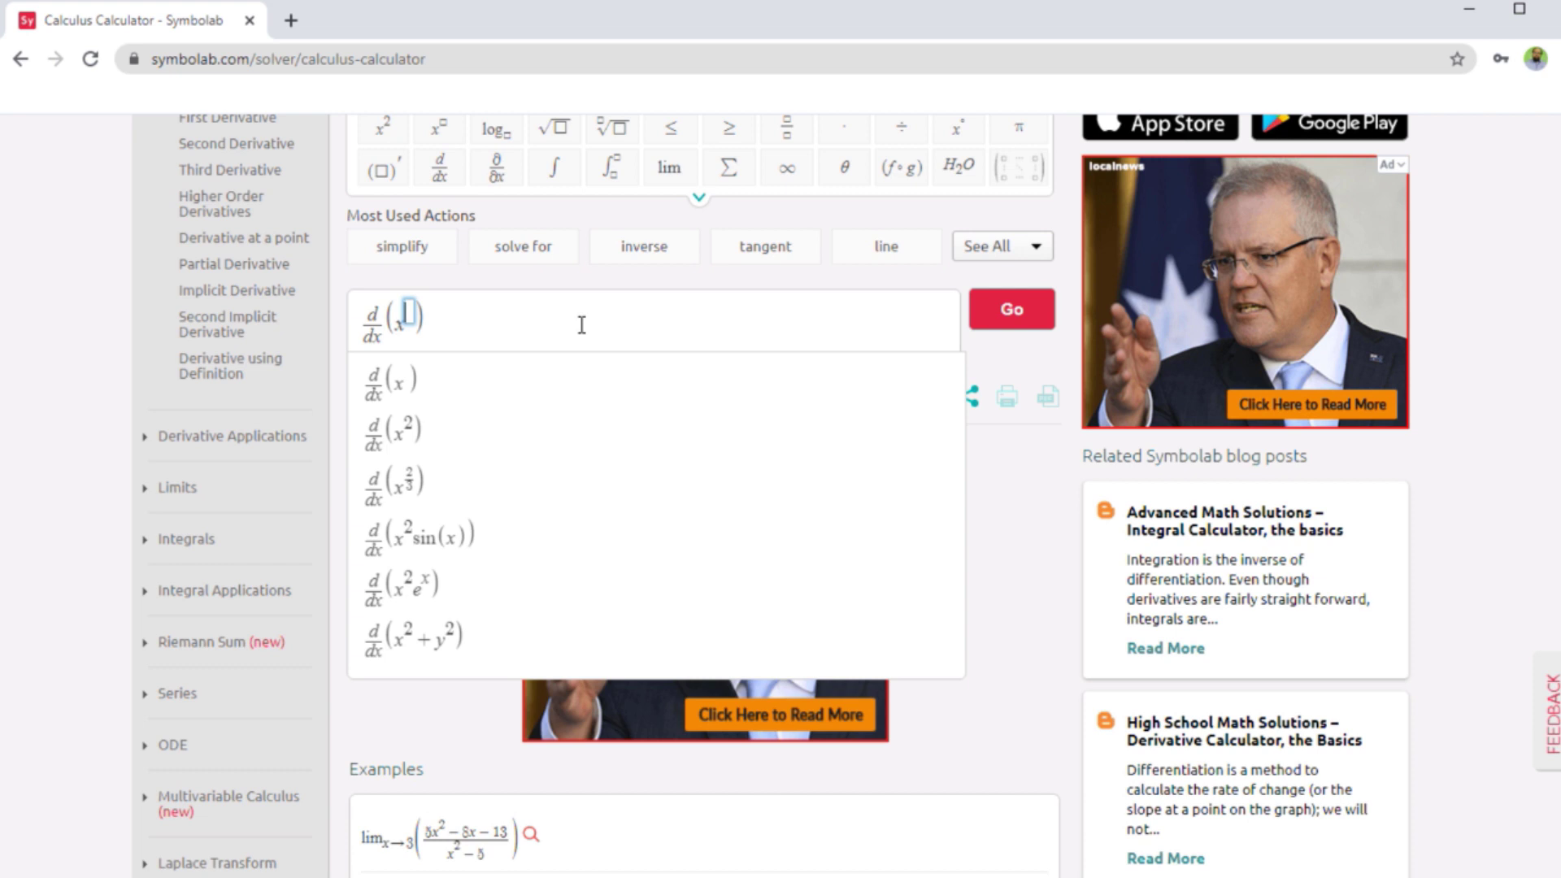
type("3")
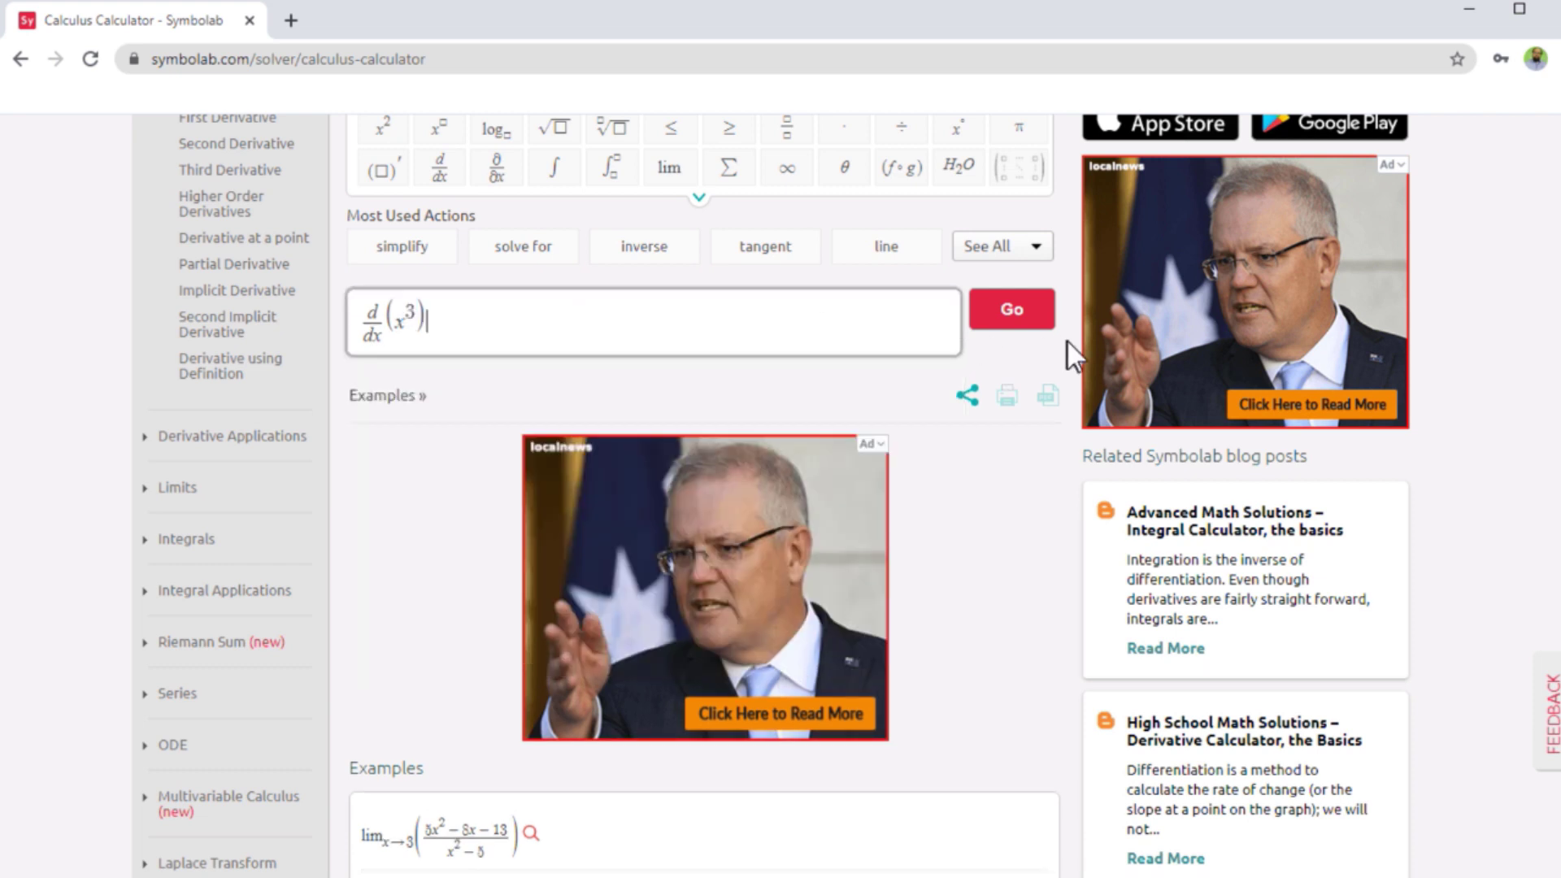
left_click(1015, 316)
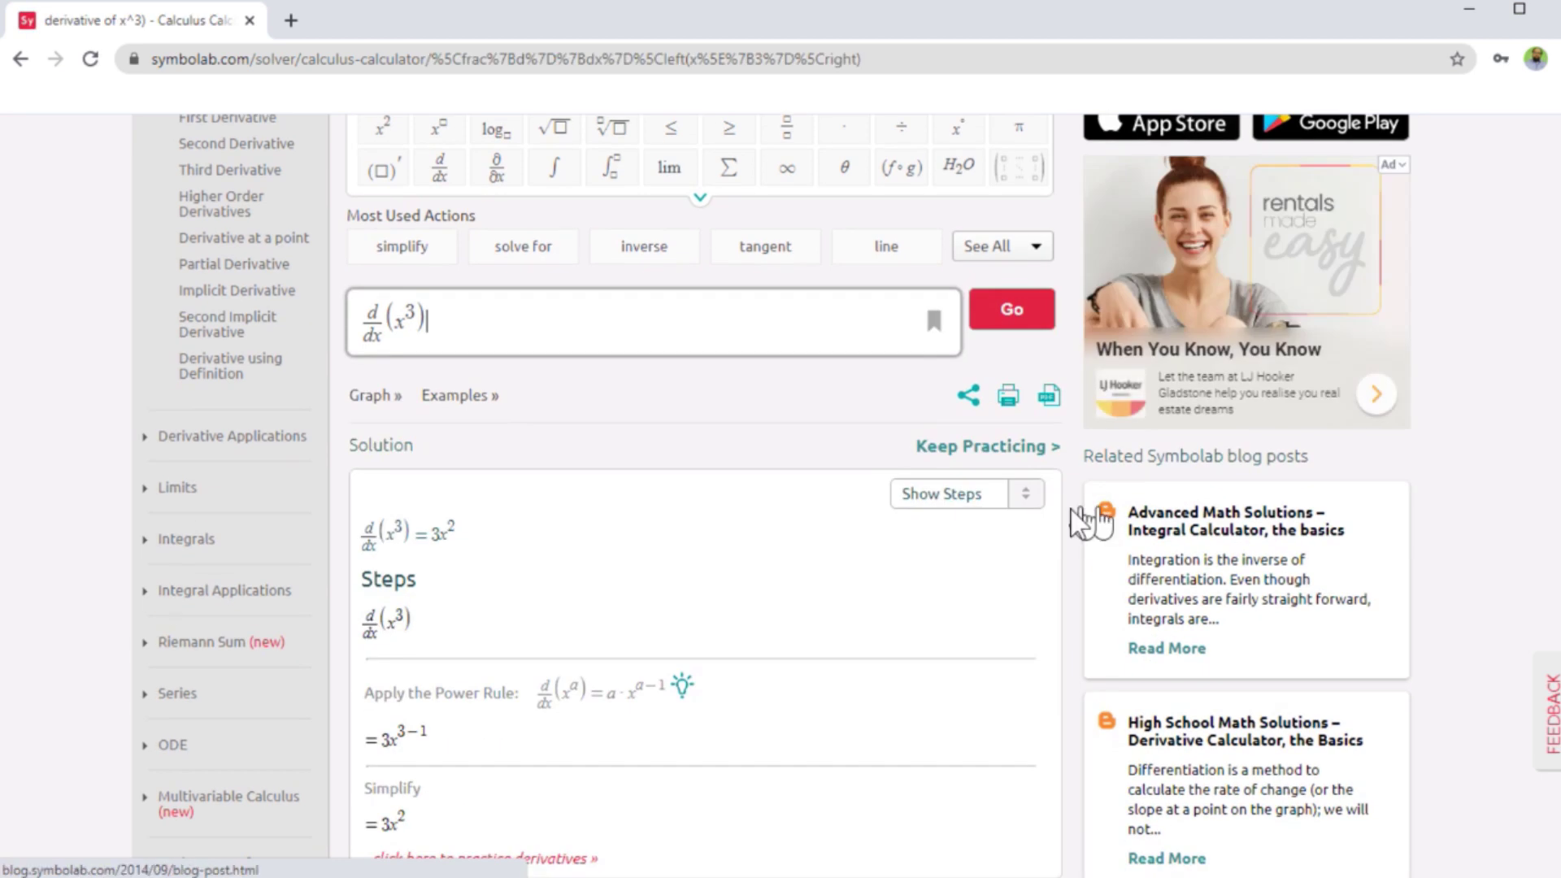
scroll(564, 580, "down", 1)
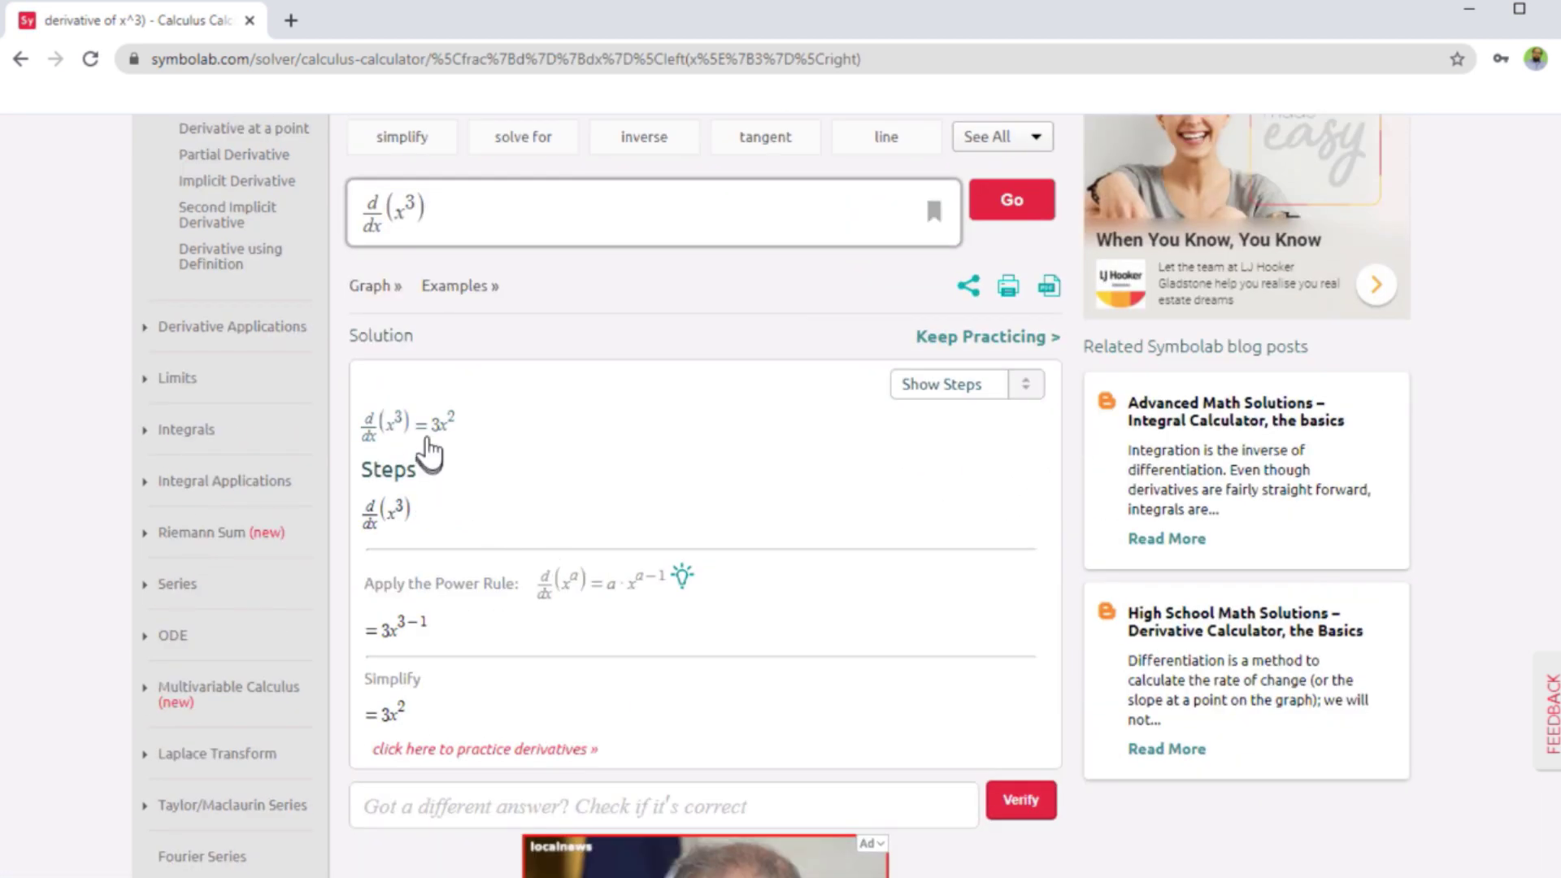
scroll(398, 256, "down", 1)
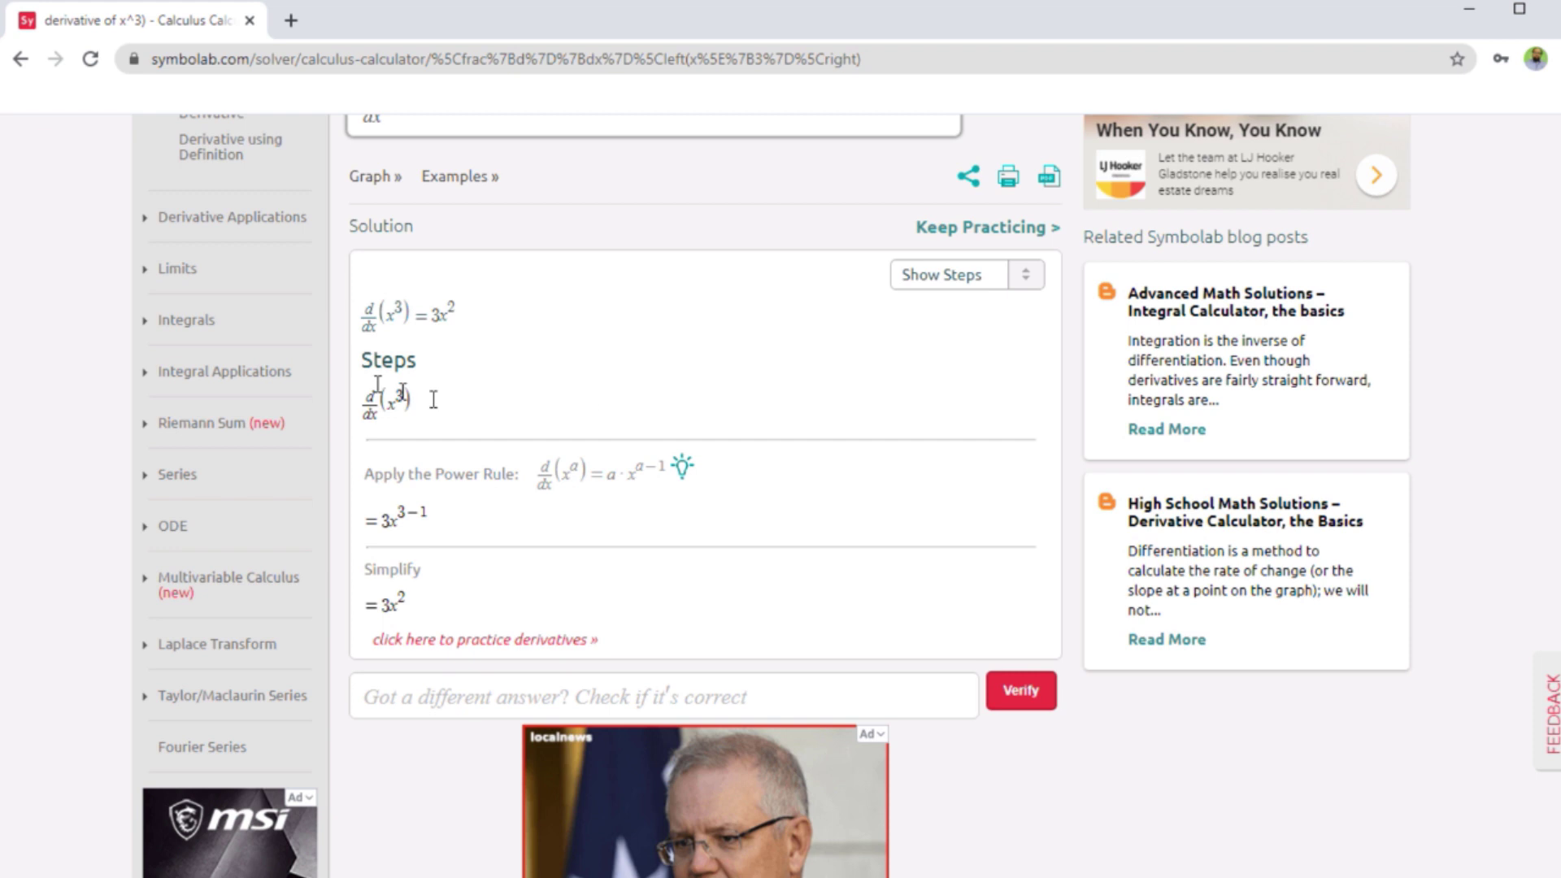
scroll(251, 353, "up", 5)
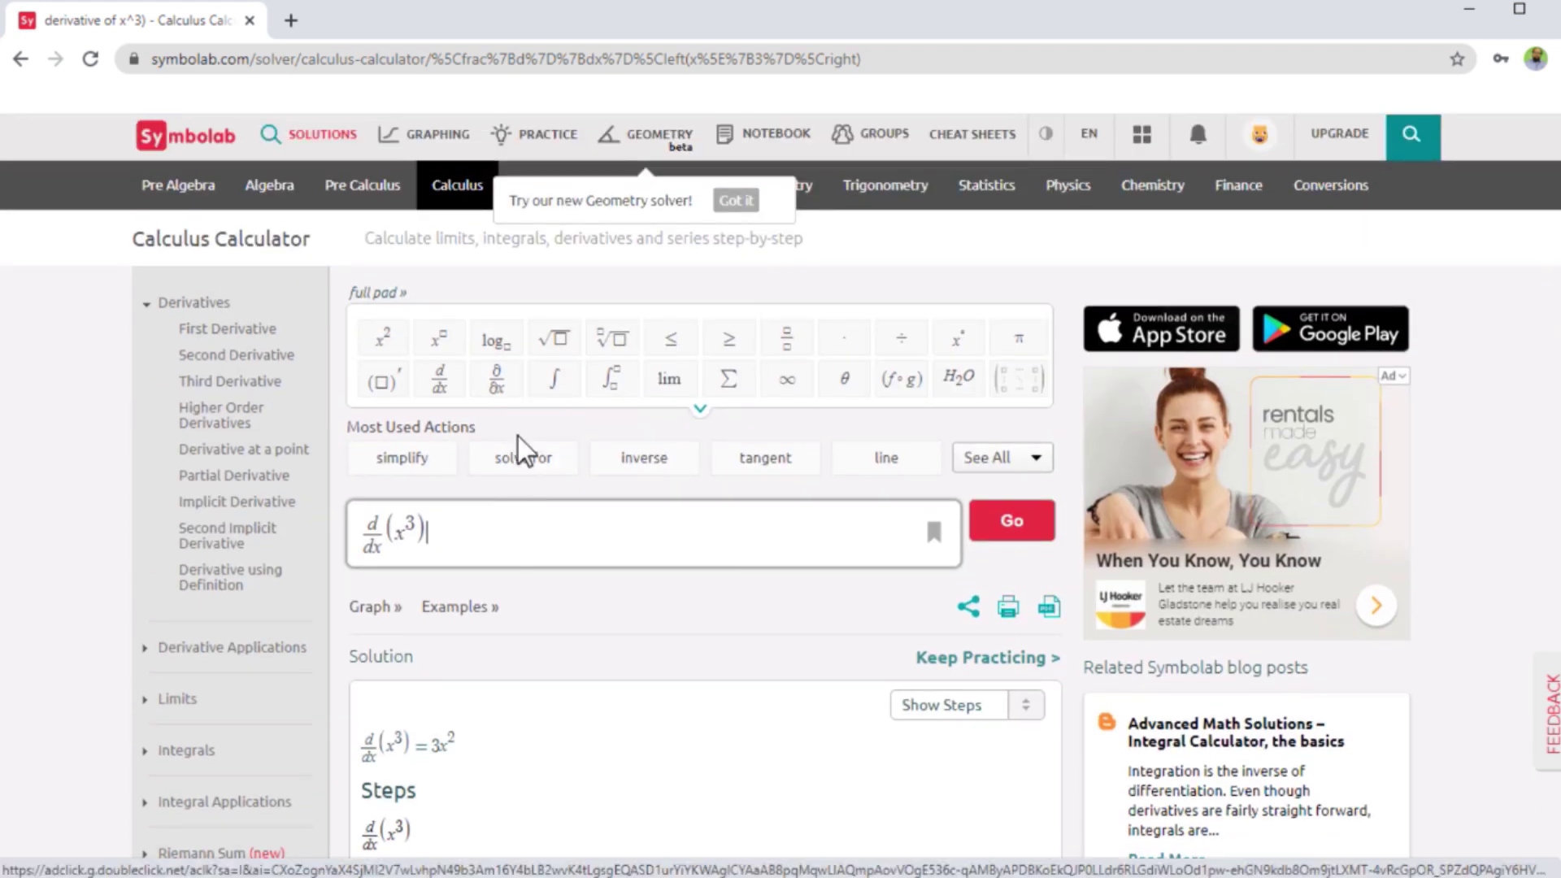
Replace the derivative with ∫sin²(x)dx and solve it, getting ½(x − ½sin(2x)) + C
left_click(557, 381)
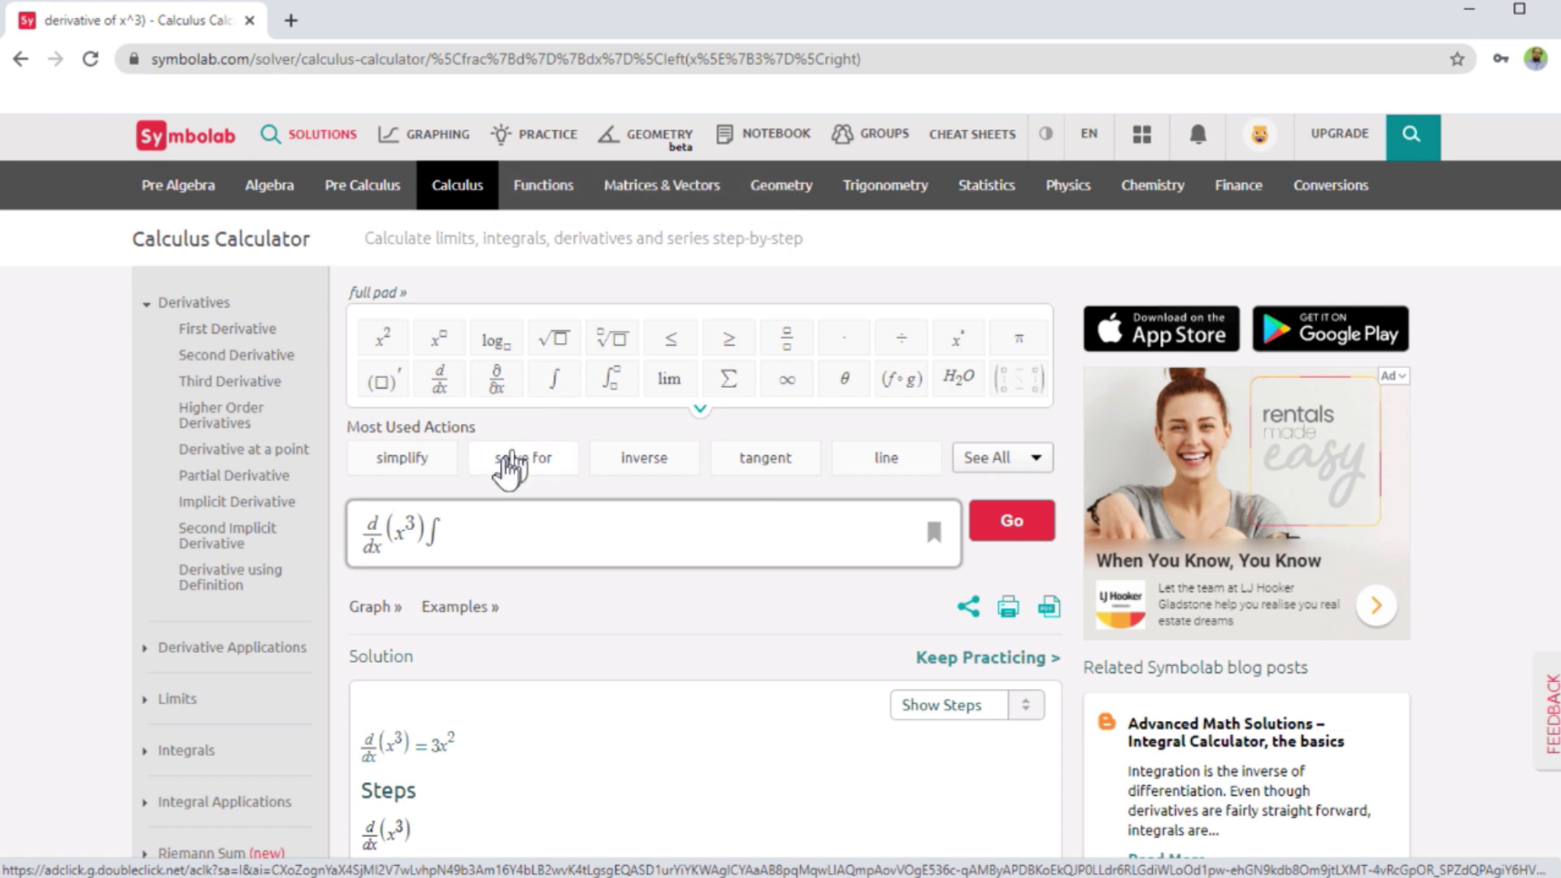
key("shift+Home")
key("BackSpace")
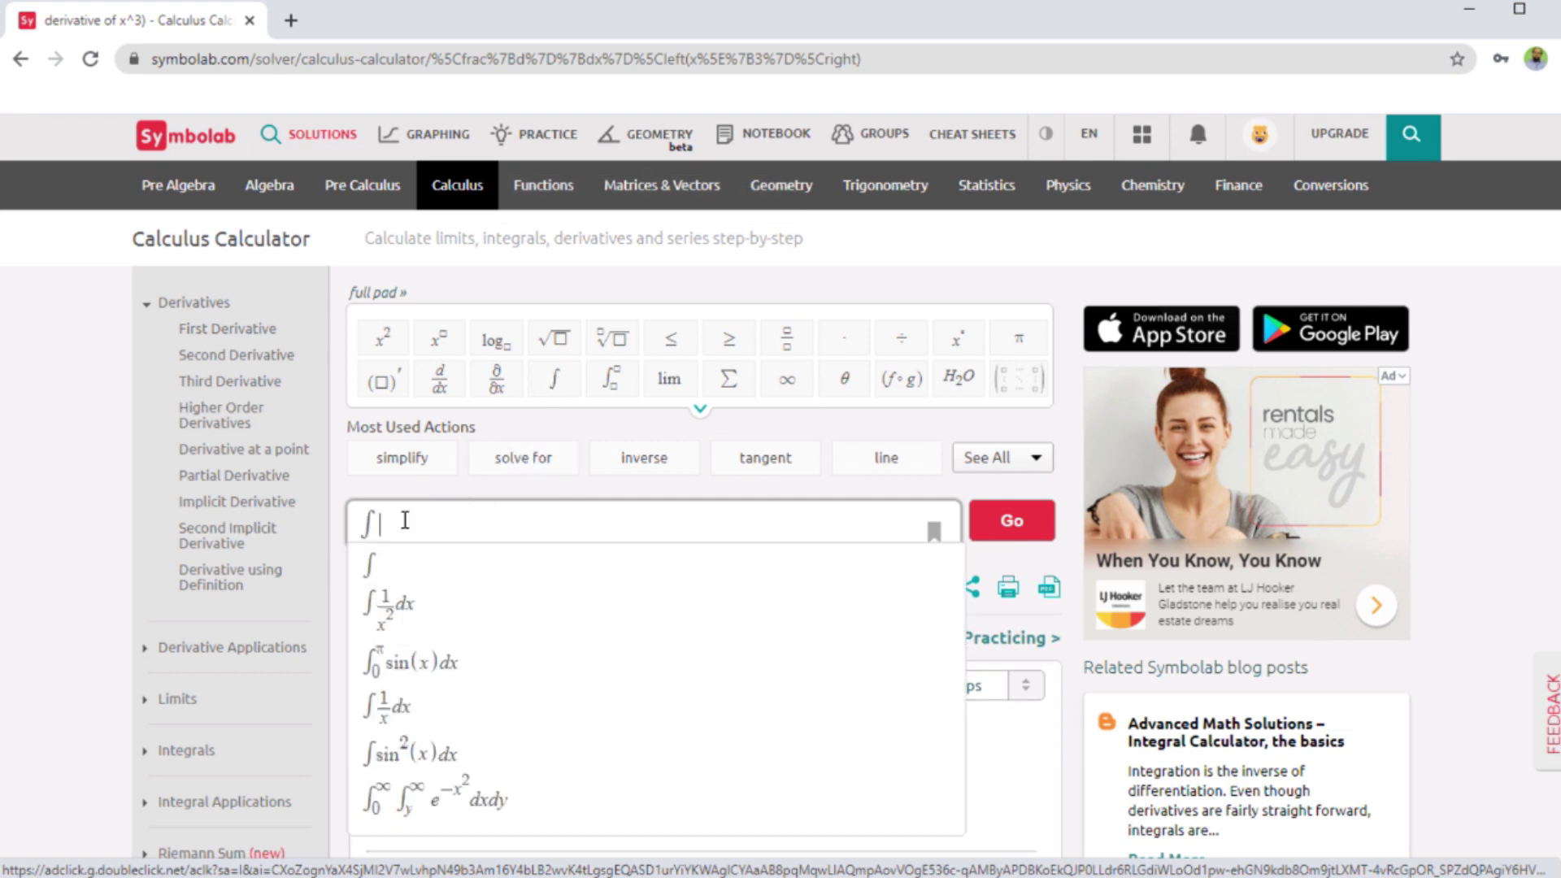
left_click(415, 760)
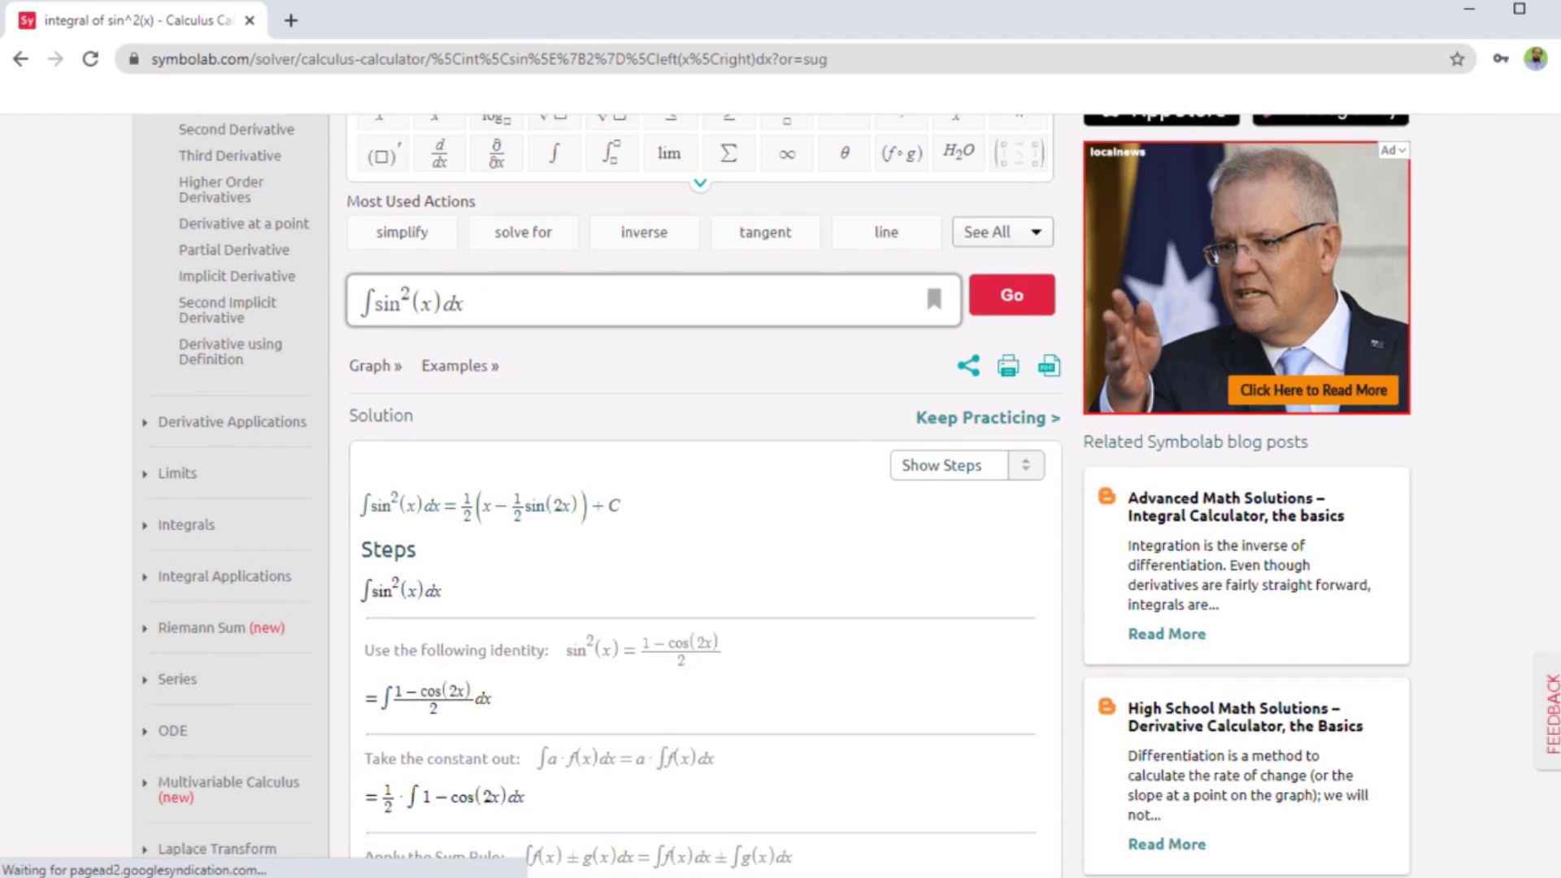
scroll(777, 496, "down", 3)
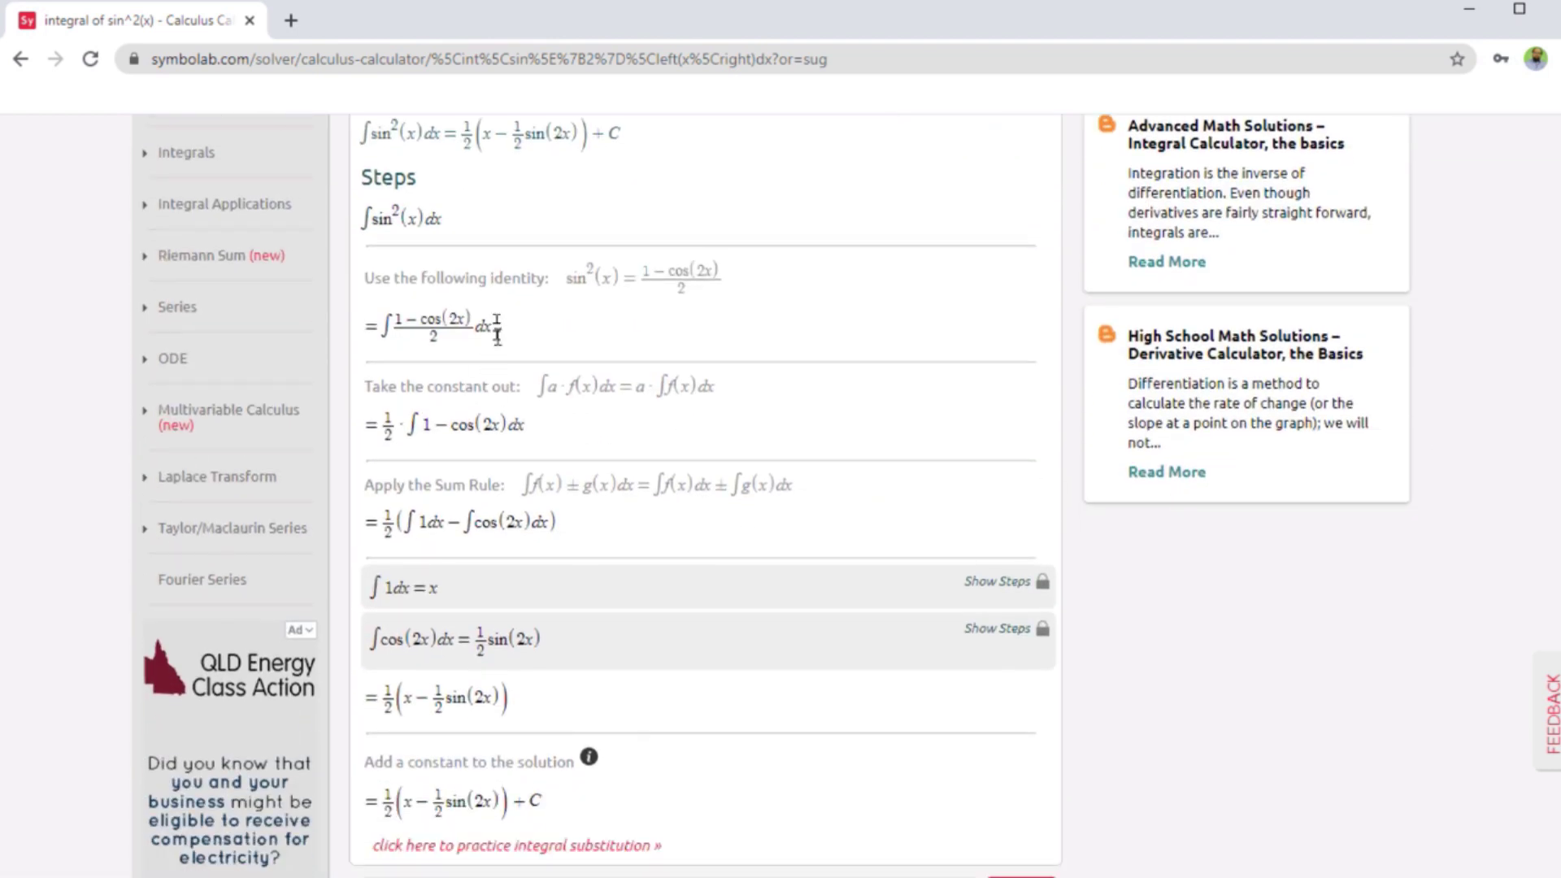
scroll(539, 506, "up", 6)
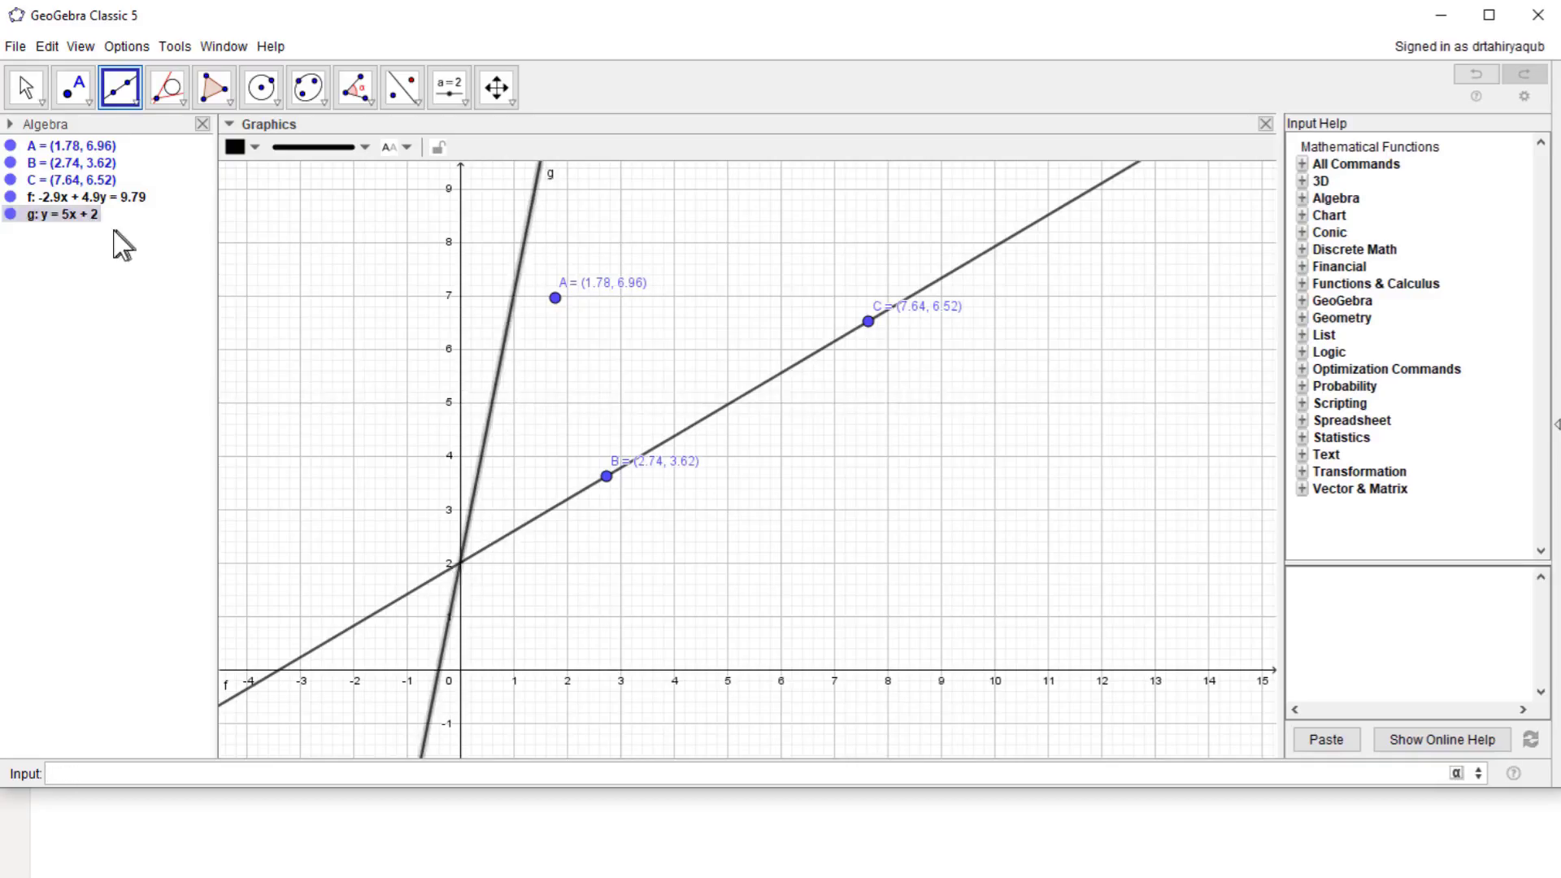
Plot x² and x³ from the Input bar
left_click(95, 774)
type("x^")
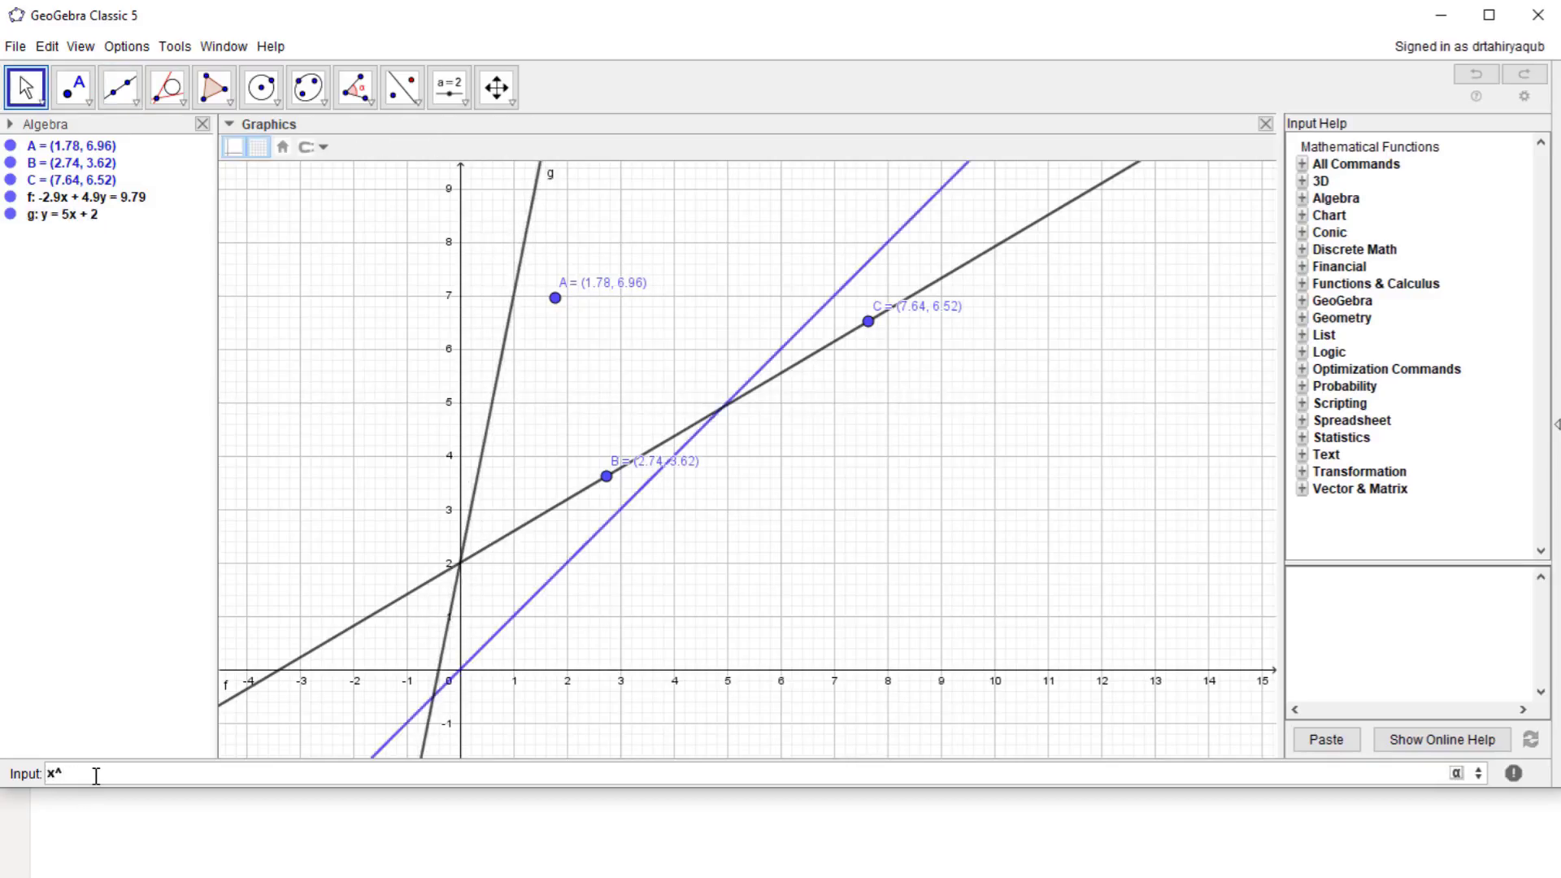
type("2")
key("Return")
type("x^3")
key("Return")
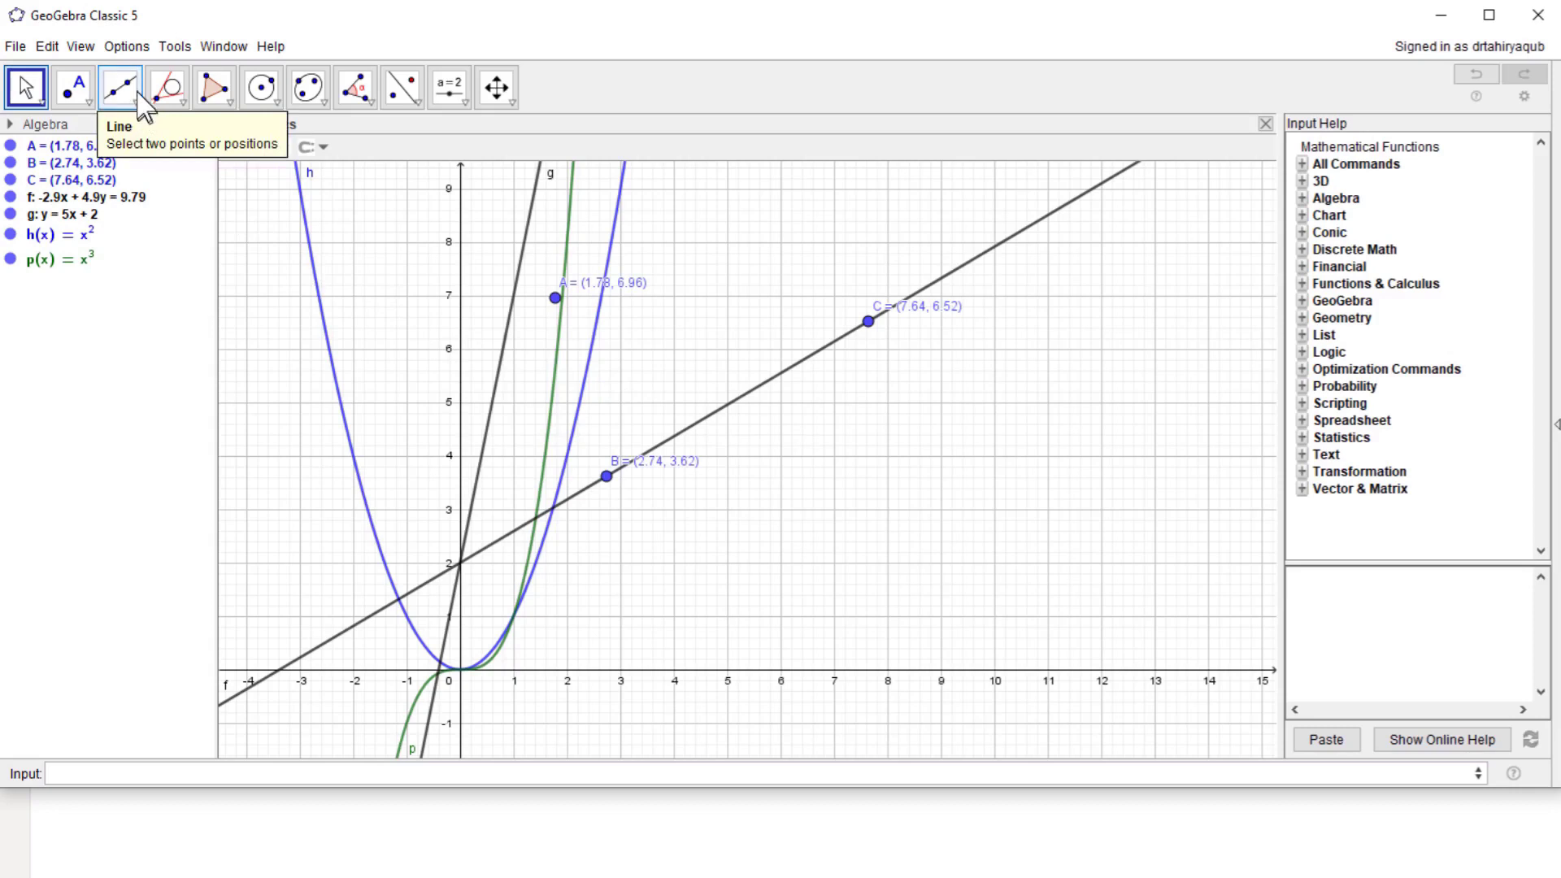
Draw circle c centred at D through E and the two tangents from B to it
left_click(261, 87)
left_click(926, 480)
left_click(1009, 419)
left_click(167, 87)
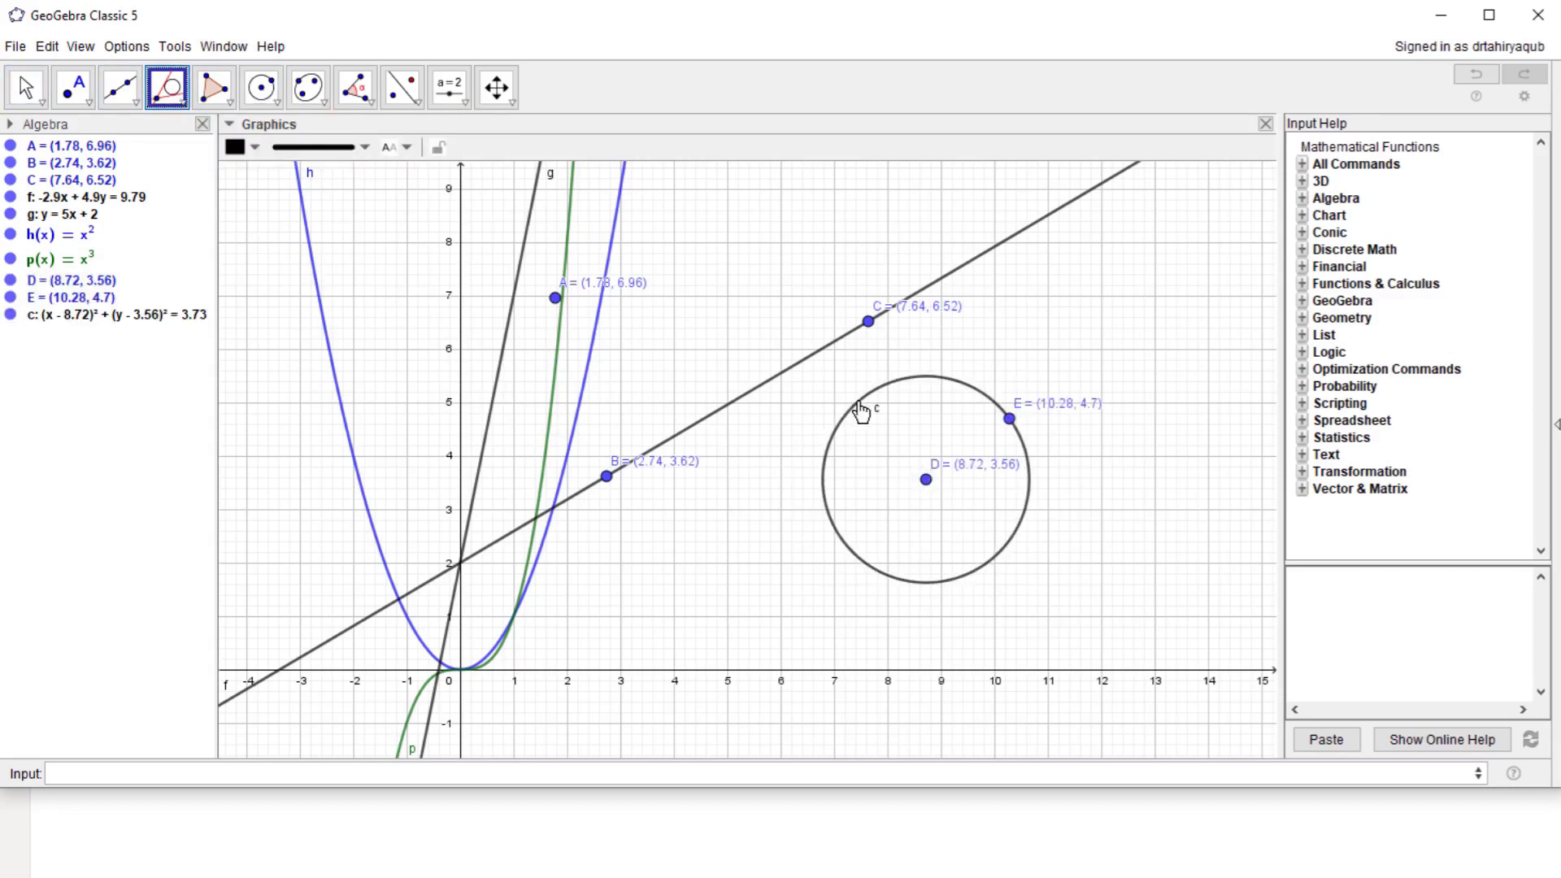
left_click(861, 412)
left_click(607, 476)
Pan to recentre the drawing, then clear the whole construction
left_click(497, 87)
left_click_drag(806, 322, 883, 236)
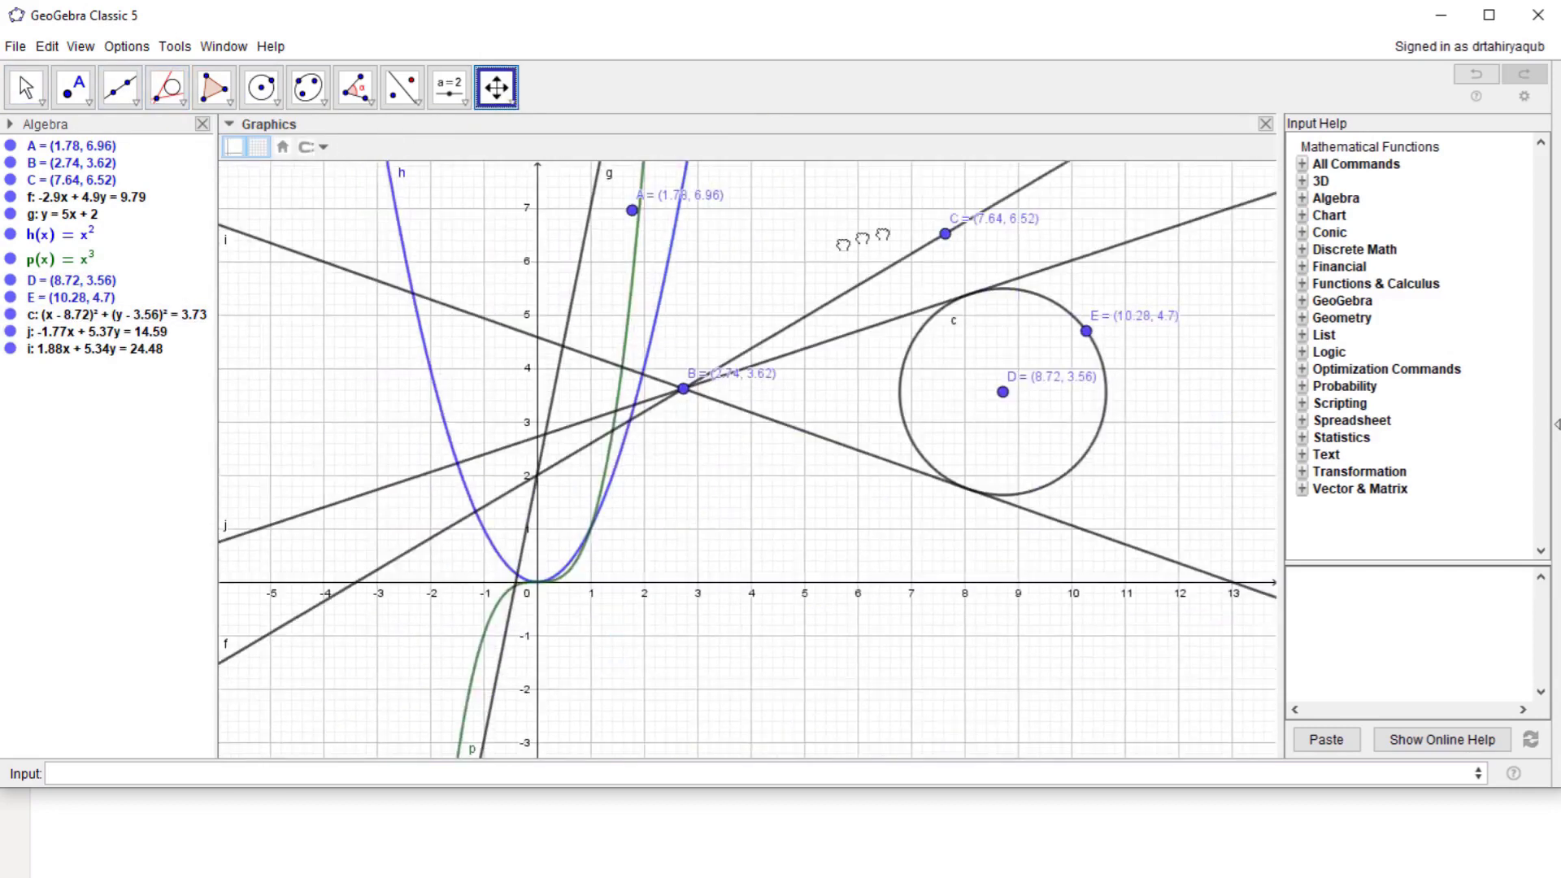
left_click(47, 46)
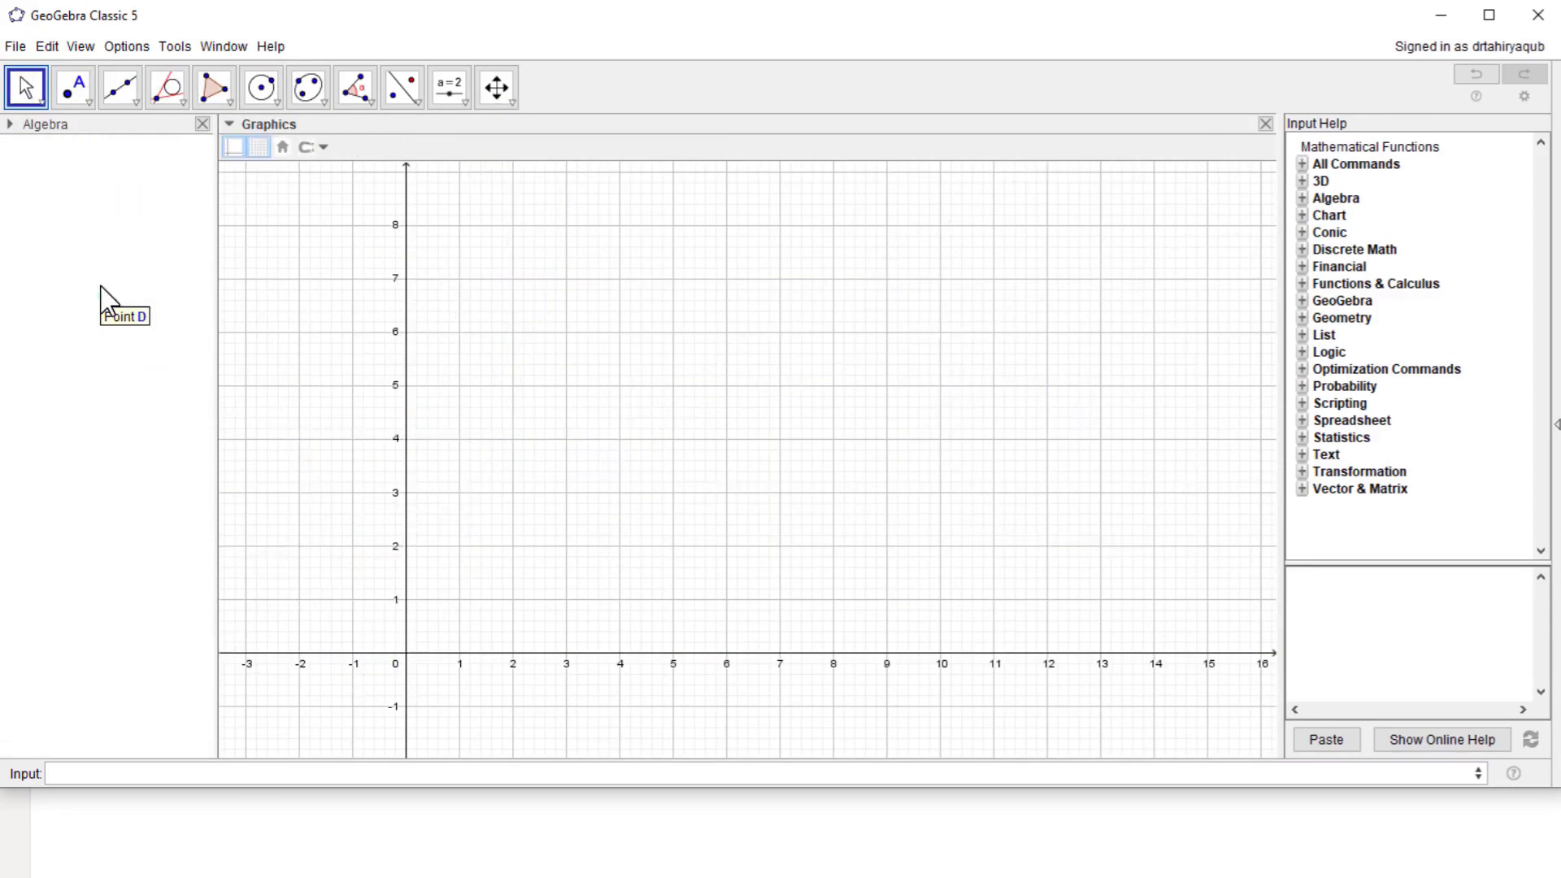
left_click(214, 87)
Draw triangle ABC with vertices near (5.6, 7.8), (10.7, 5.9) and (5.2, 3.2)
left_click(703, 237)
left_click(977, 339)
left_click(683, 479)
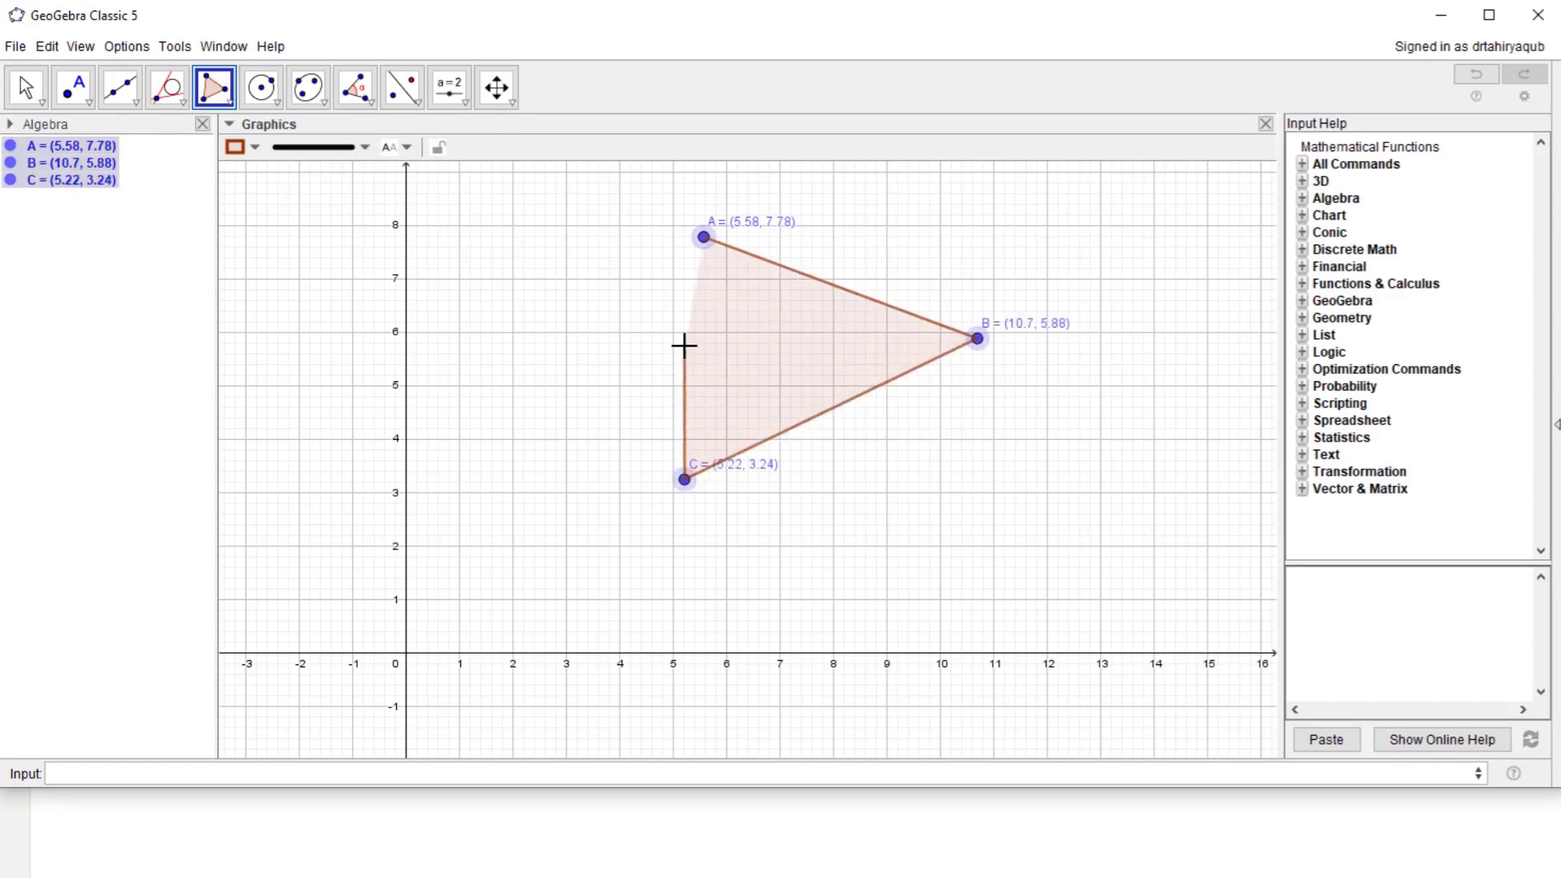
left_click(704, 236)
Select the Angle tool and move point B lower in the triangle
left_click(355, 87)
left_click(404, 134)
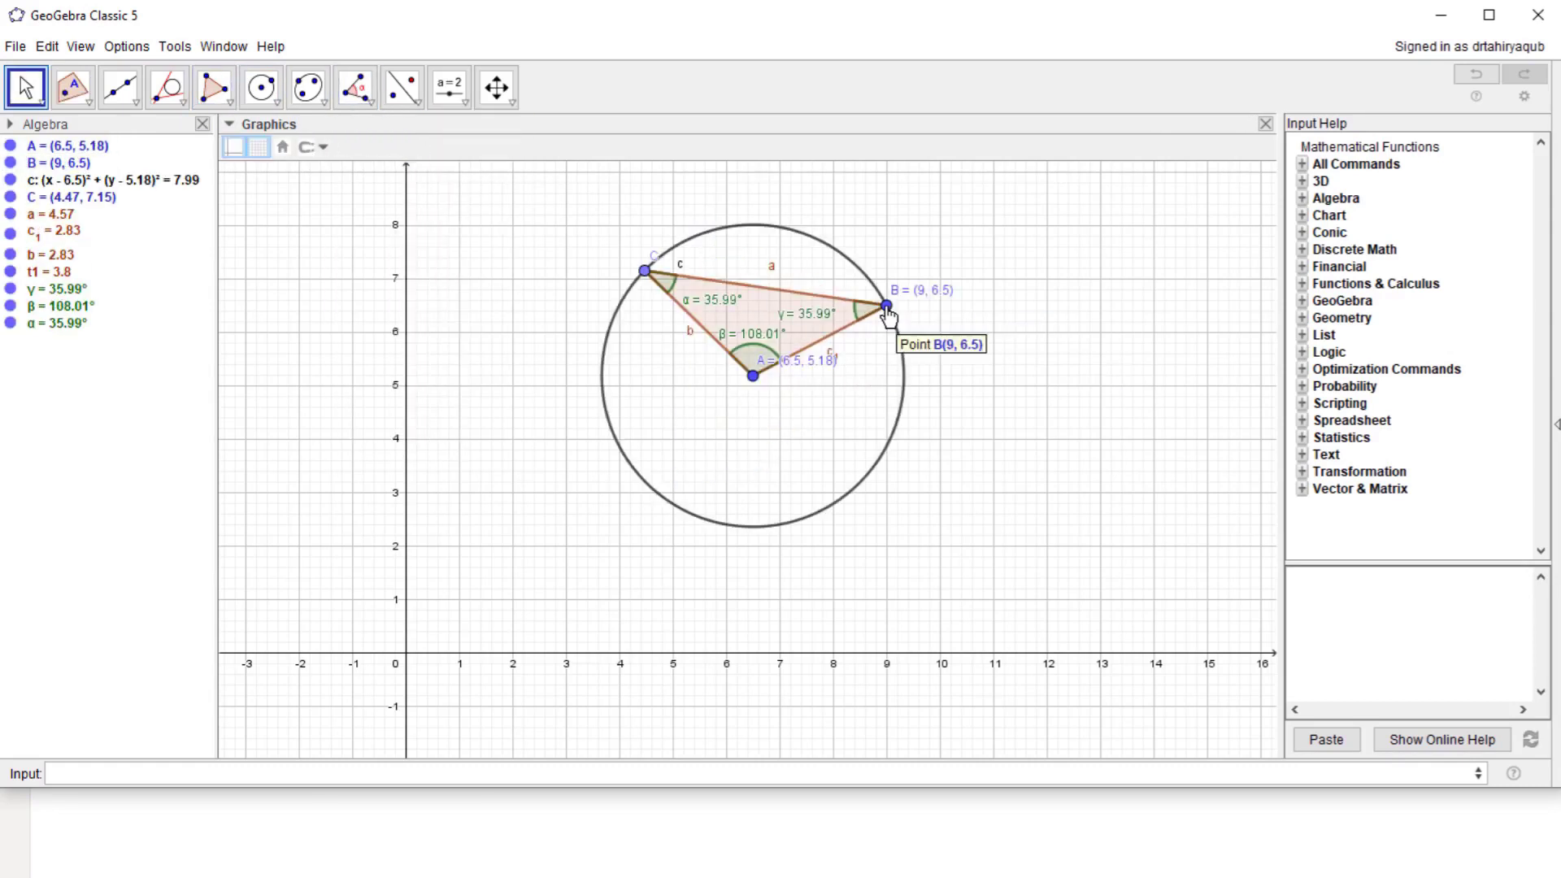
left_click_drag(886, 306, 900, 349)
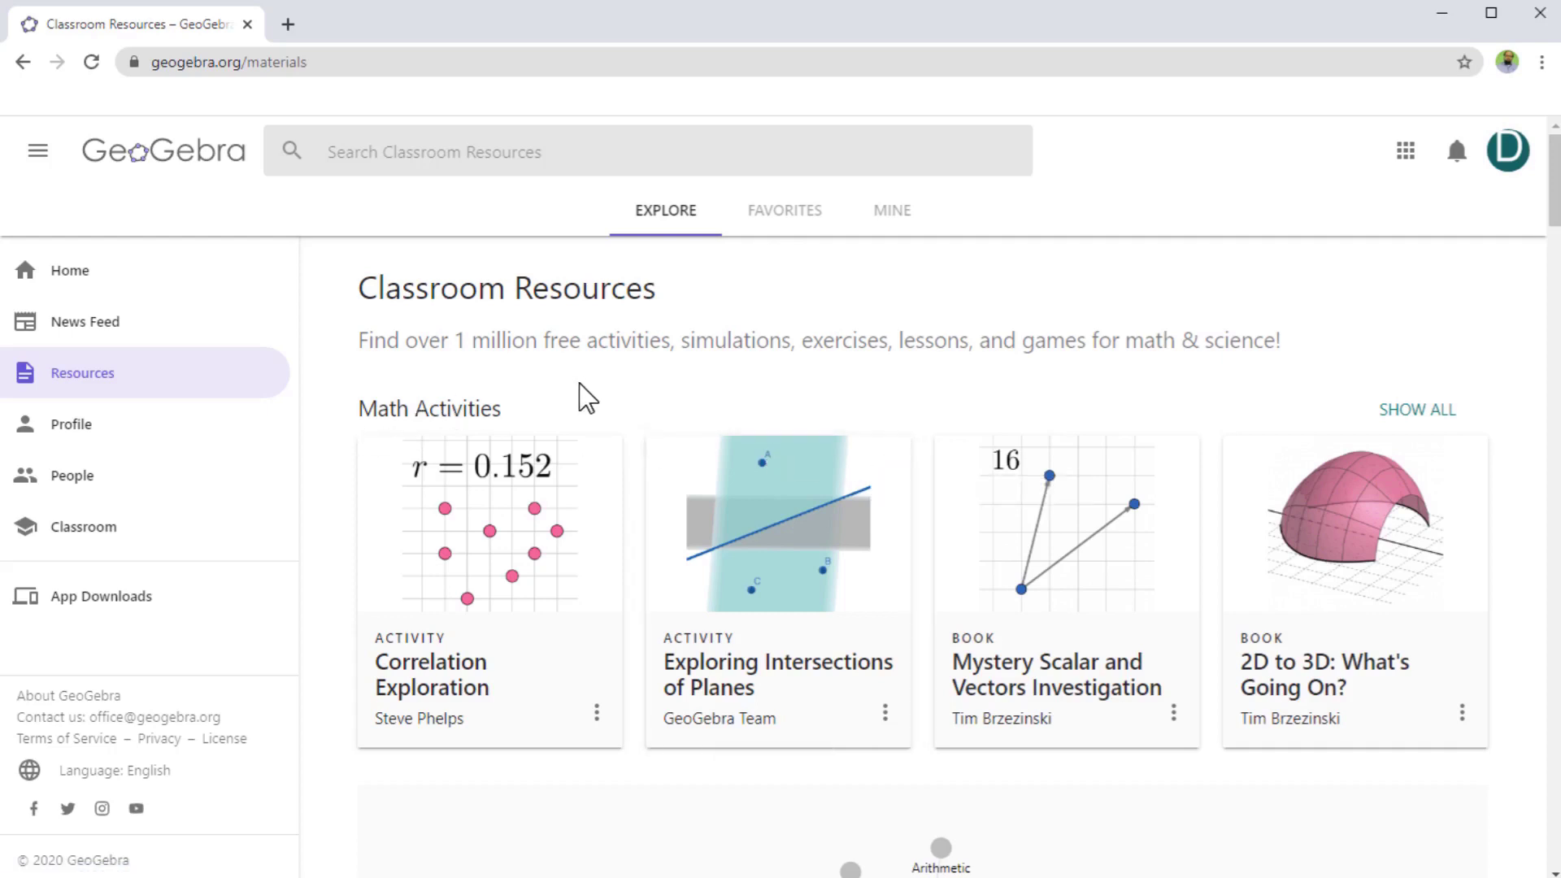
scroll(1027, 518, "down", 3)
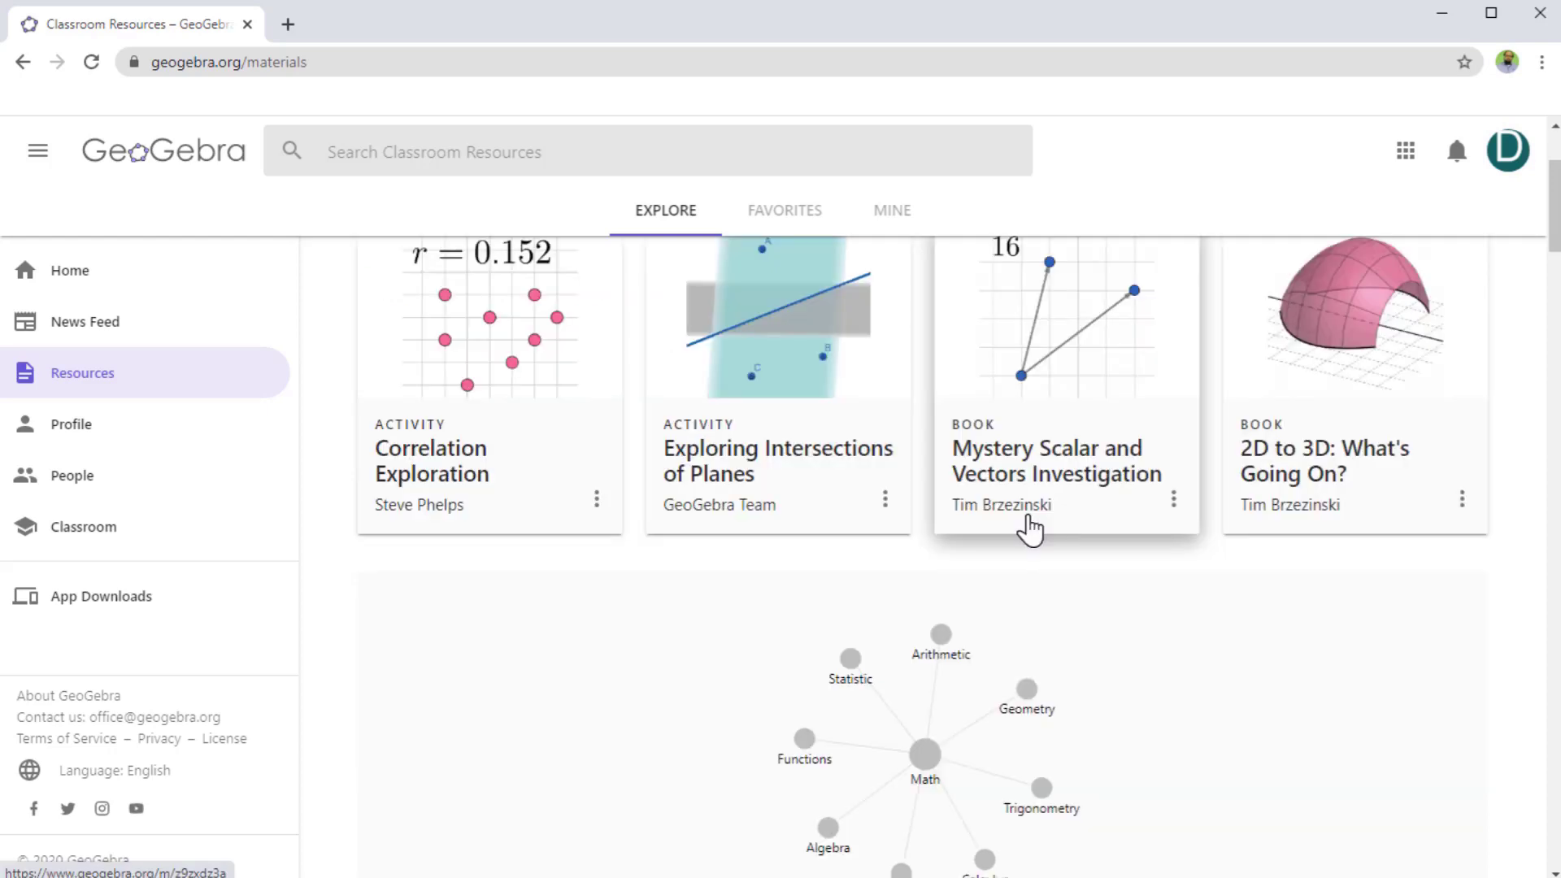